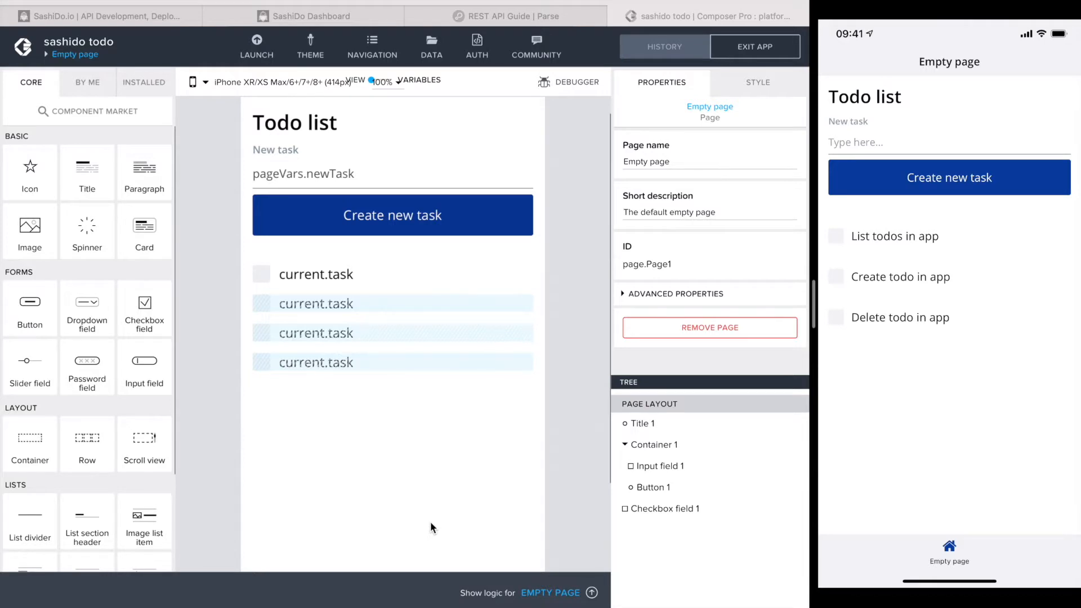
- Add a page variable named todoList to the Empty page
click(424, 82)
click(78, 140)
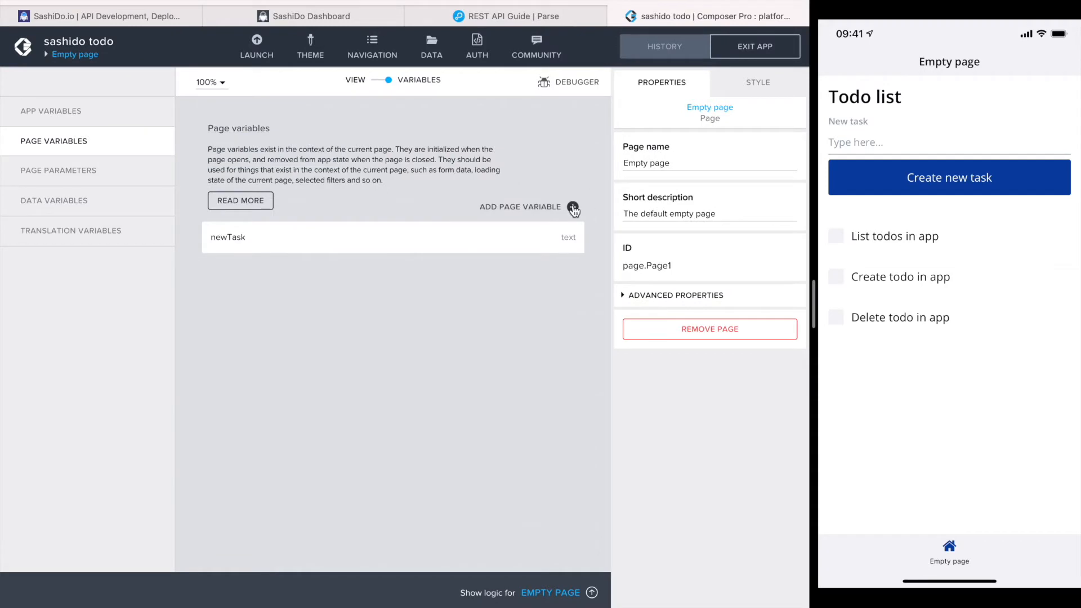
click(573, 207)
text(todoList)
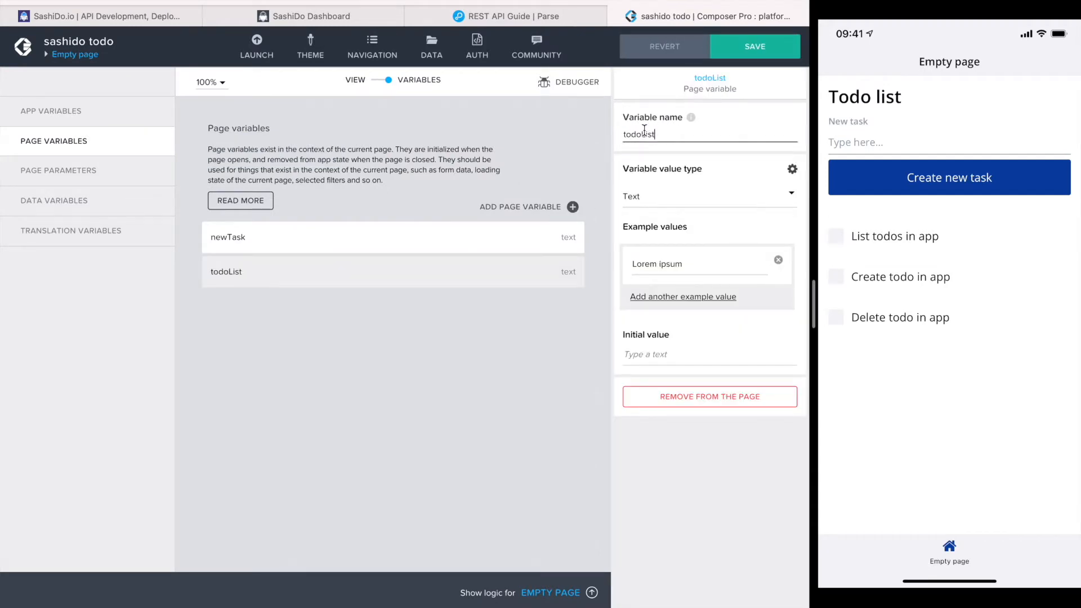
- Set the todoList variable's value type to List with Object as the list item type
click(789, 194)
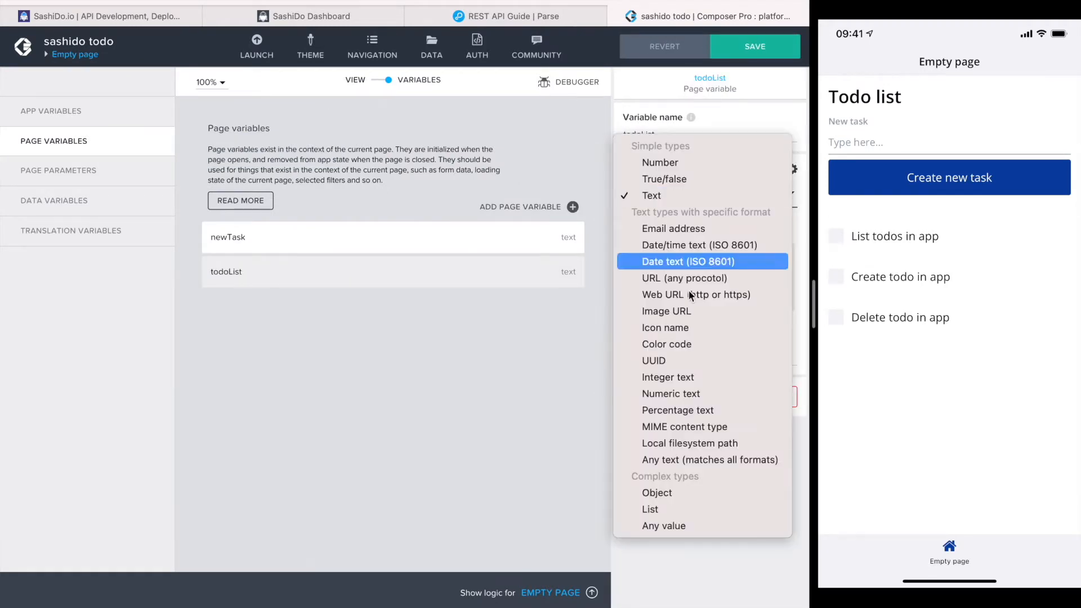
click(685, 508)
click(784, 264)
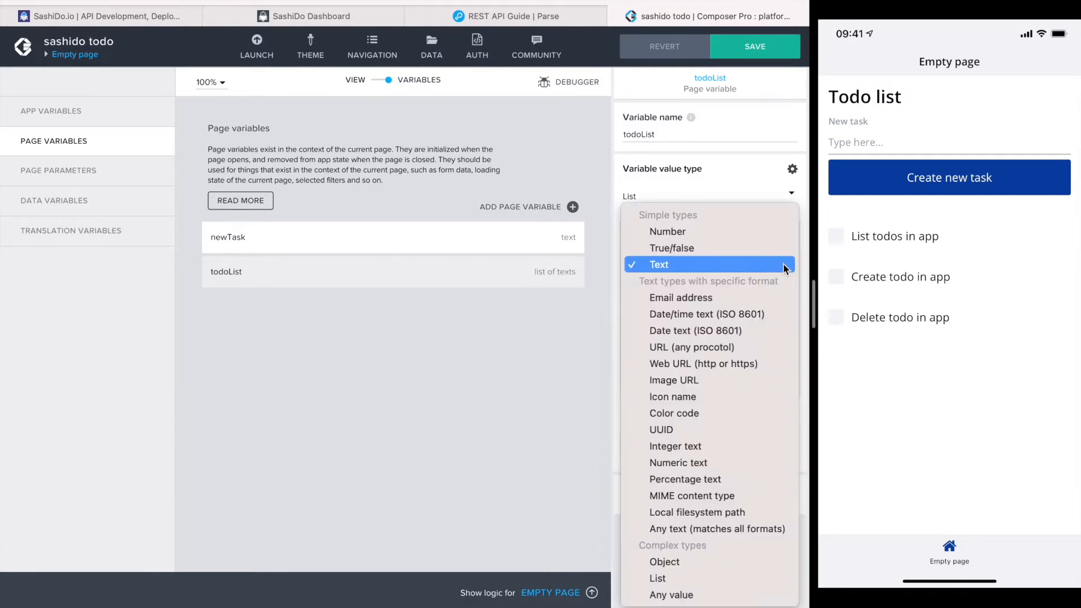
click(744, 561)
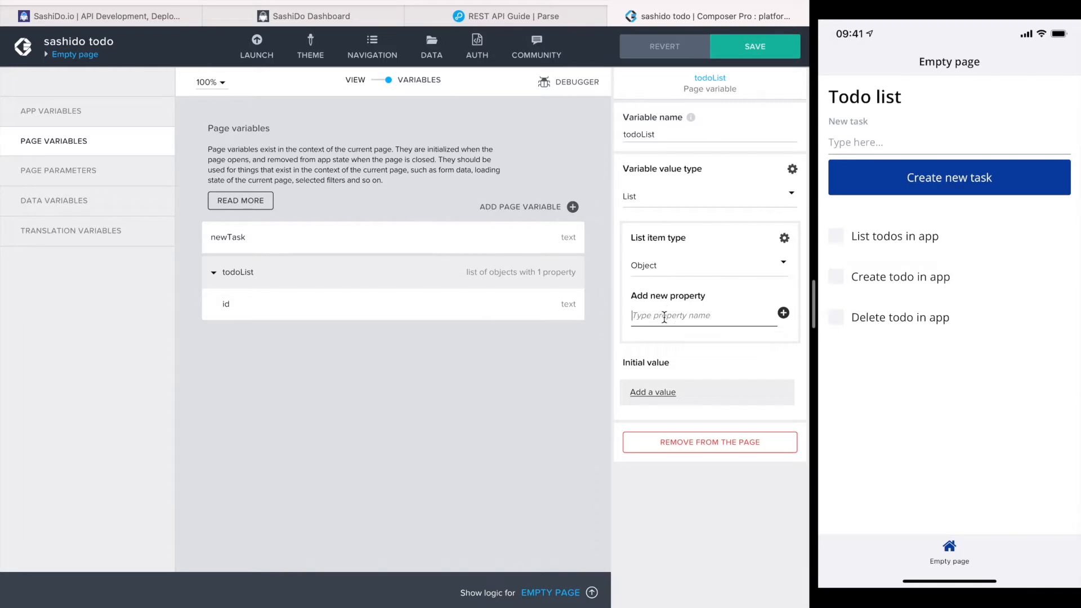
- Add a property named done to the todoList objects and set its value type to True/false
text(done)
click(783, 313)
click(526, 304)
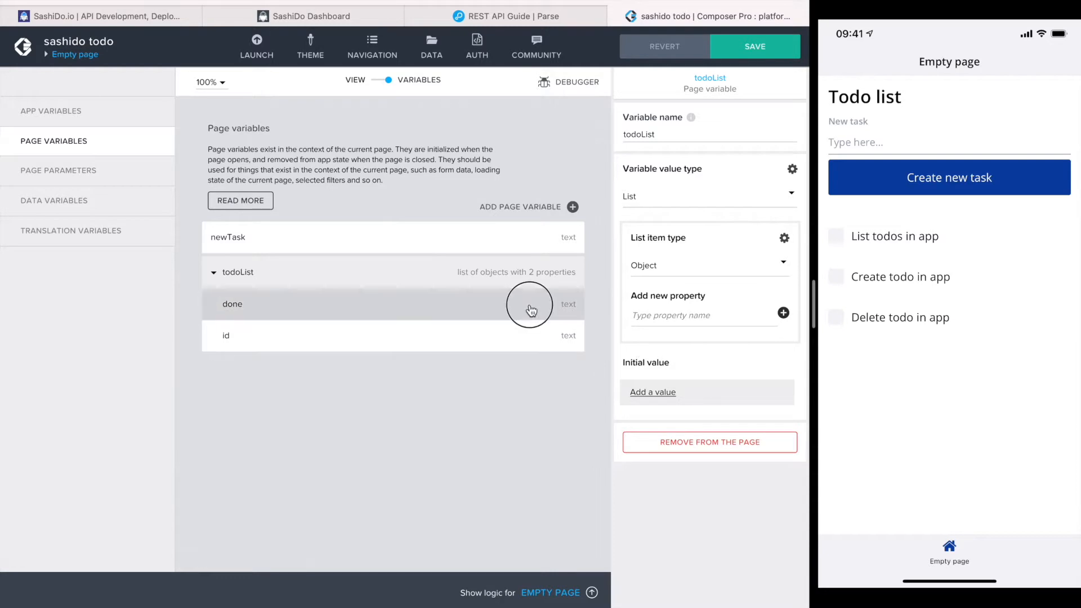
click(678, 206)
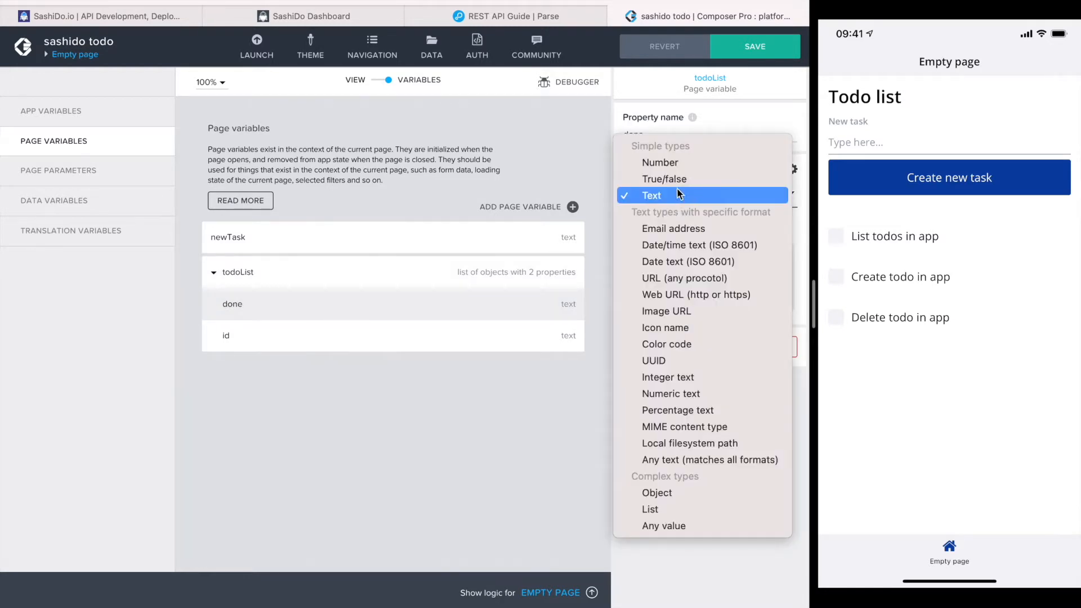
click(675, 179)
- Add a property named task to the todoList objects
click(570, 275)
click(653, 313)
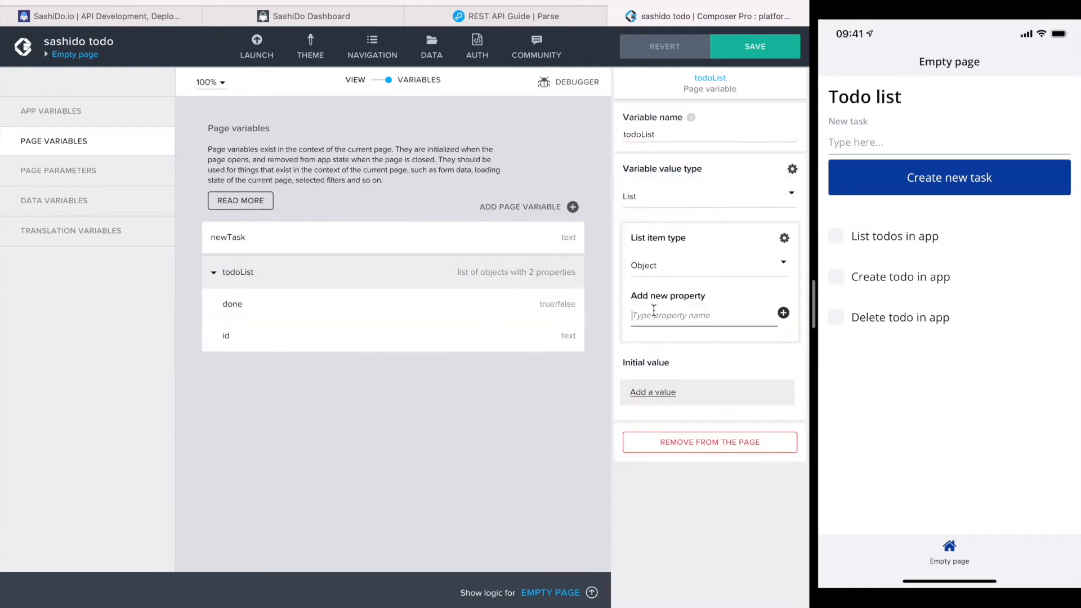
text(task)
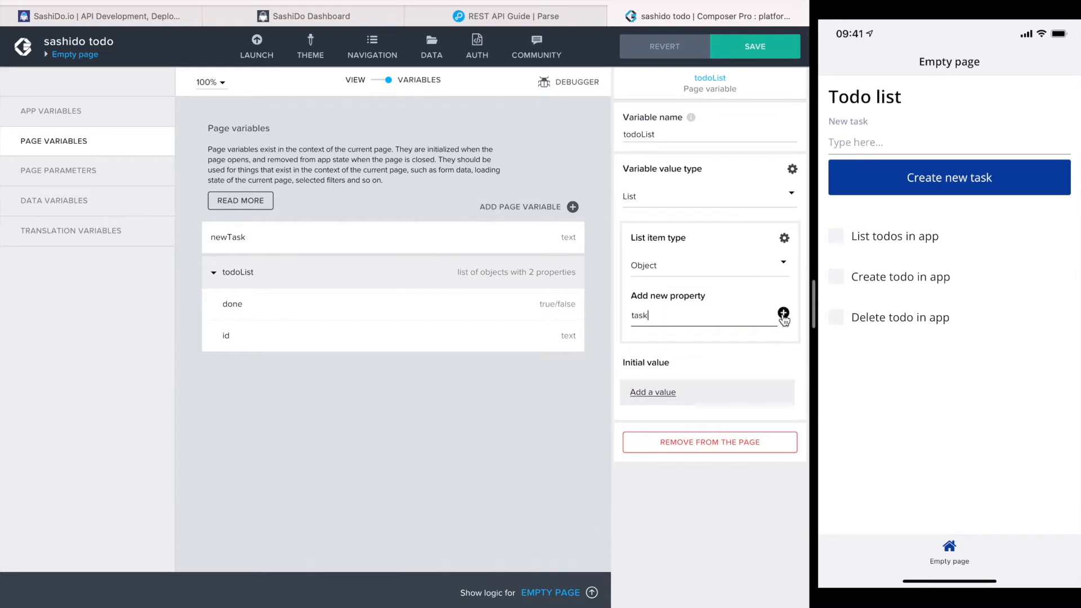
click(783, 313)
- Add a property named editing to the todoList objects and set its value type to True/false
click(656, 315)
text(editing)
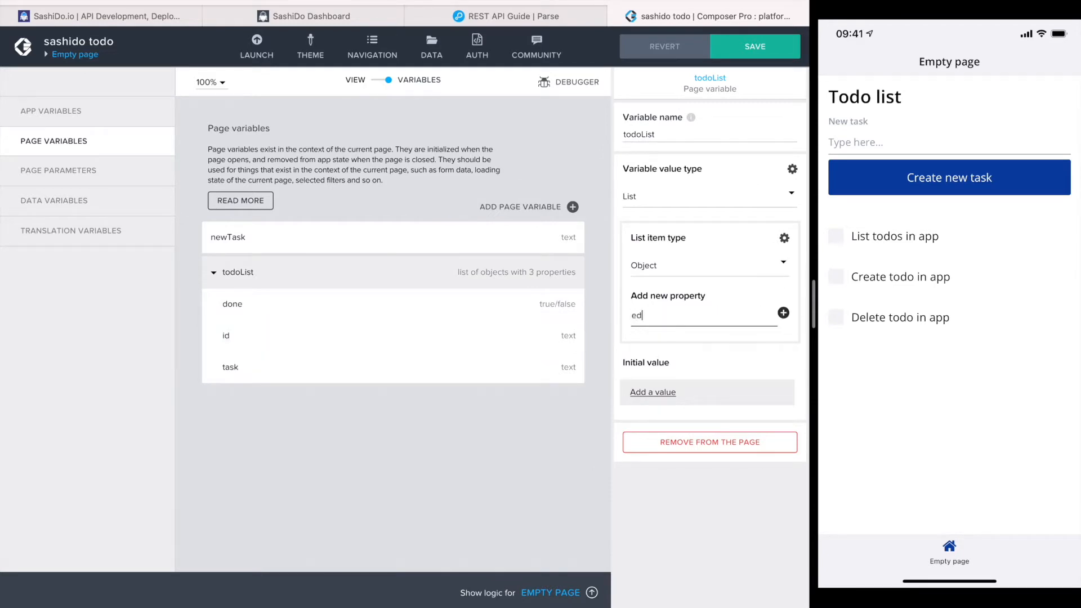
click(783, 313)
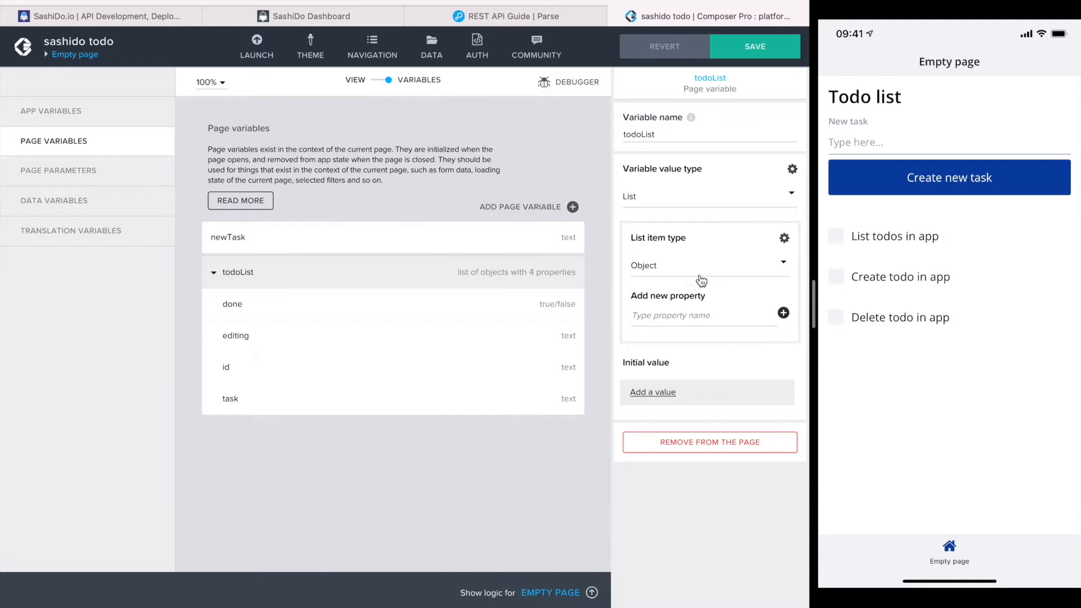
click(451, 346)
click(746, 196)
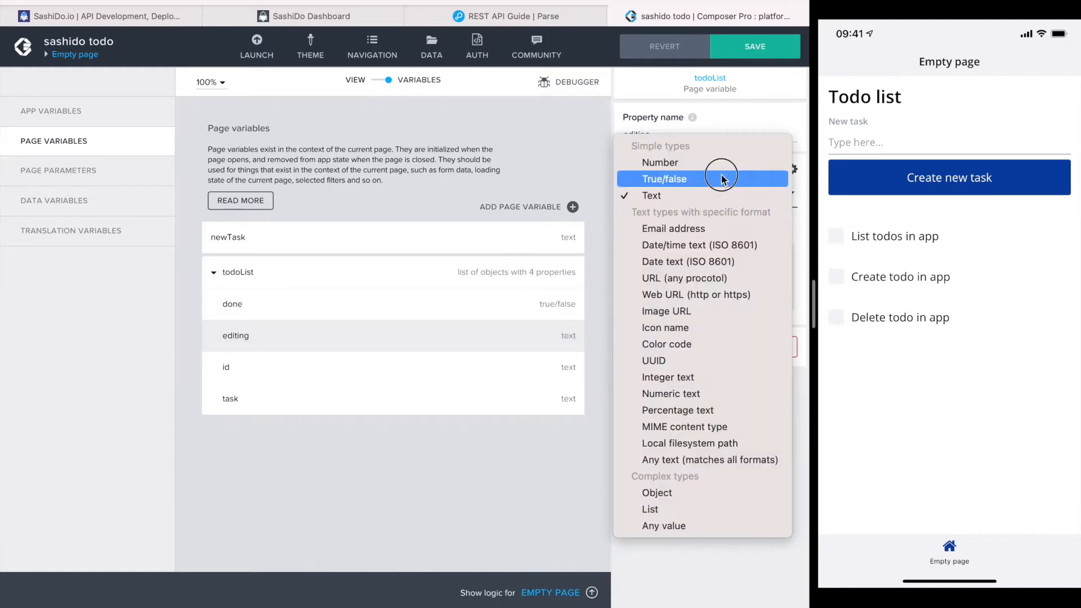
click(721, 176)
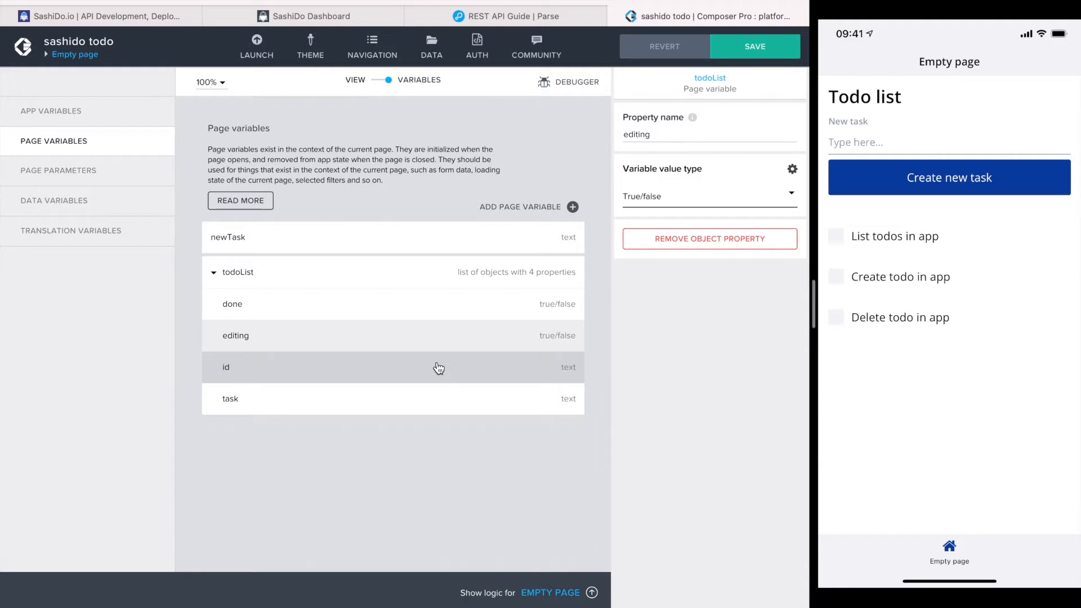
- Check the objectId column of the todos class in SashiDo Dashboard, and add an objectId property to todoList back in Composer Pro
click(287, 19)
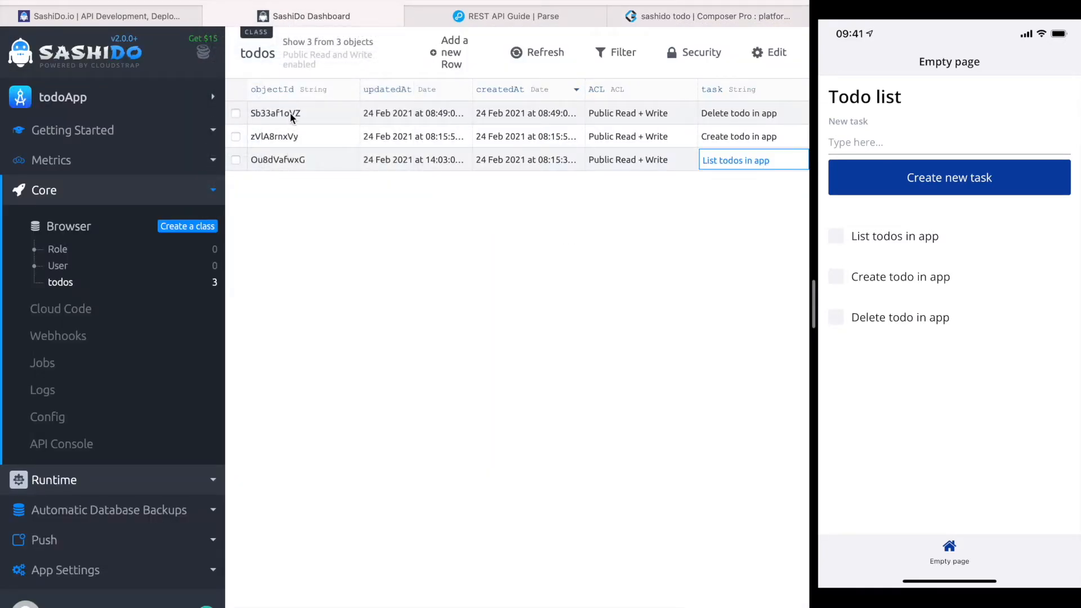
drag(300, 112, 250, 115)
click(251, 114)
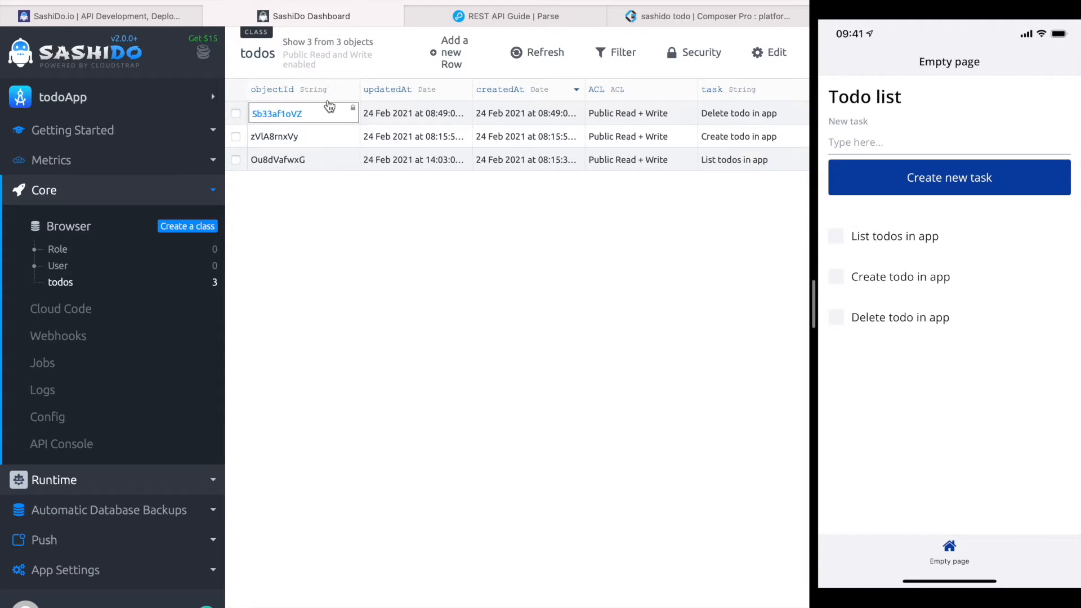
click(650, 16)
click(663, 318)
text(o)
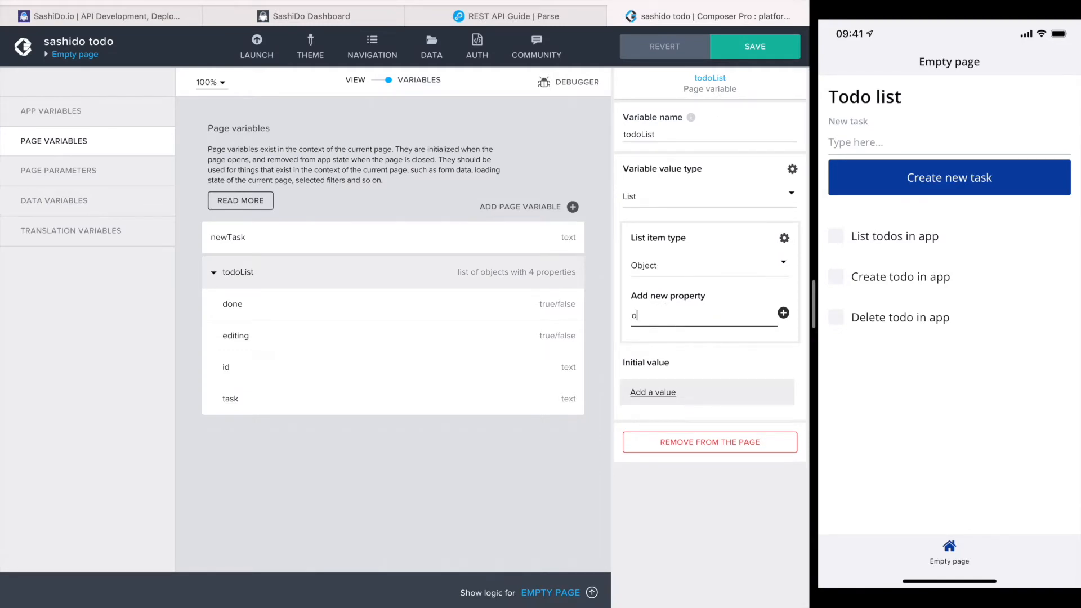
text(bjectId)
click(783, 312)
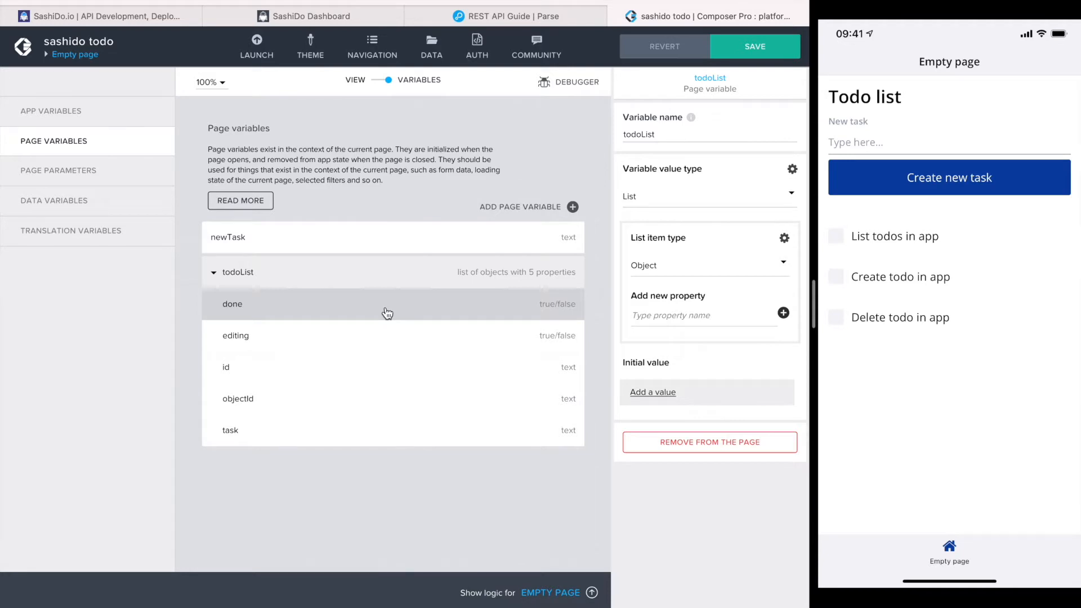
- Bind the Repeat with property of the task checkbox field on the page to the page variable todoList
click(379, 81)
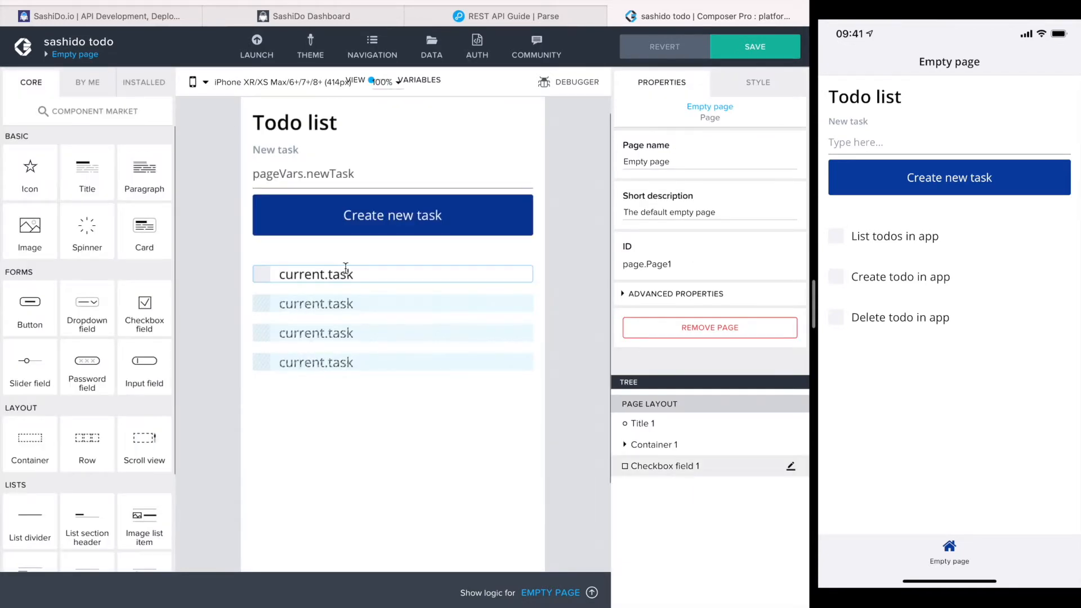
click(656, 466)
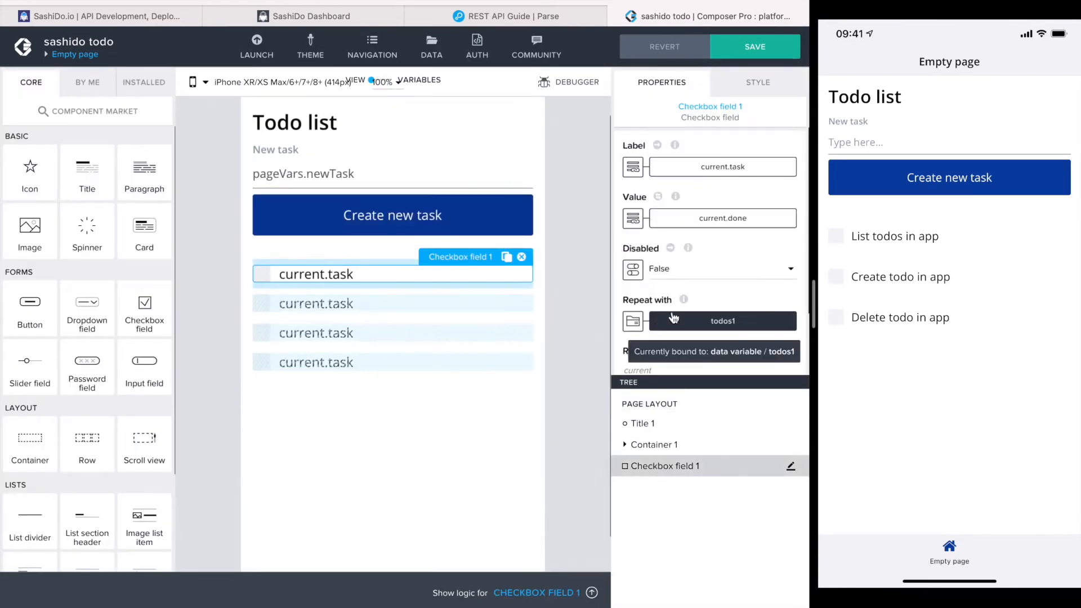
click(633, 321)
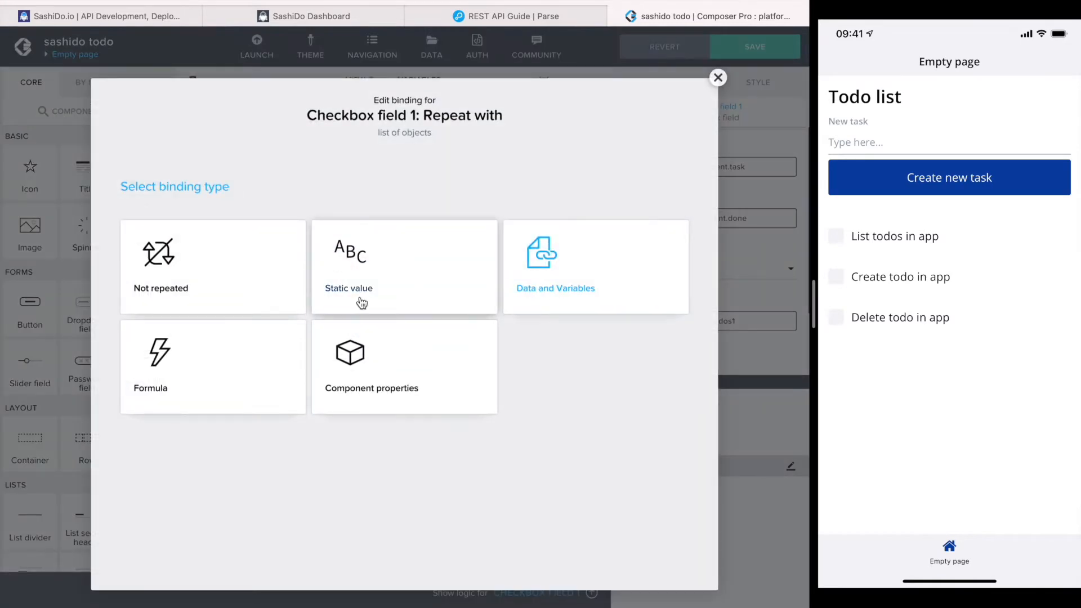
click(543, 272)
click(327, 333)
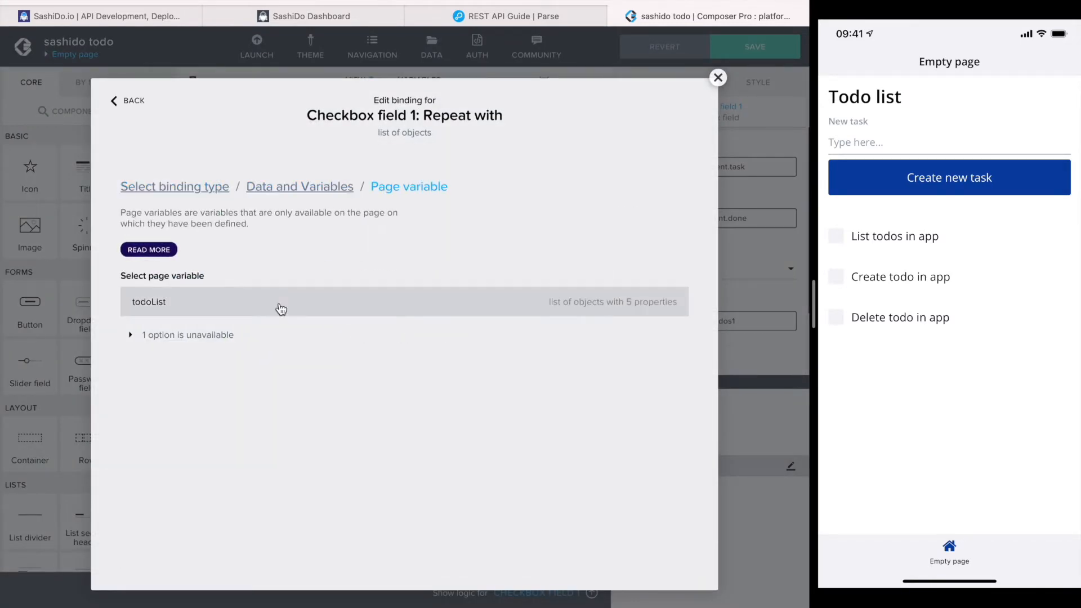
click(280, 309)
click(648, 364)
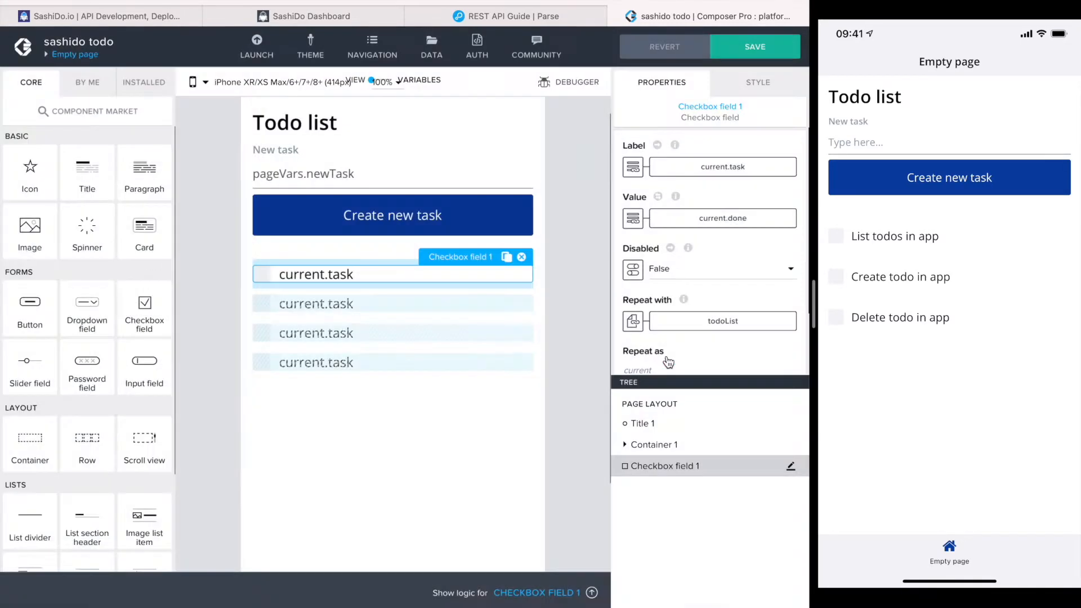
- Review the logic nodes of the todos1 data variable and remove the connection from Page mounted to Get record collection
click(427, 84)
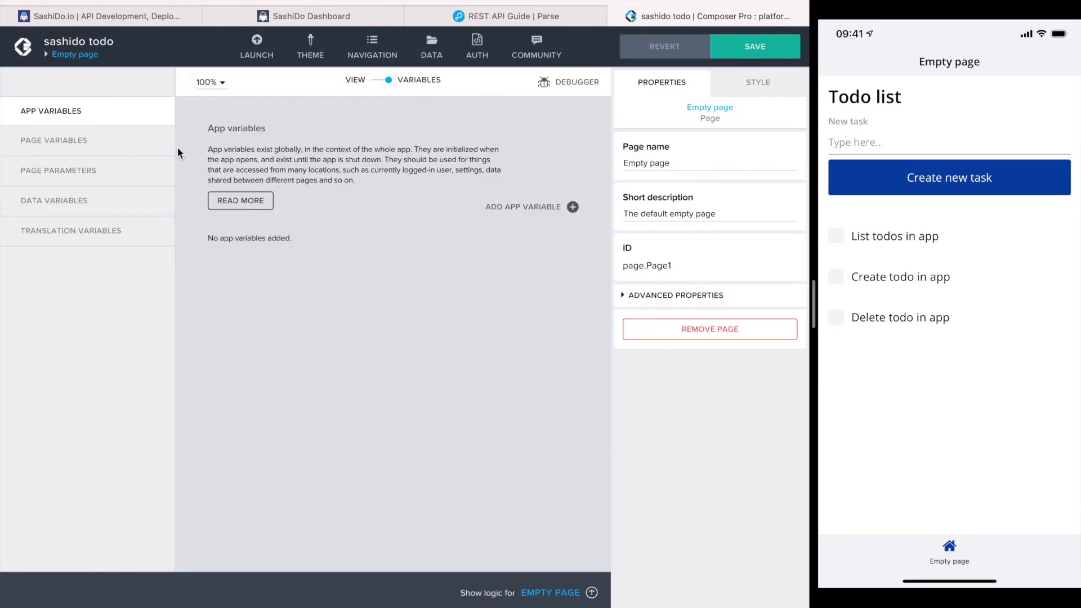
click(66, 208)
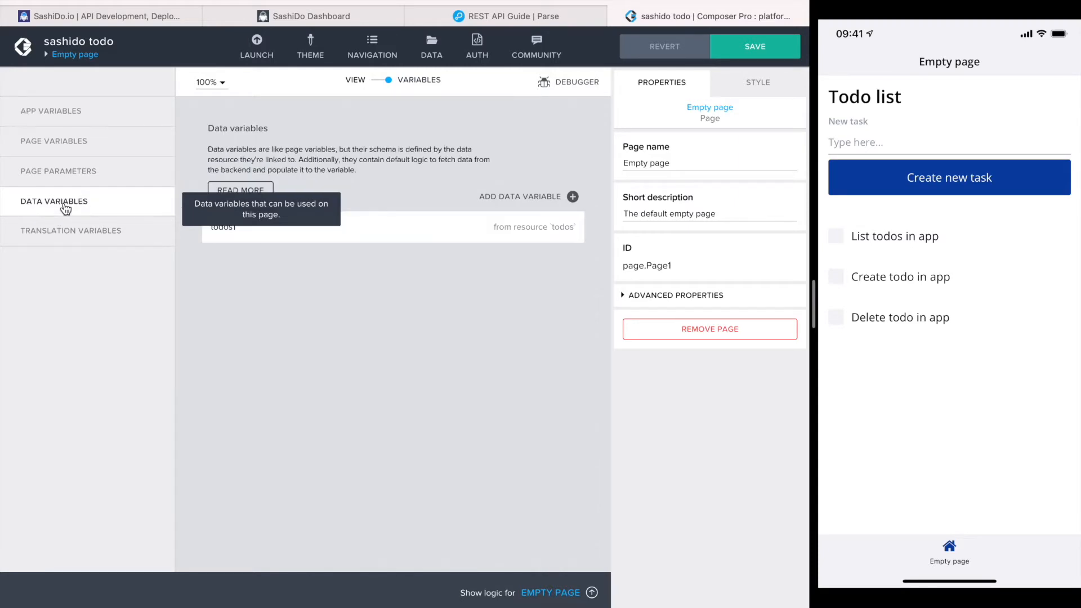
click(273, 230)
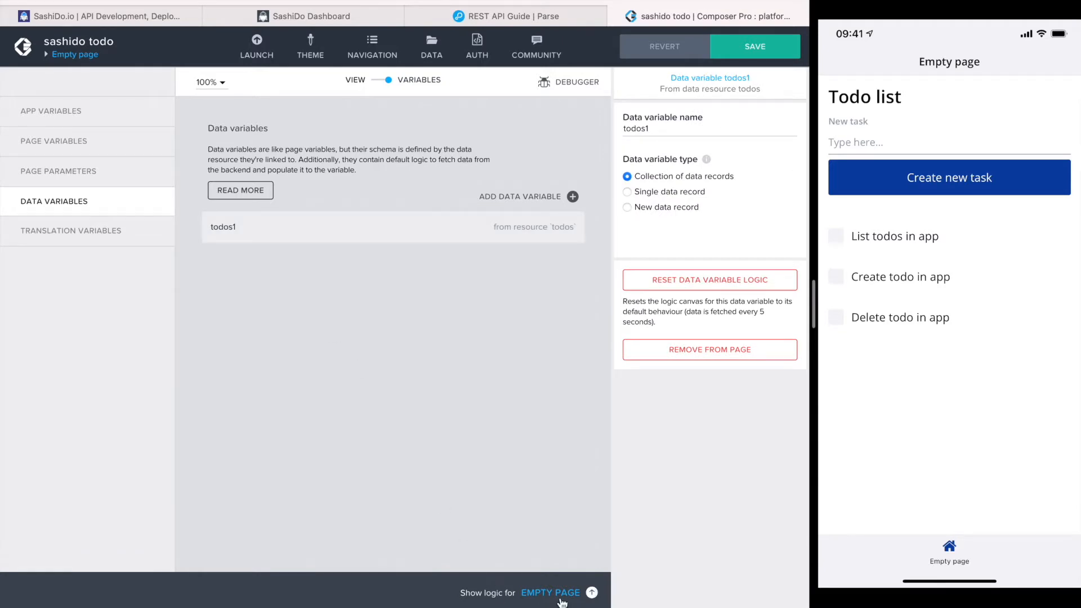
click(591, 593)
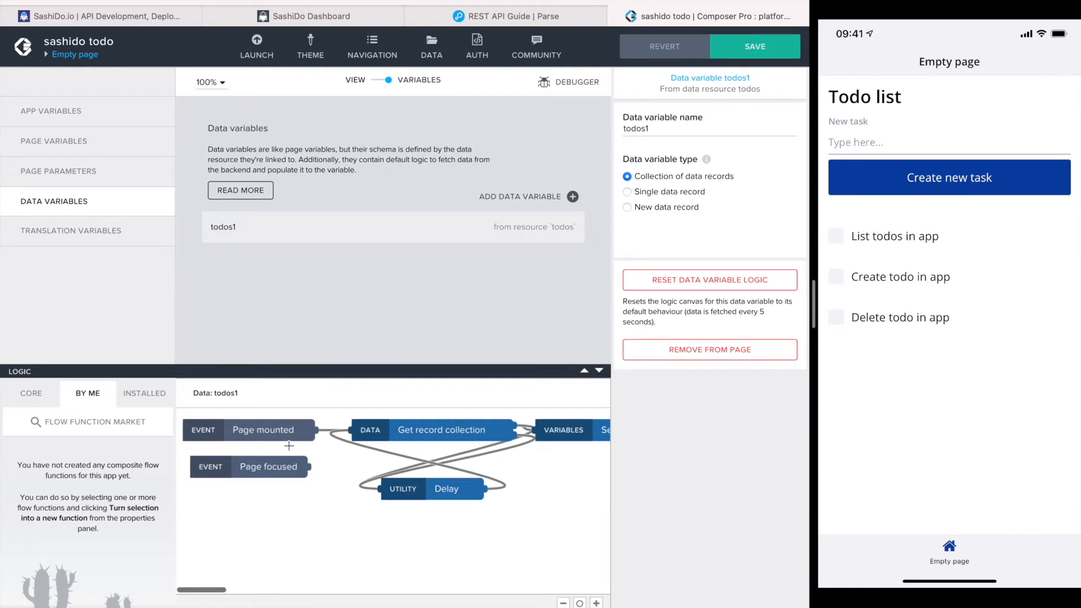
scroll(280, 437, right, 5)
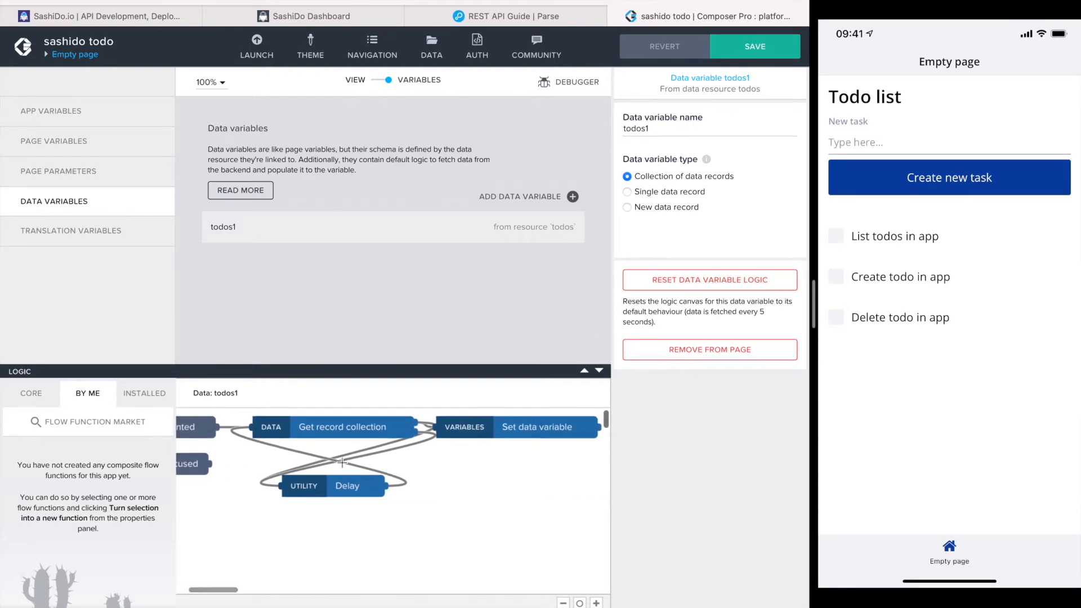
click(270, 428)
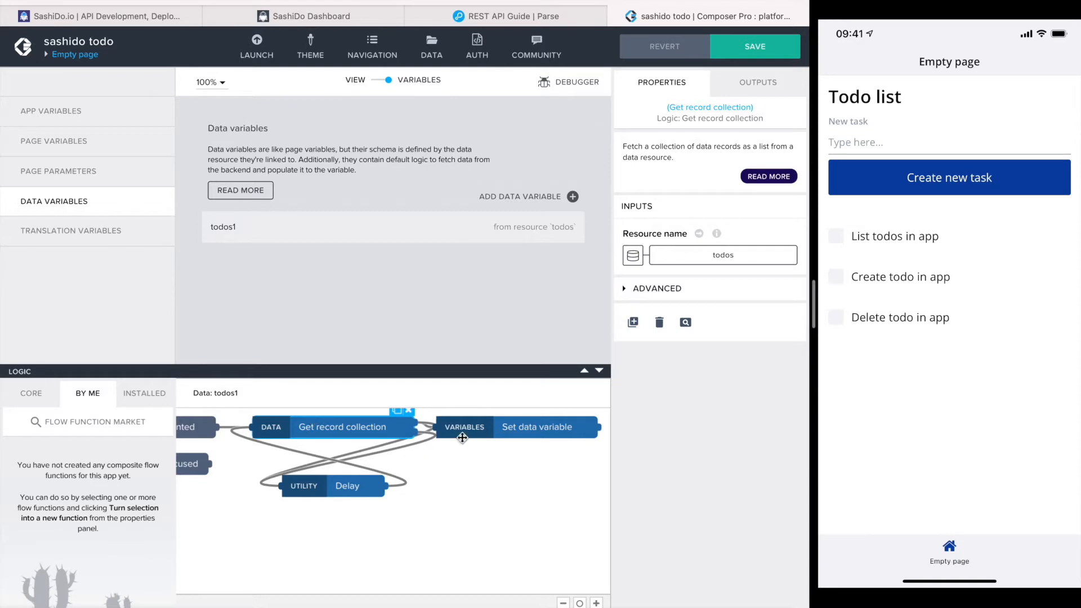
click(459, 429)
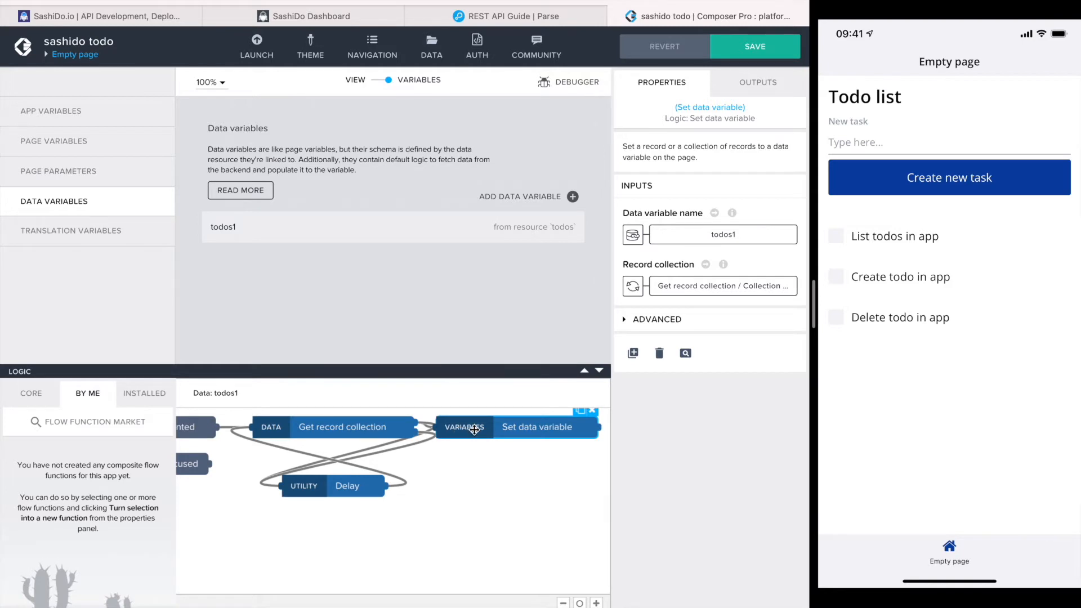
click(304, 488)
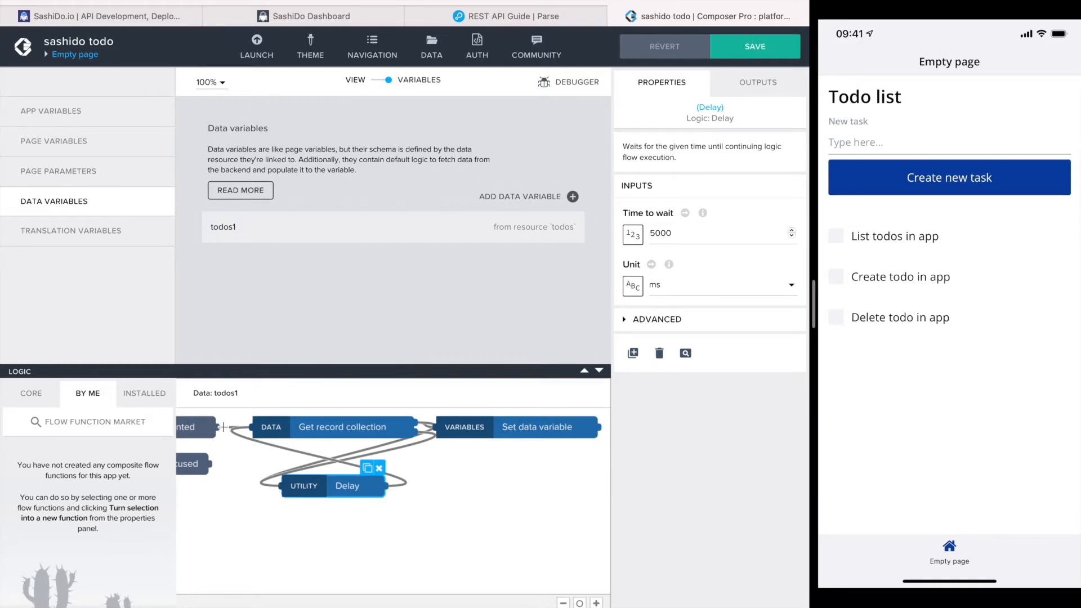
drag(223, 426, 224, 427)
key(BackSpace)
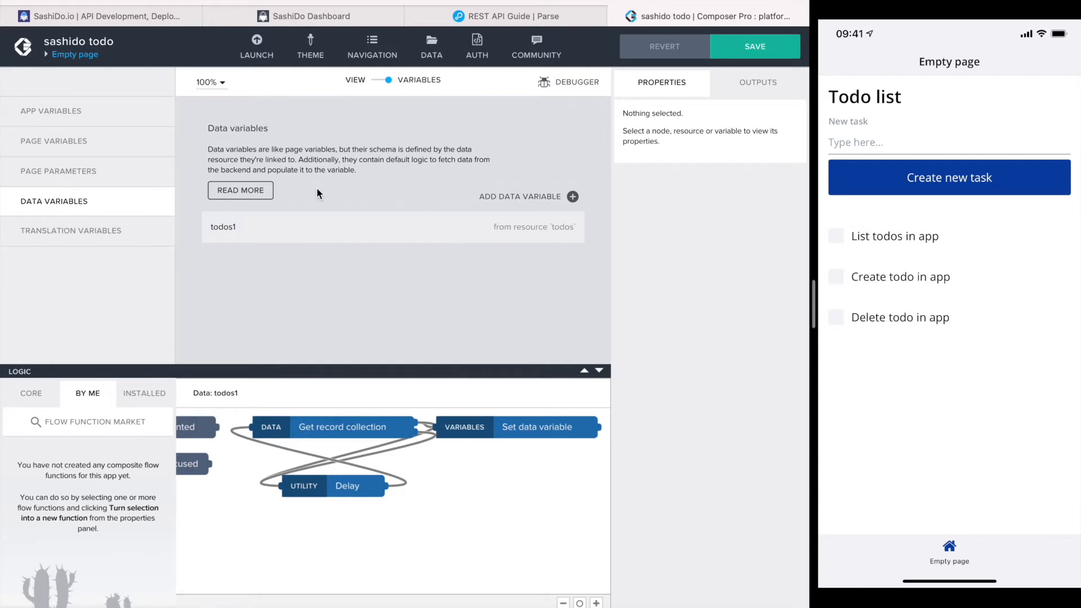
- Add a Get record collection node to the Empty page's logic and connect the Page mounted event to it
click(374, 85)
scroll(319, 237, down, 3)
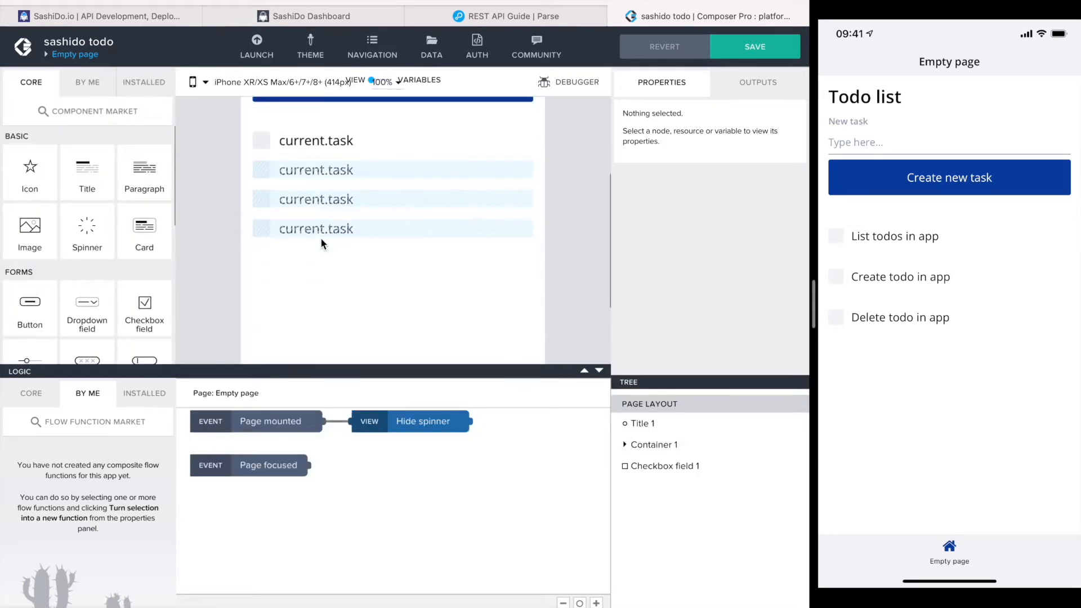
click(327, 290)
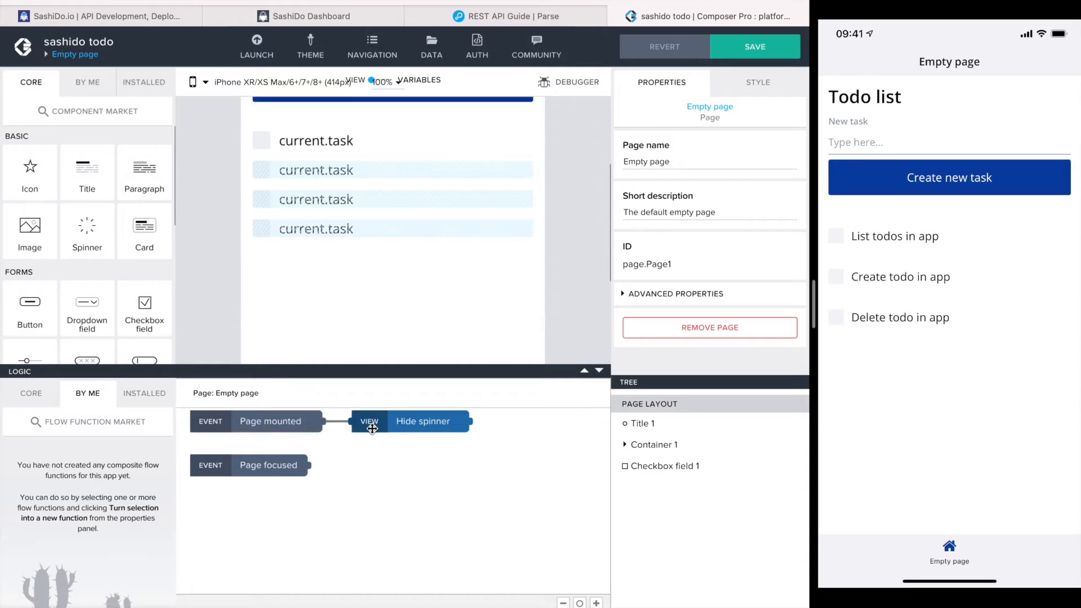
click(31, 393)
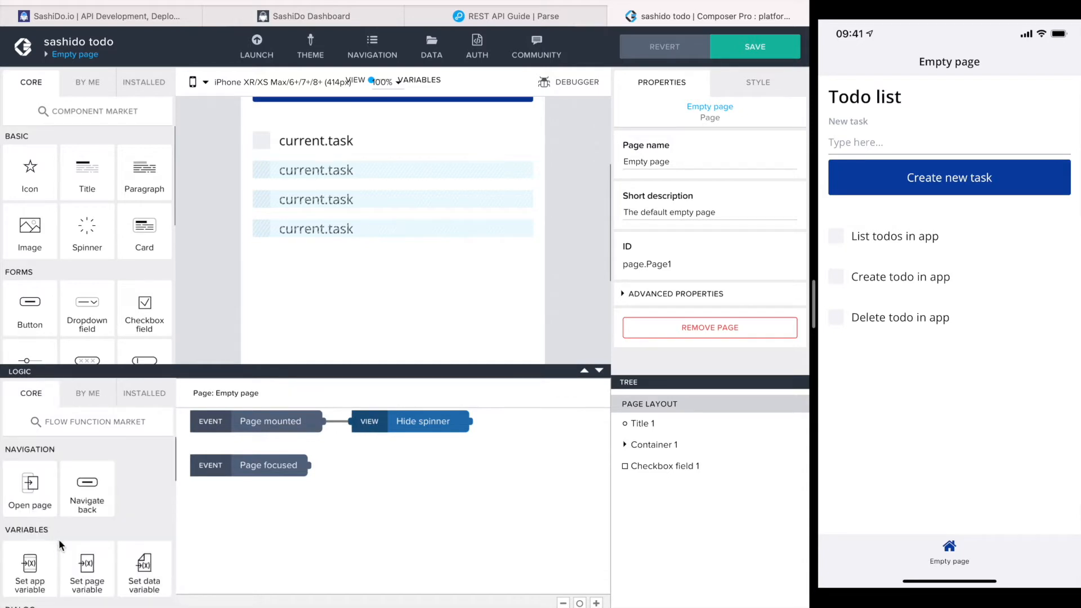
scroll(58, 539, down, 2)
scroll(59, 538, down, 3)
drag(86, 522, 359, 478)
drag(326, 423, 343, 469)
click(357, 474)
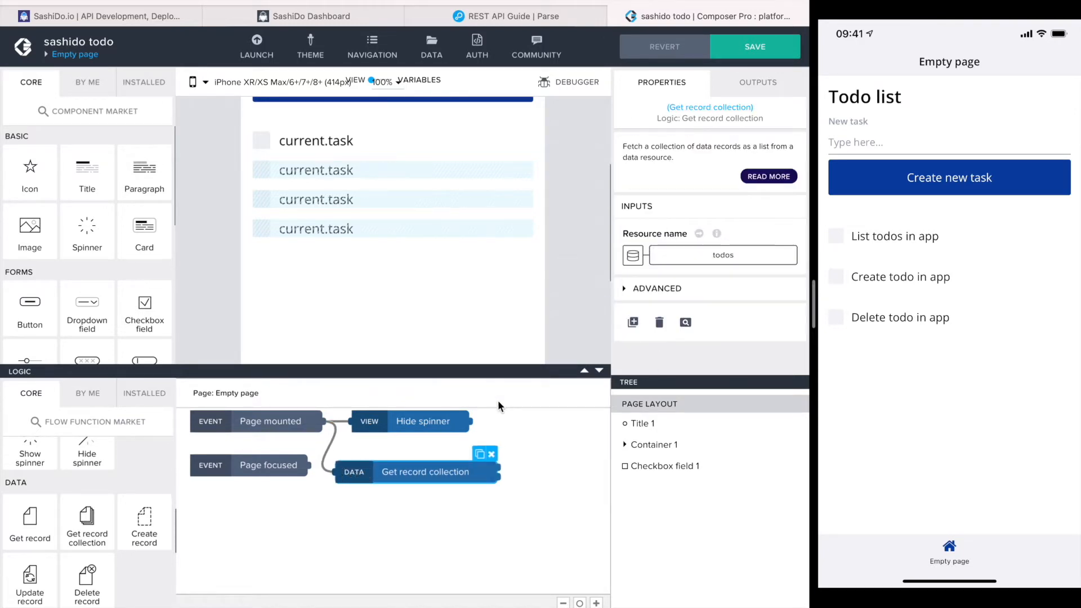
- Add a Set page variable node to the page logic and connect the Get record collection output to it
scroll(91, 529, up, 1)
scroll(90, 529, up, 5)
drag(87, 489, 455, 532)
drag(498, 468, 393, 530)
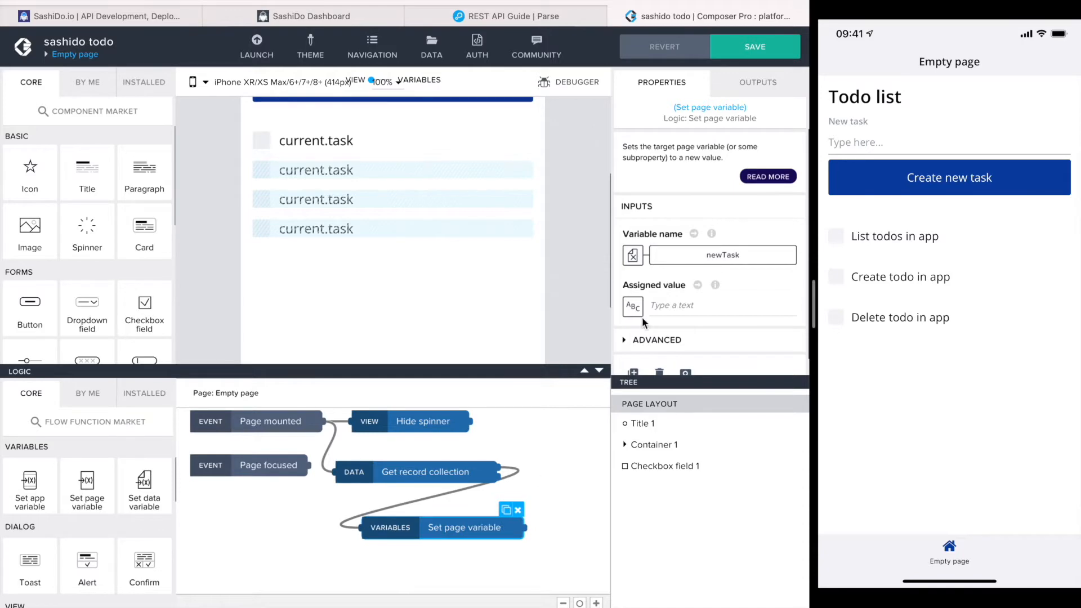
- Set the variable name of the Set page variable node to todoList
click(723, 254)
click(473, 299)
click(437, 336)
click(664, 355)
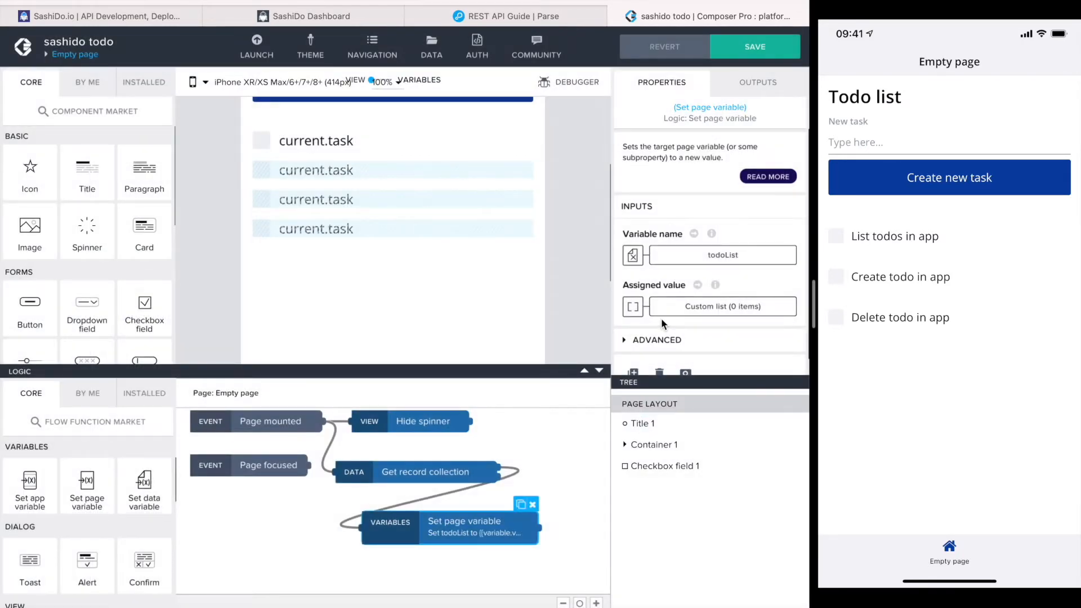
- Change the node's assigned value to a formula binding, clear the default expression and insert the MAP function
click(632, 311)
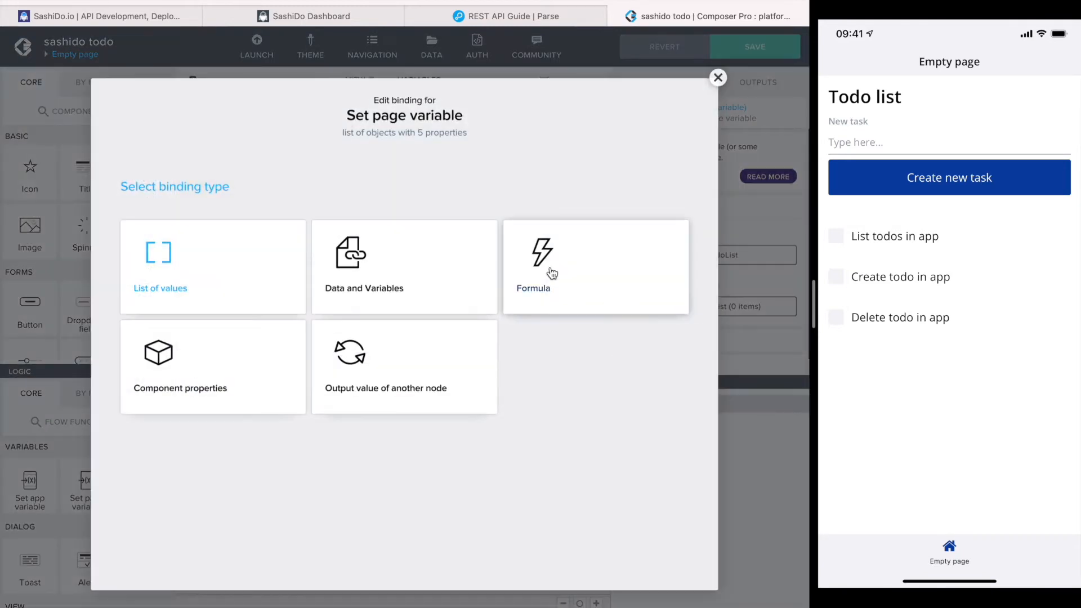
click(545, 253)
click(200, 311)
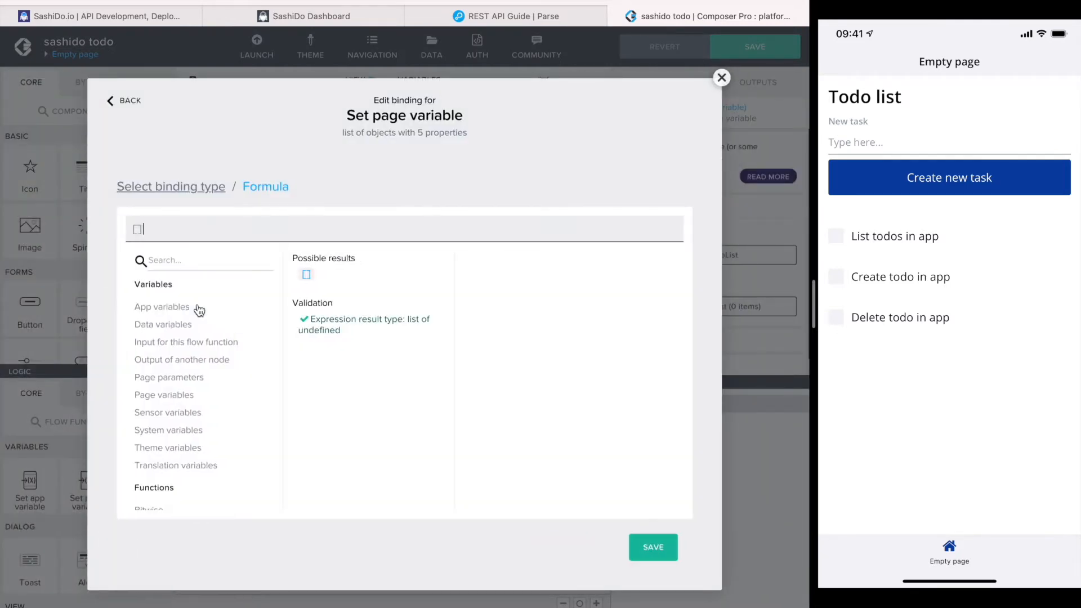
click(130, 231)
key(BackSpace)
click(164, 266)
text(map)
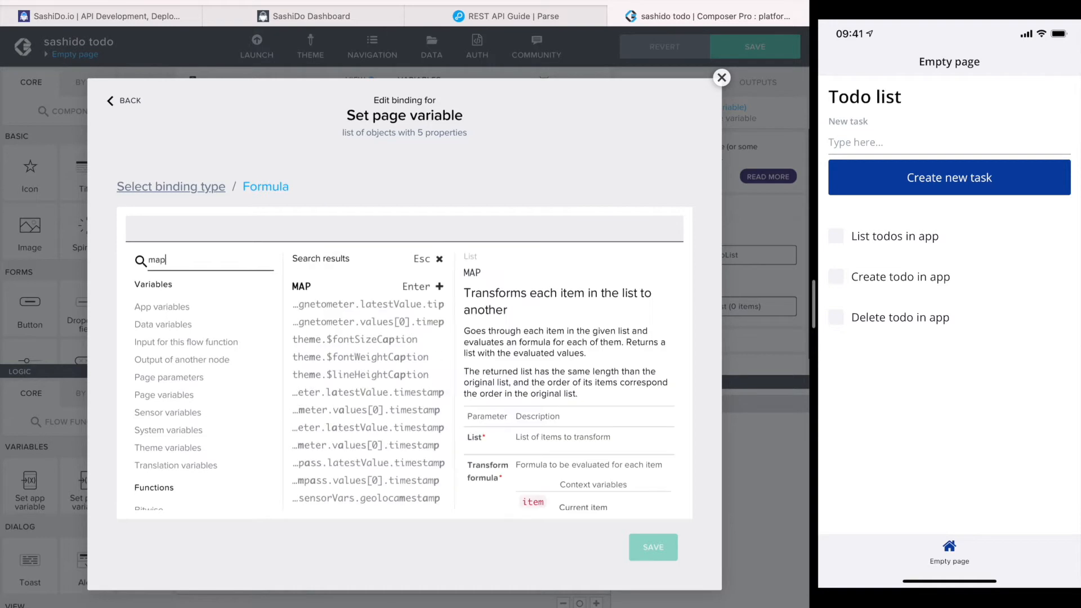
click(319, 292)
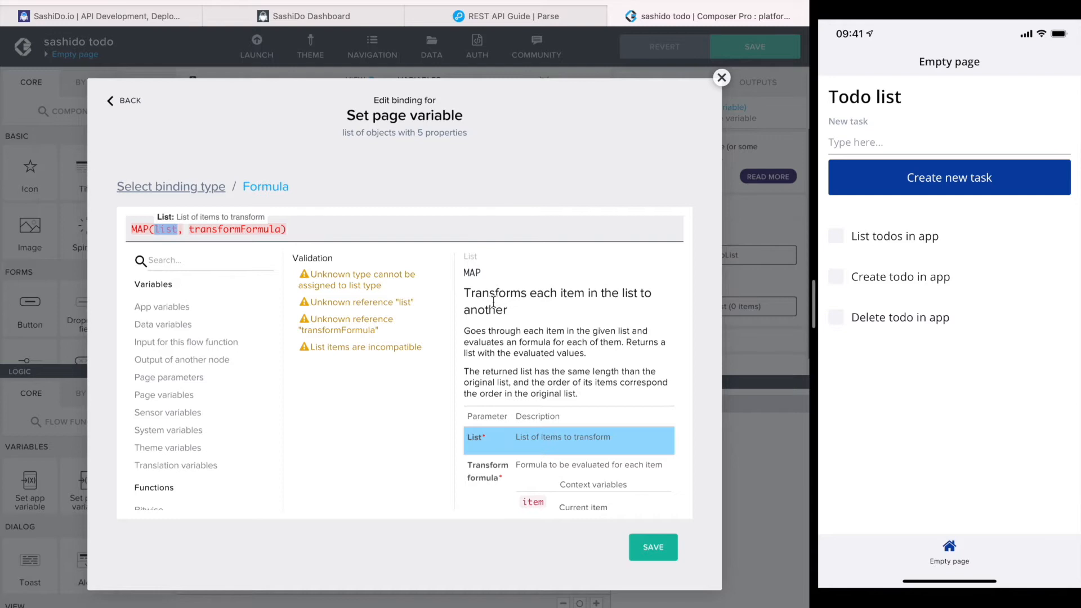
- Use outputs["Get record collection"].records as the list argument of the MAP formula
click(173, 365)
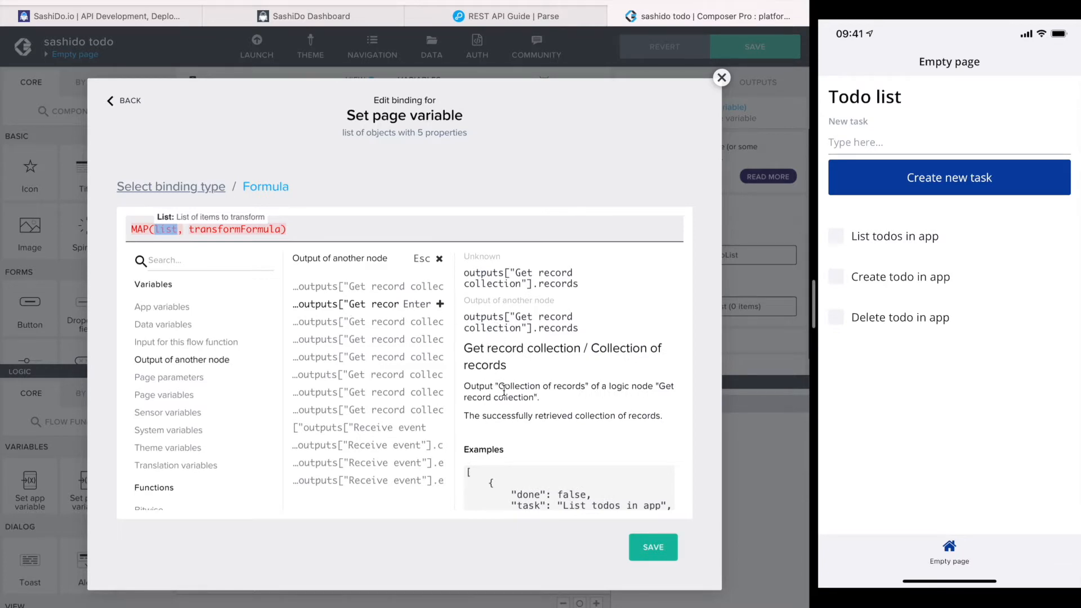
scroll(503, 389, down, 5)
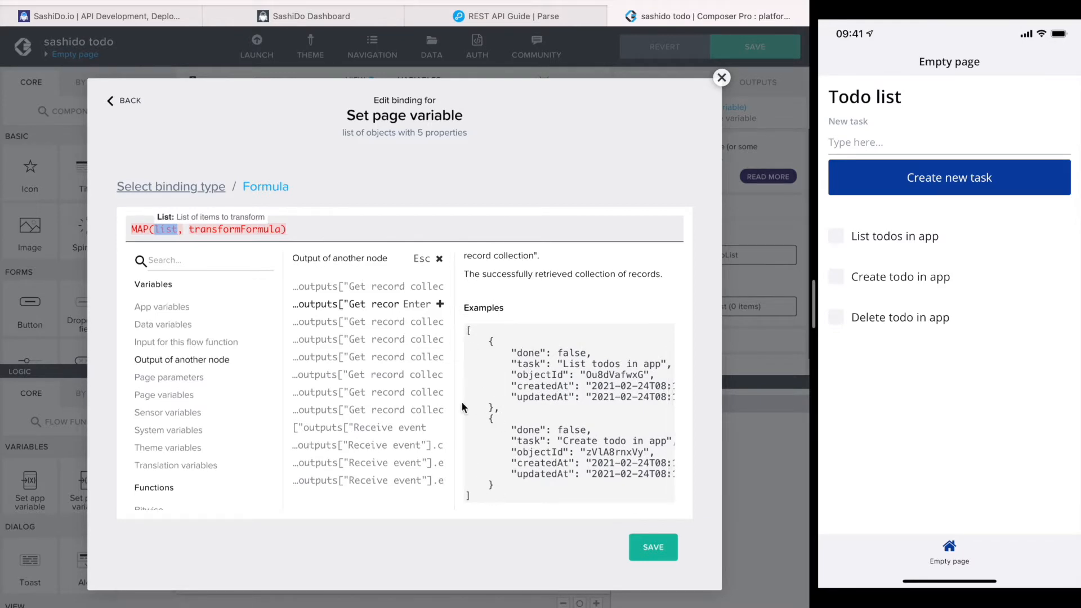
click(398, 312)
- Replace the transformFormula placeholder with an object whose done property is item.done
click(424, 230)
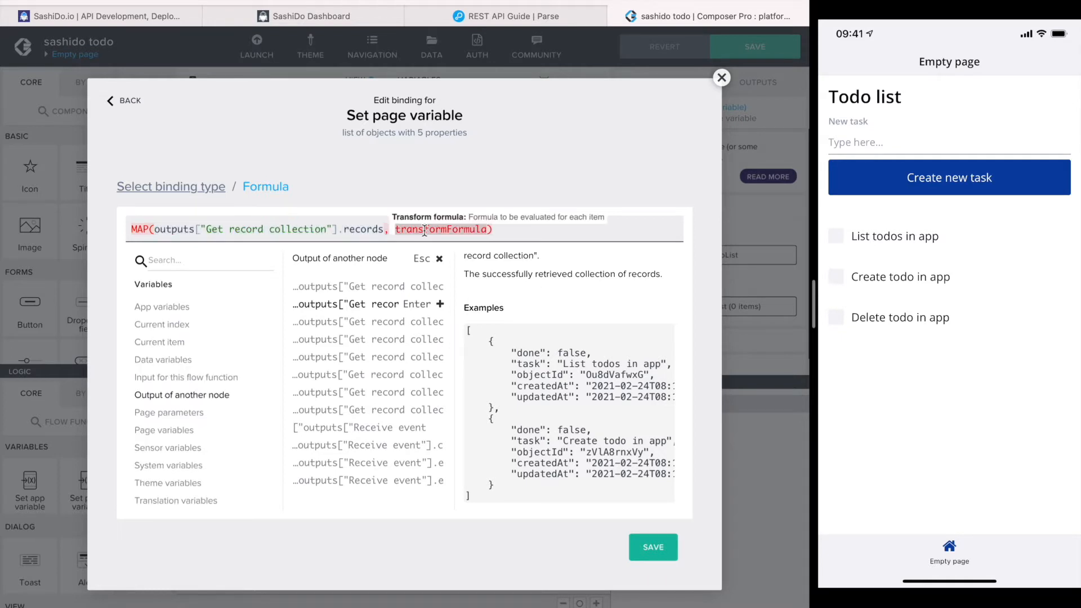
double_click(425, 230)
key(BackSpace)
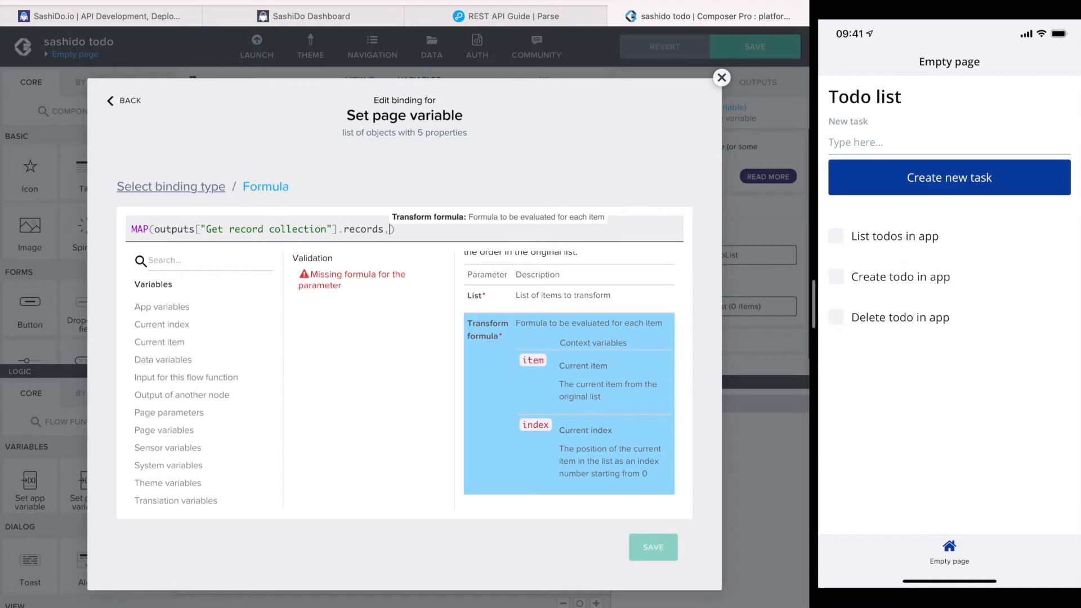
text({})
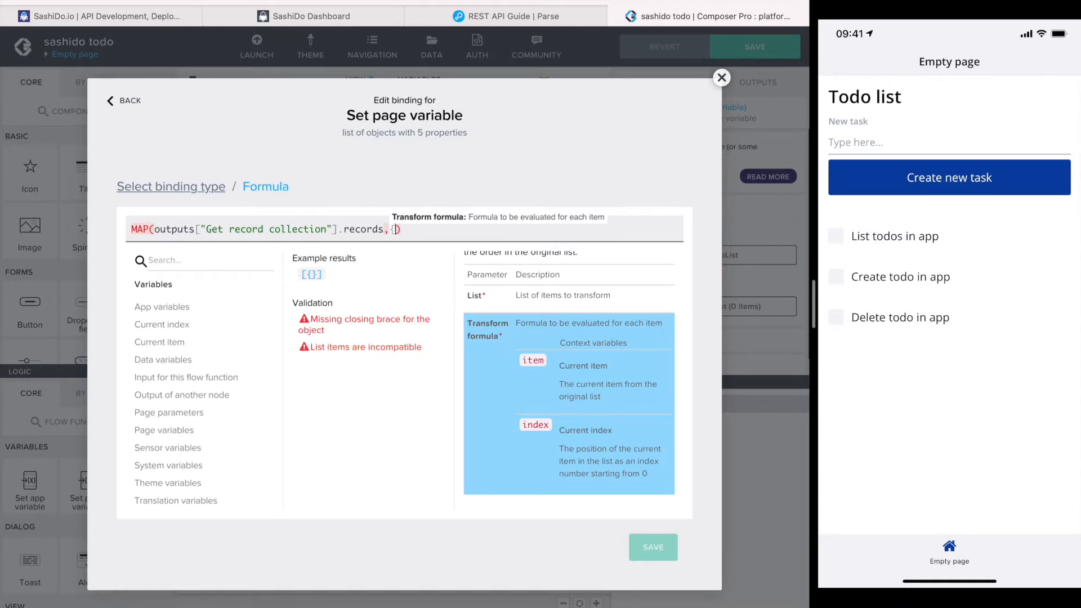
key(Left)
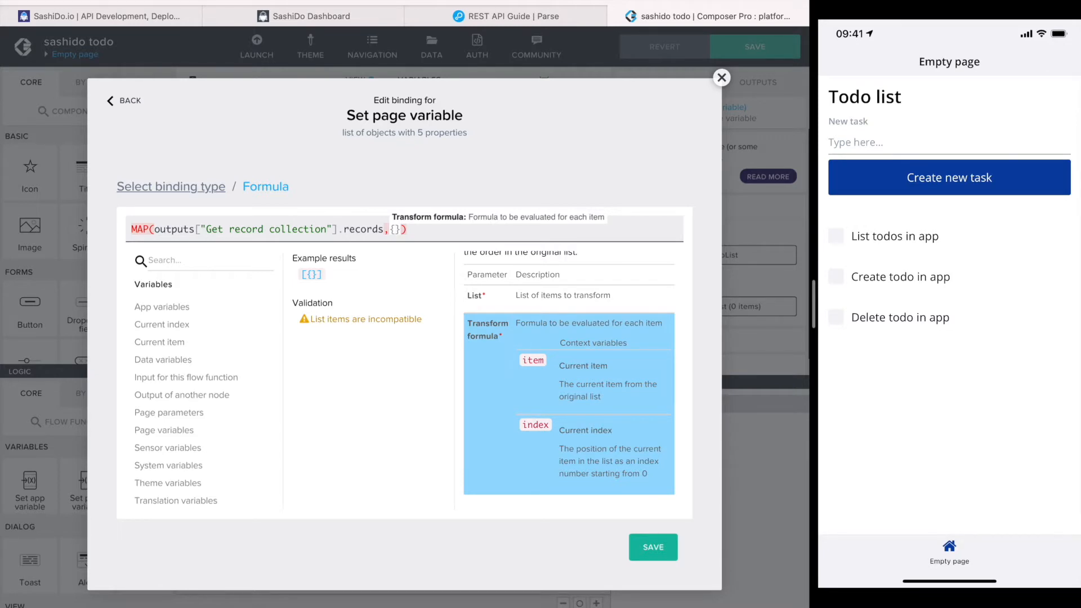
text(done)
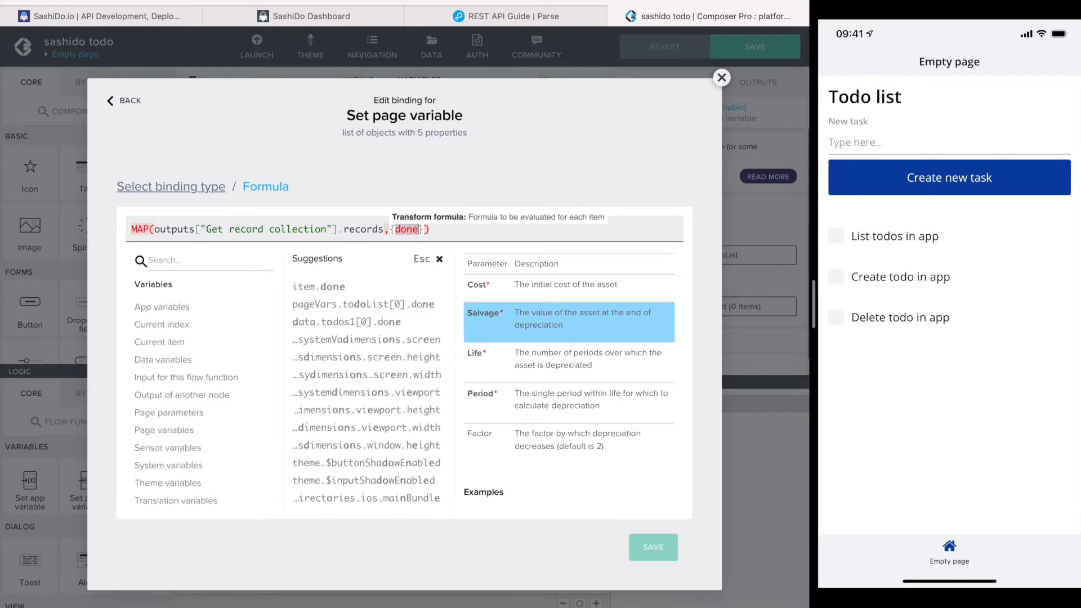
text(: )
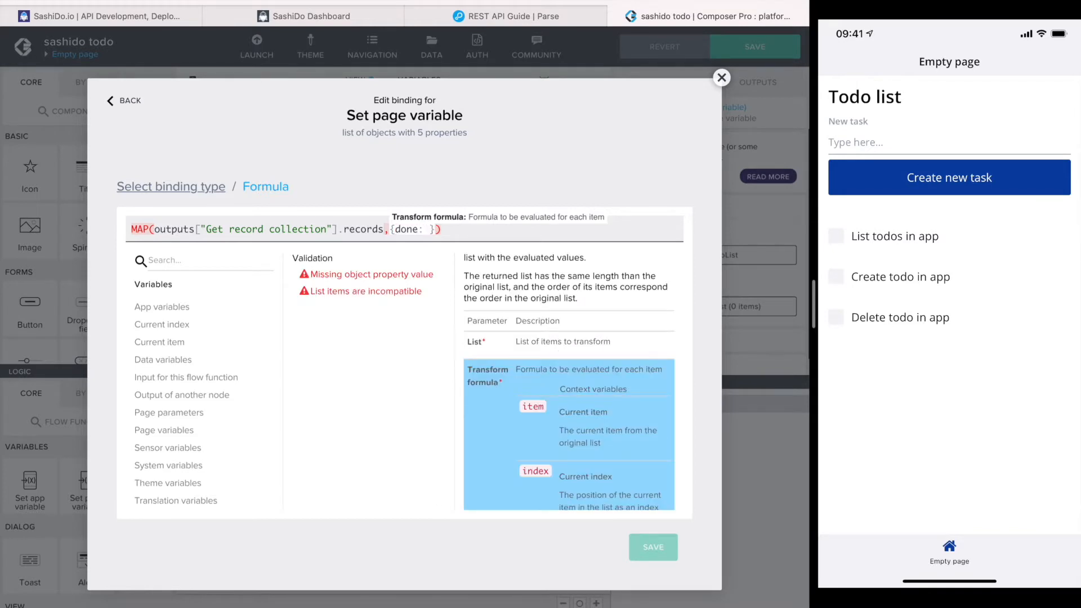
text(i)
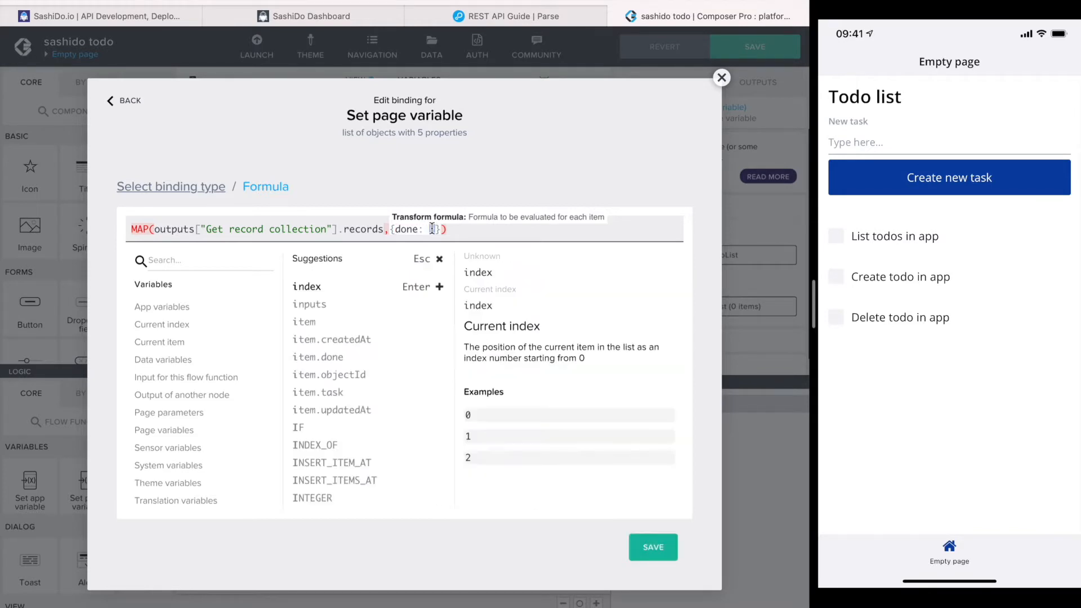
text(tem.)
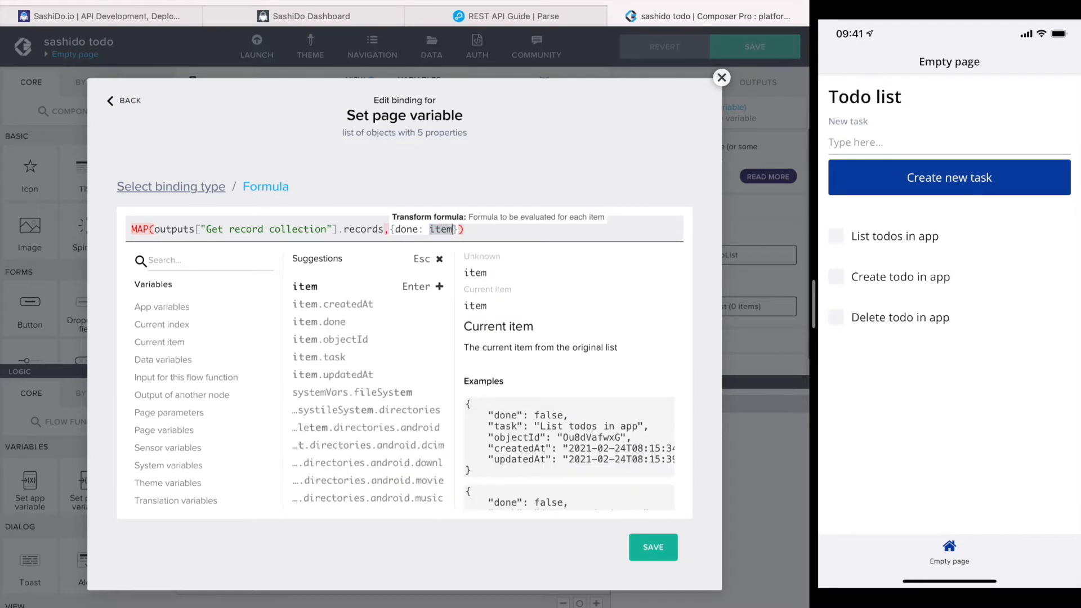
text(done)
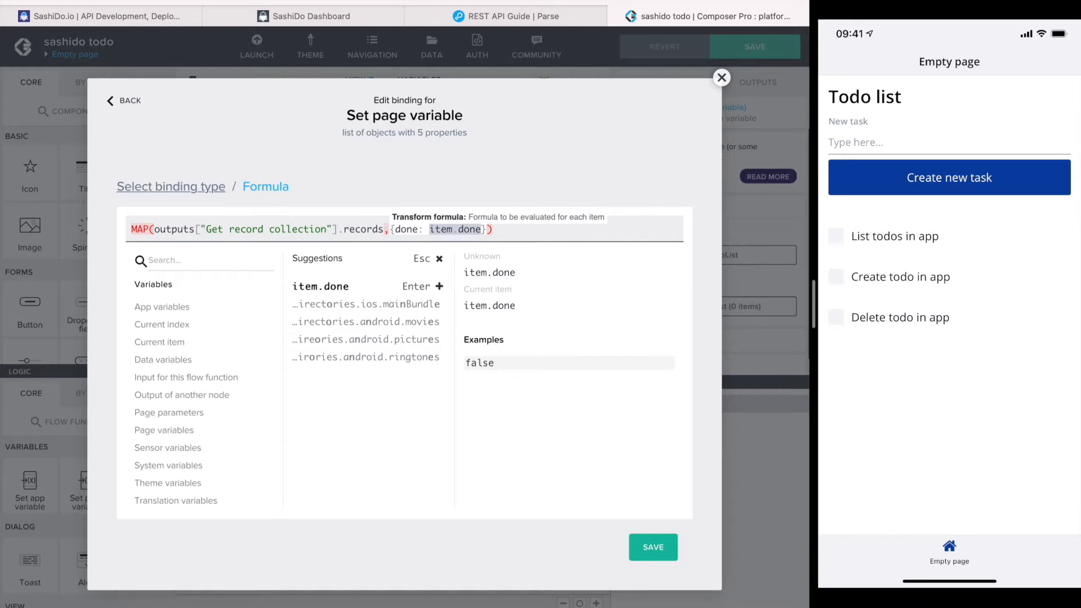
- Extend the object in the MAP formula with task: item.task and objectId: item.objectId
text(, task)
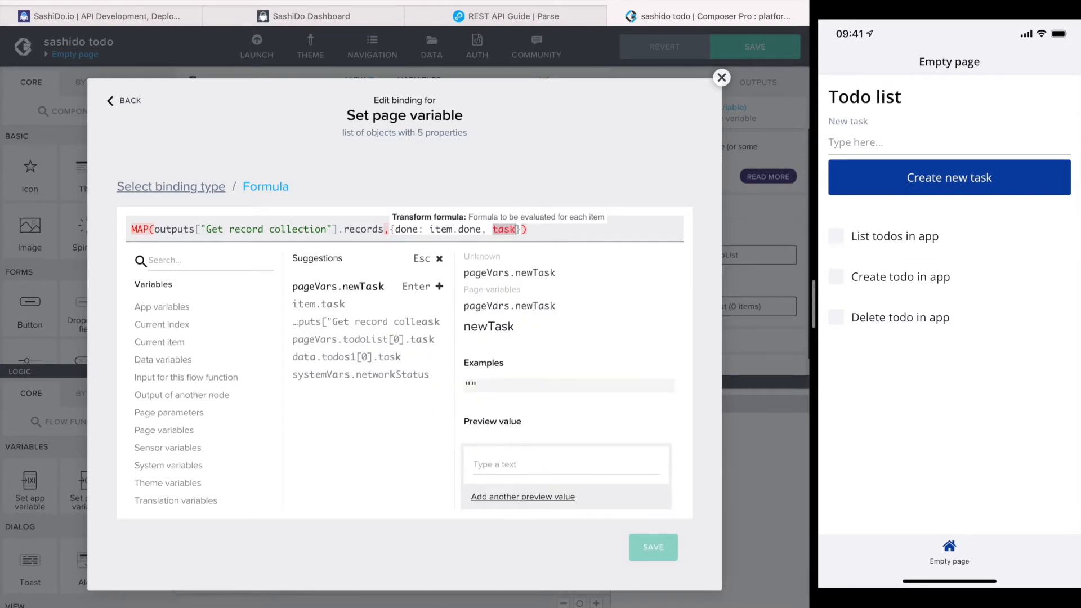
text(: item.task)
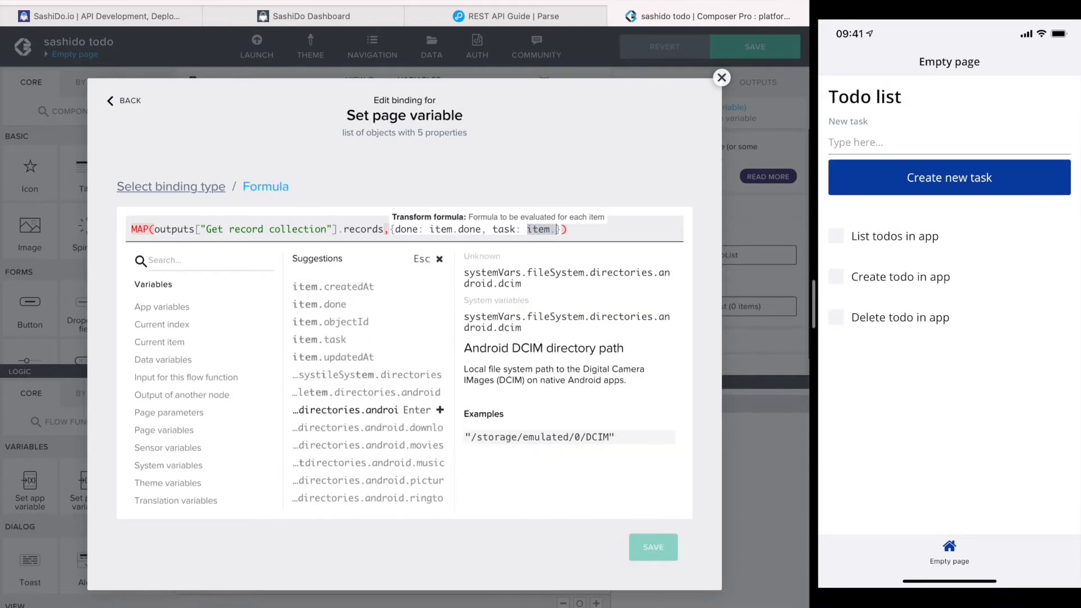
text(, )
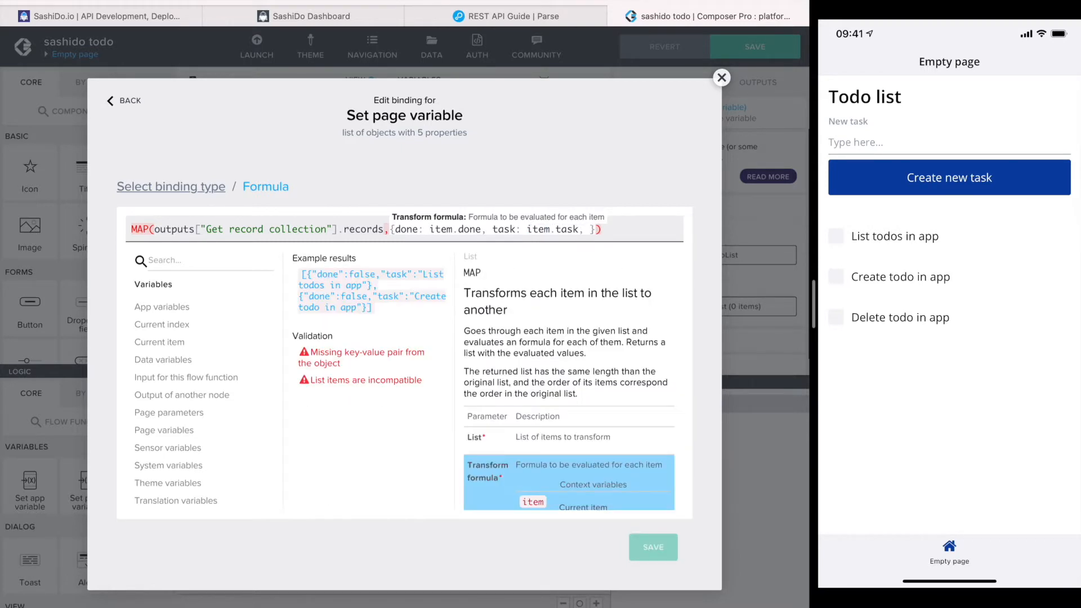
text(objectId)
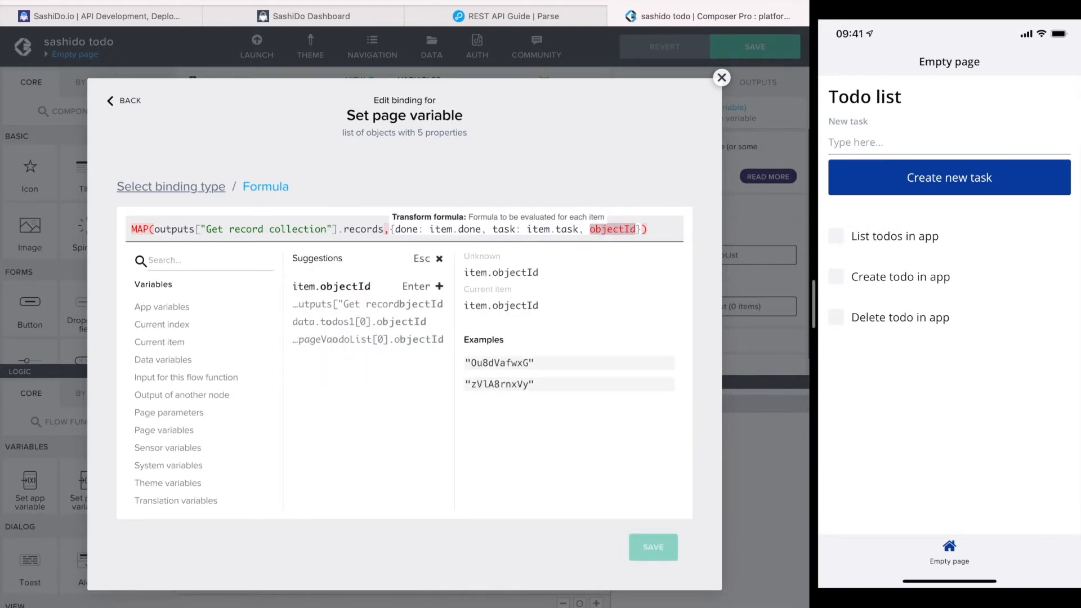
text(: )
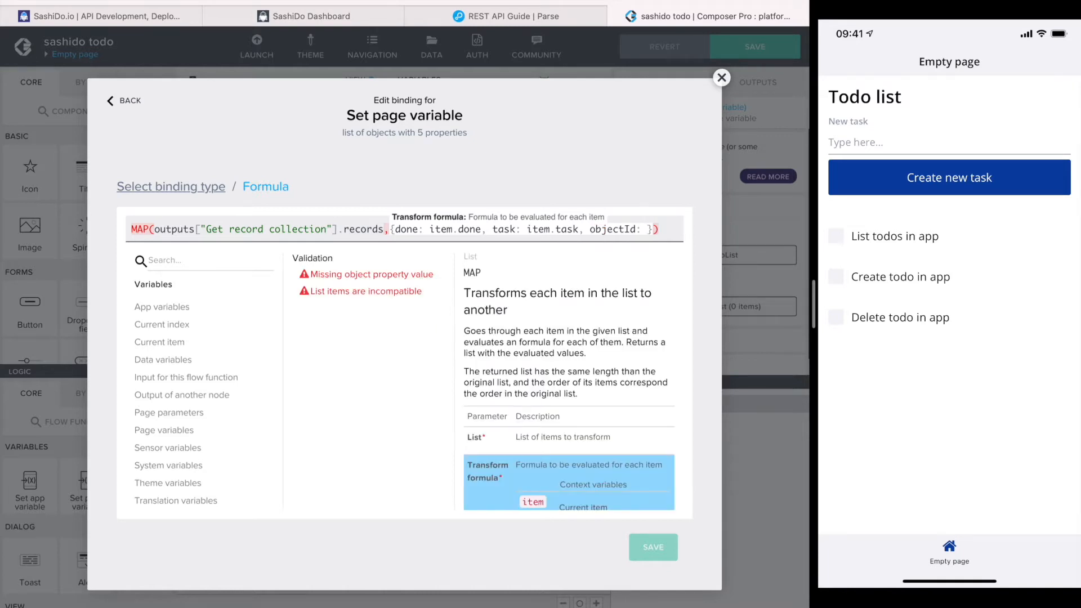
text(item.objectId)
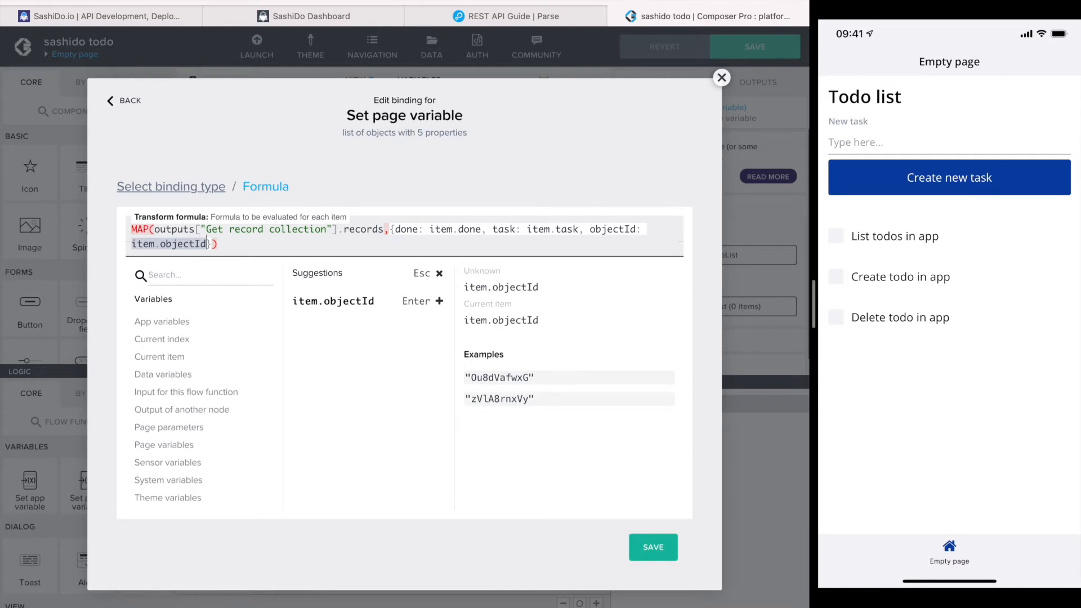
- Add editing: false to the object in the MAP formula and save the binding
text(, editzi)
key(BackSpace)
key(BackSpace)
text(ing)
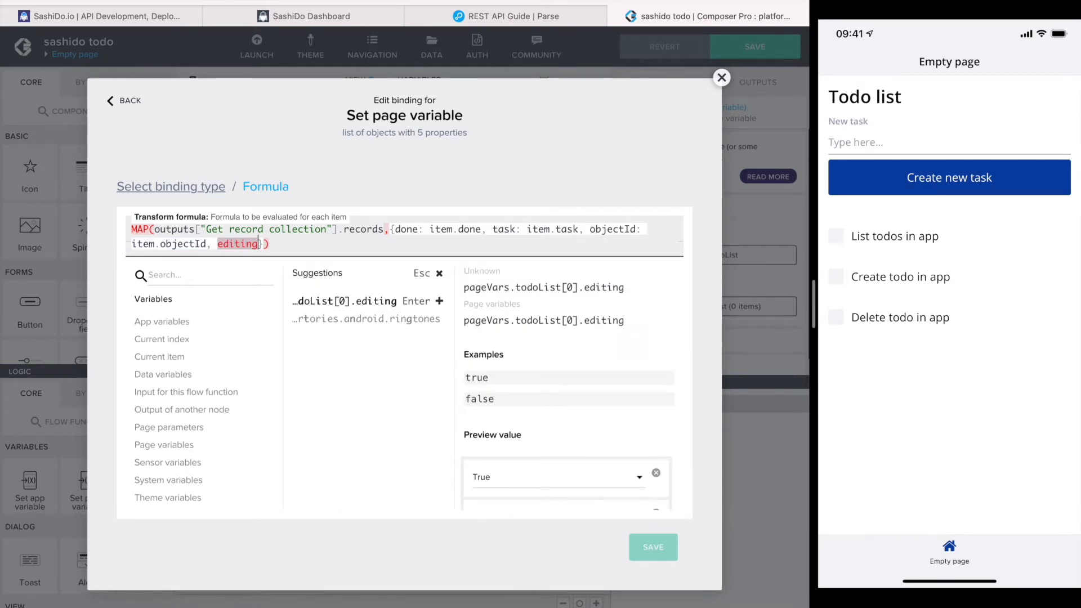
text(:)
click(164, 277)
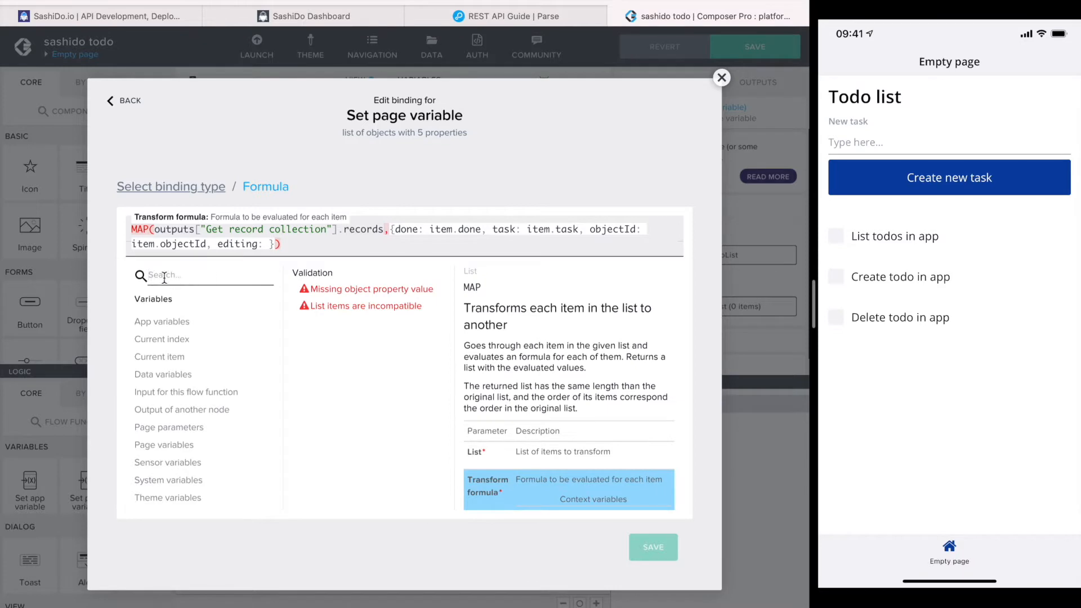
text(fa)
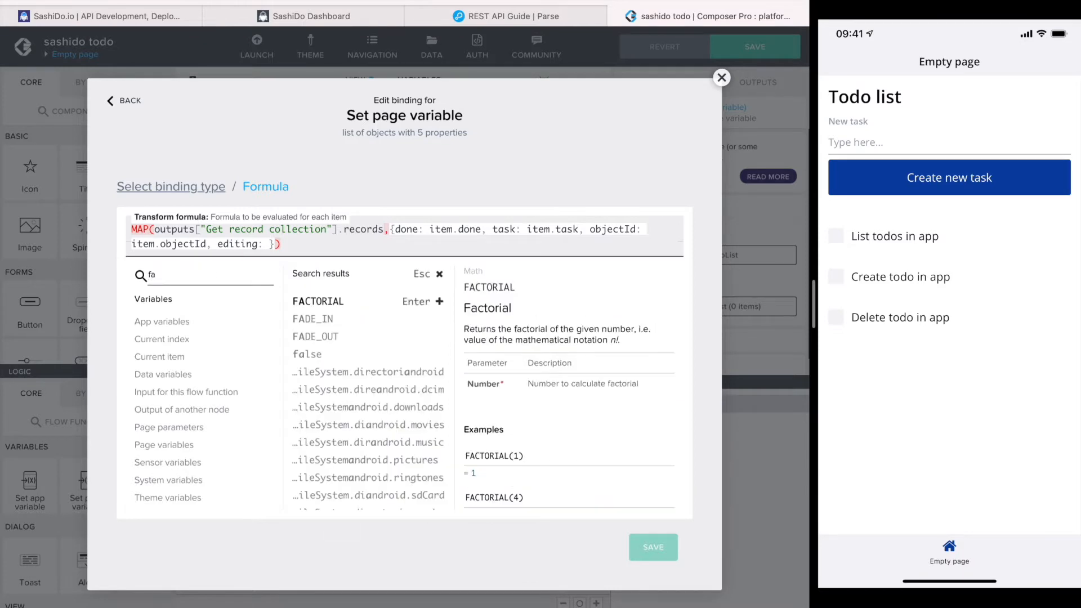
click(307, 354)
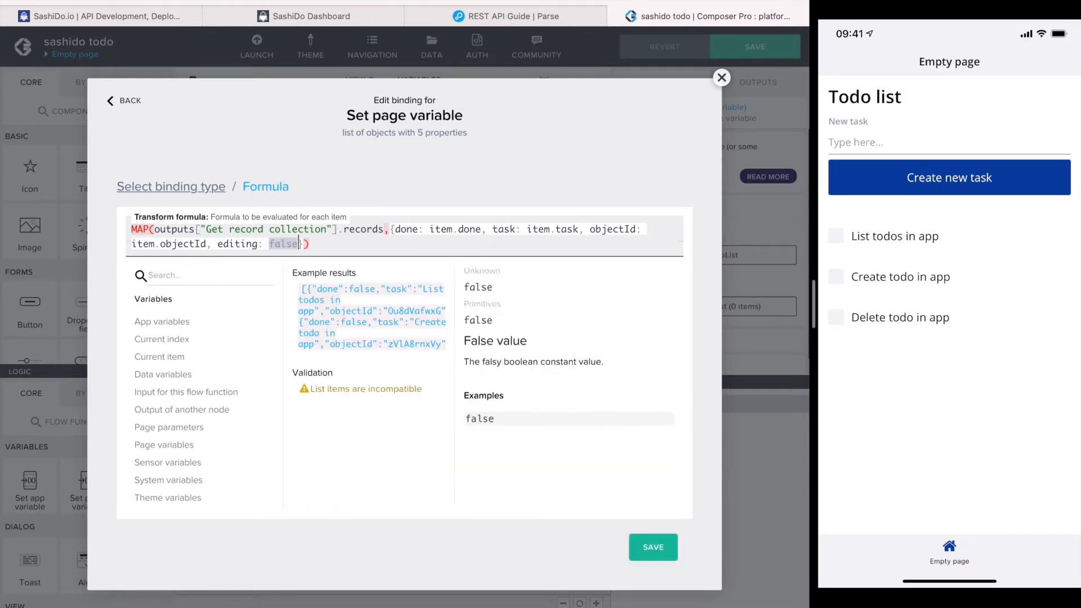
click(339, 246)
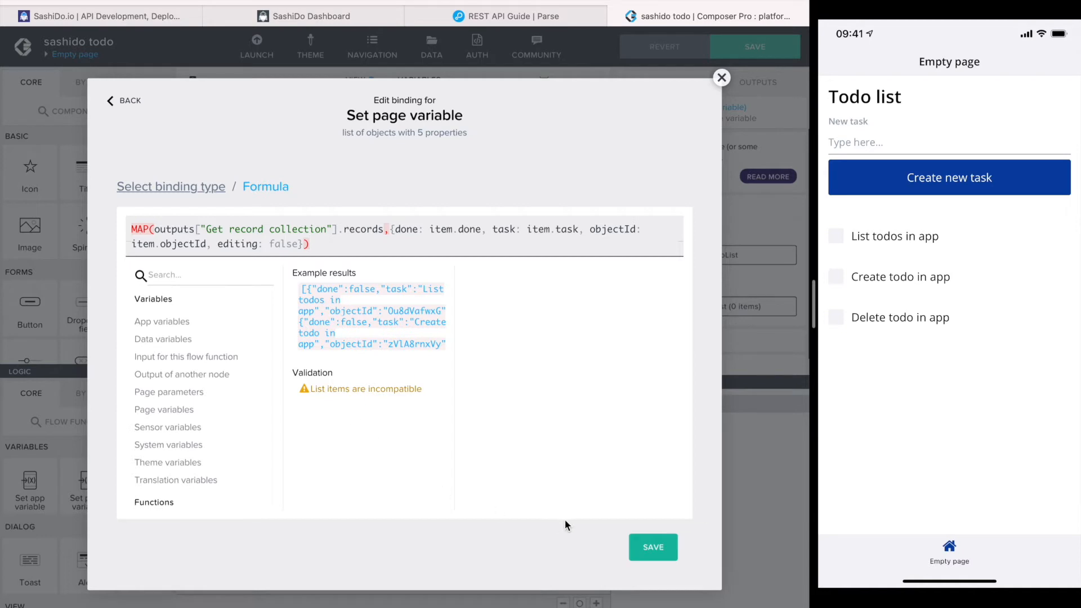
click(653, 547)
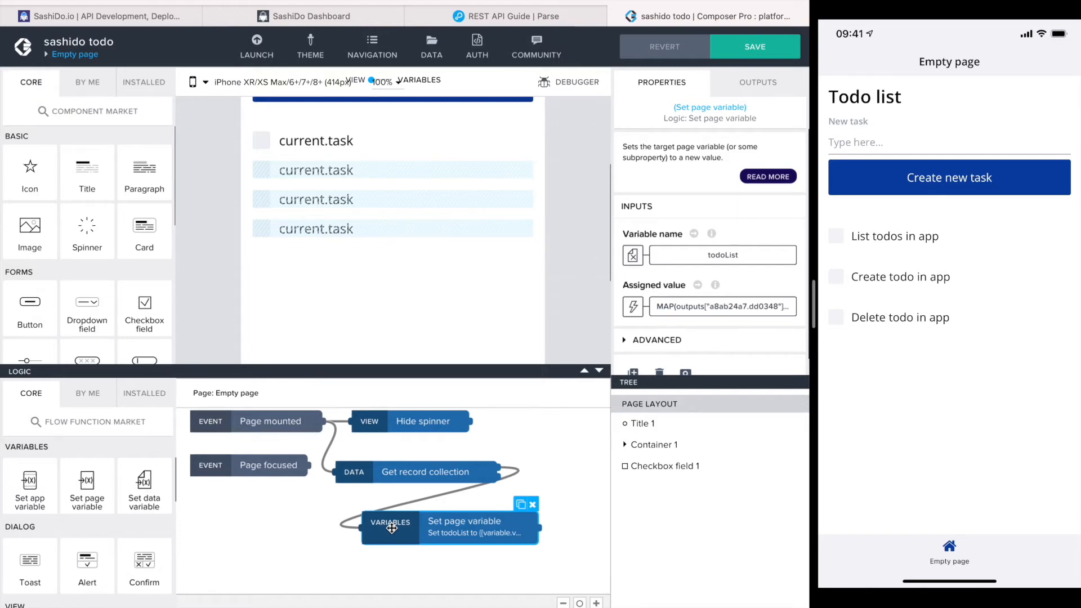
- Remove the connection from Page mounted to Get record collection, and combine that node and Set page variable into a new flow function
click(332, 443)
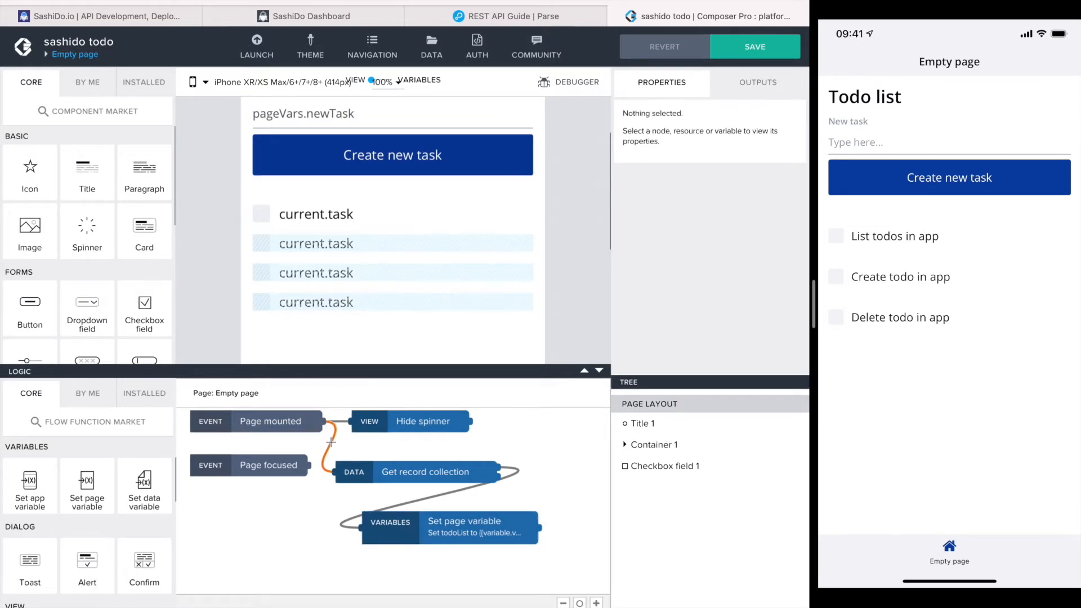
key(Delete)
click(357, 476)
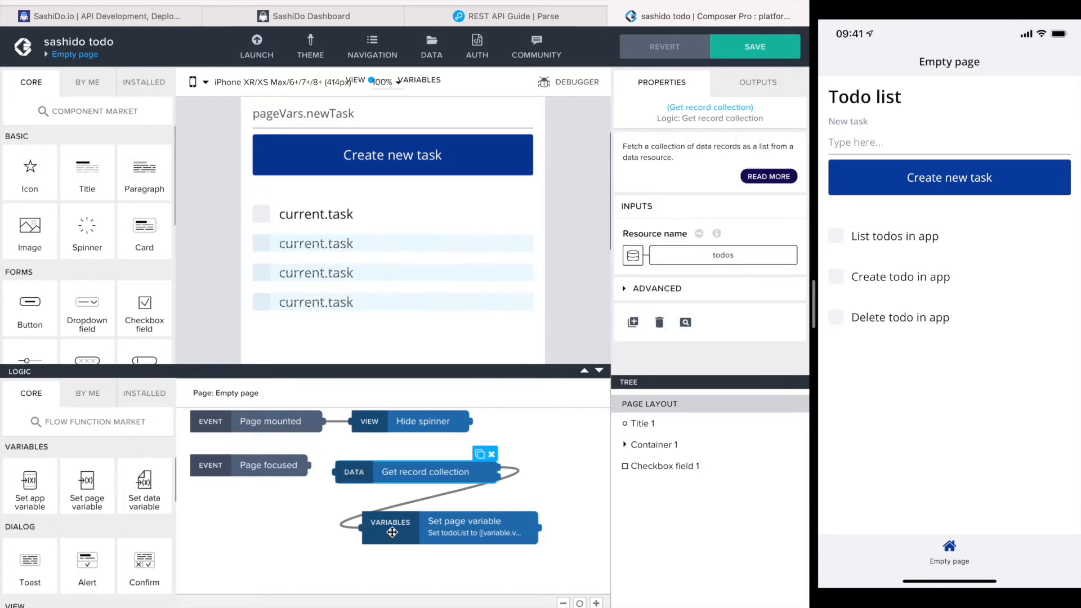
click(392, 532)
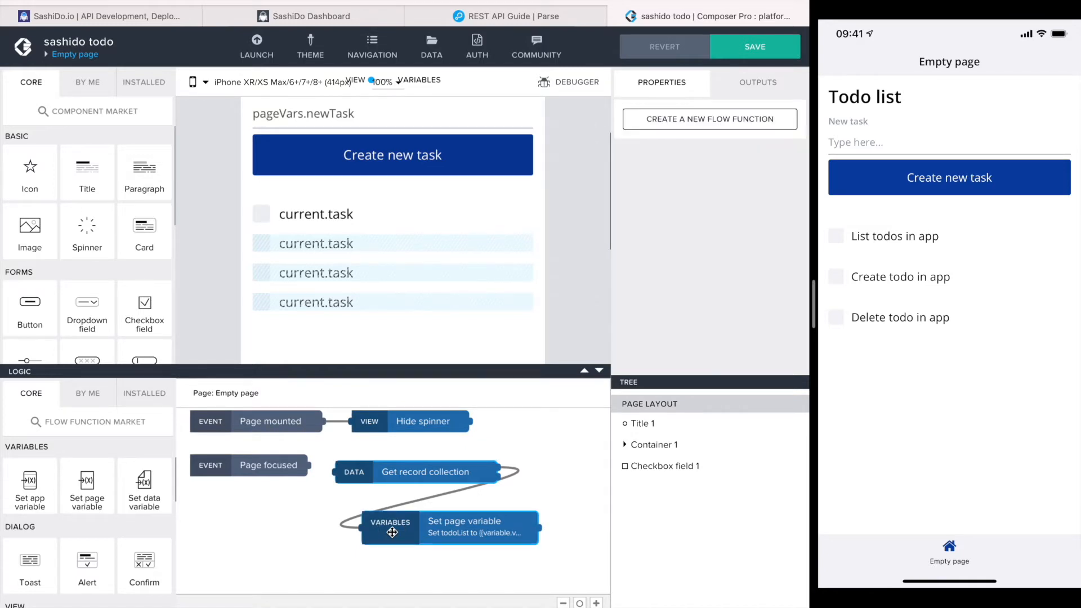
click(677, 120)
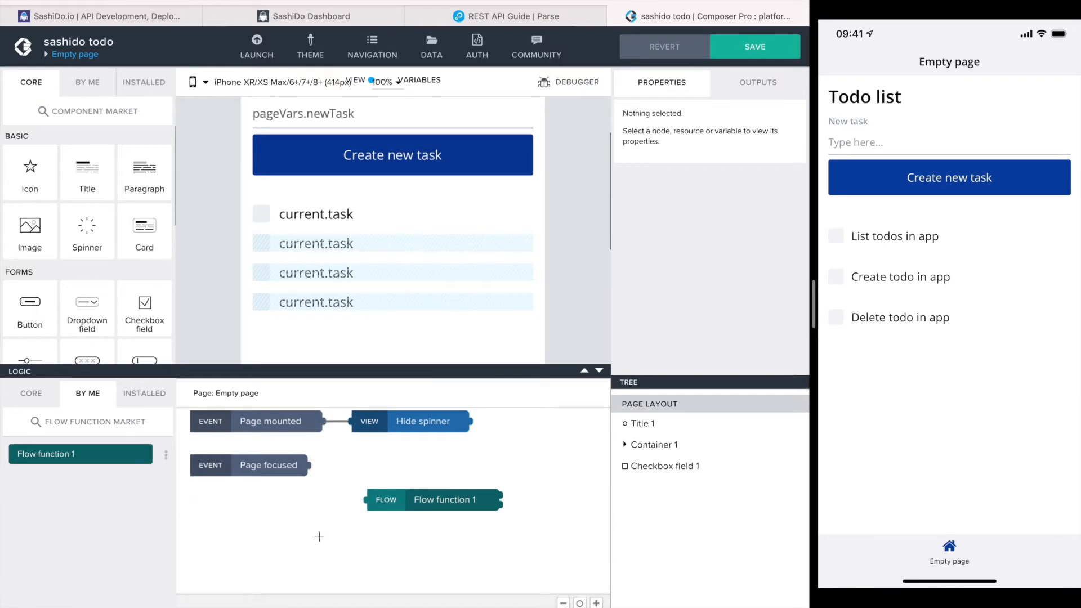
- Connect the Page mounted event to the new flow function and open the function in isolation mode
drag(324, 421, 366, 497)
drag(324, 421, 367, 474)
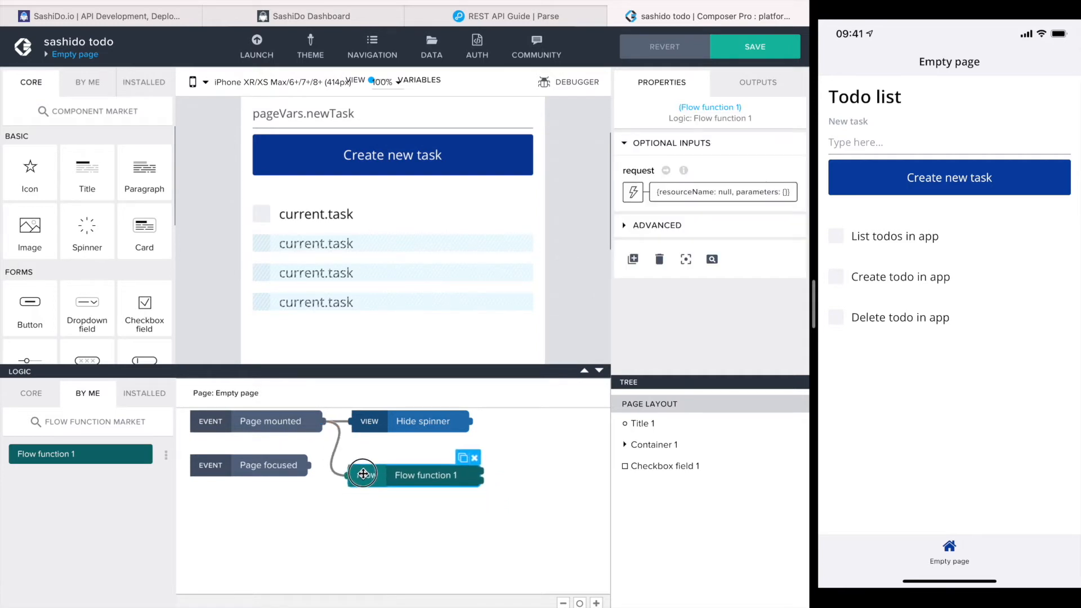
double_click(367, 475)
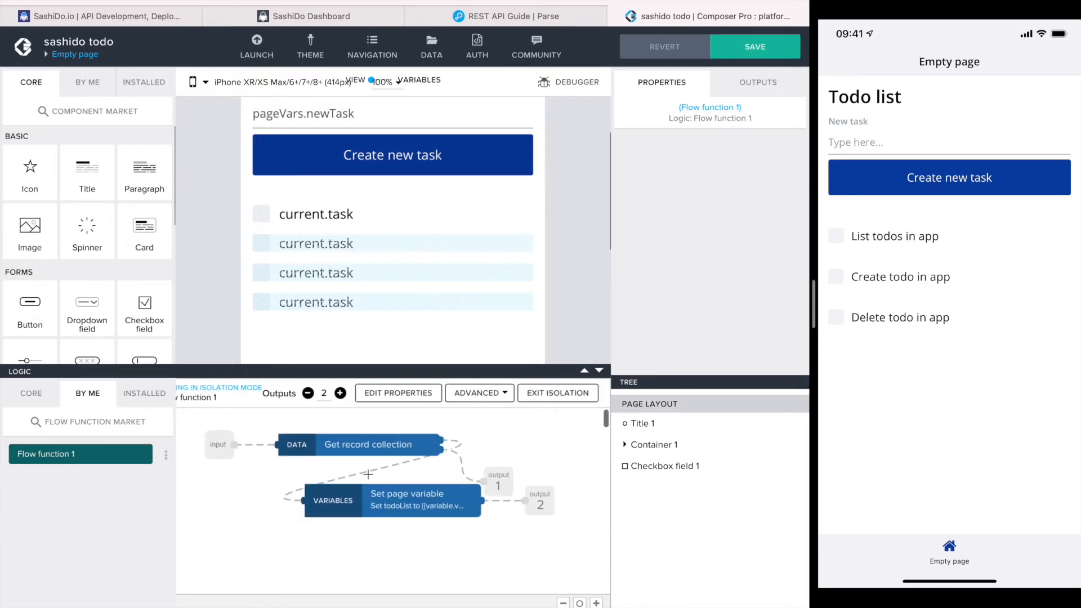
- Bind the Get record collection resource name to the todos data resource inside Flow function 1
click(295, 444)
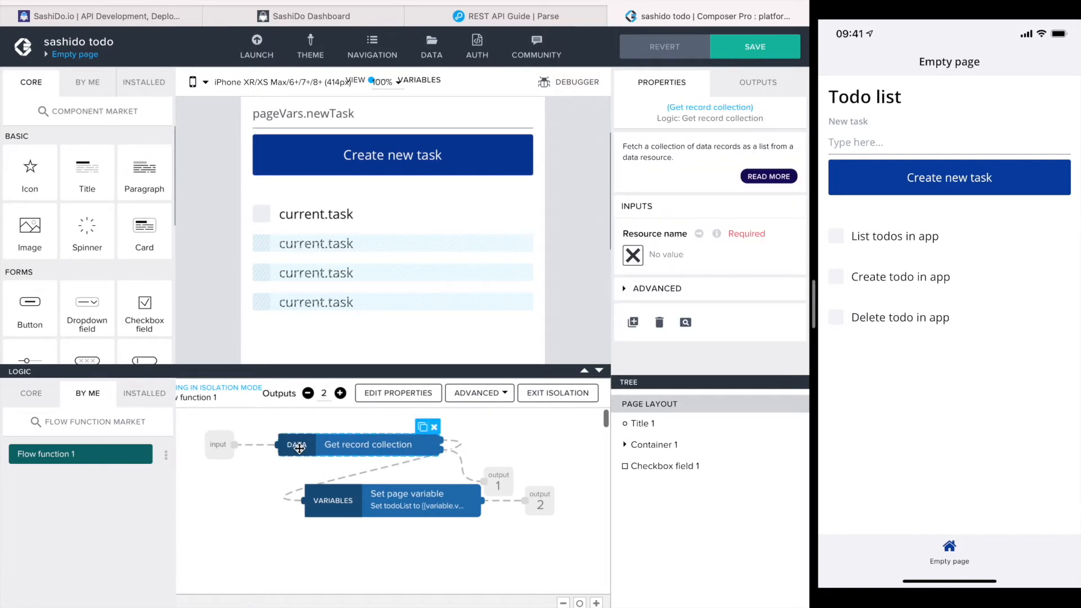
click(634, 255)
click(175, 293)
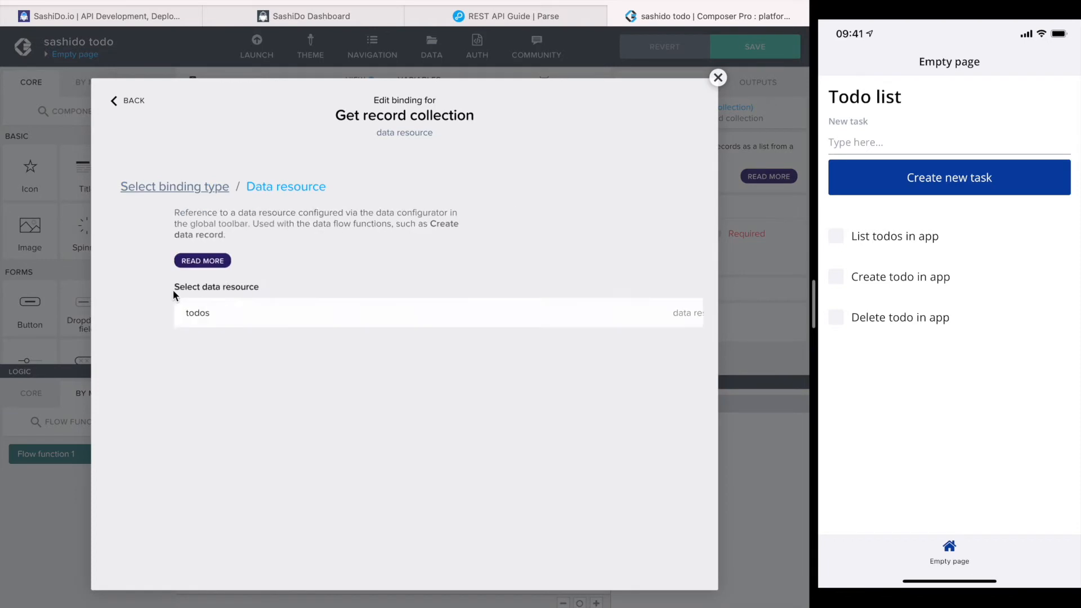
click(192, 311)
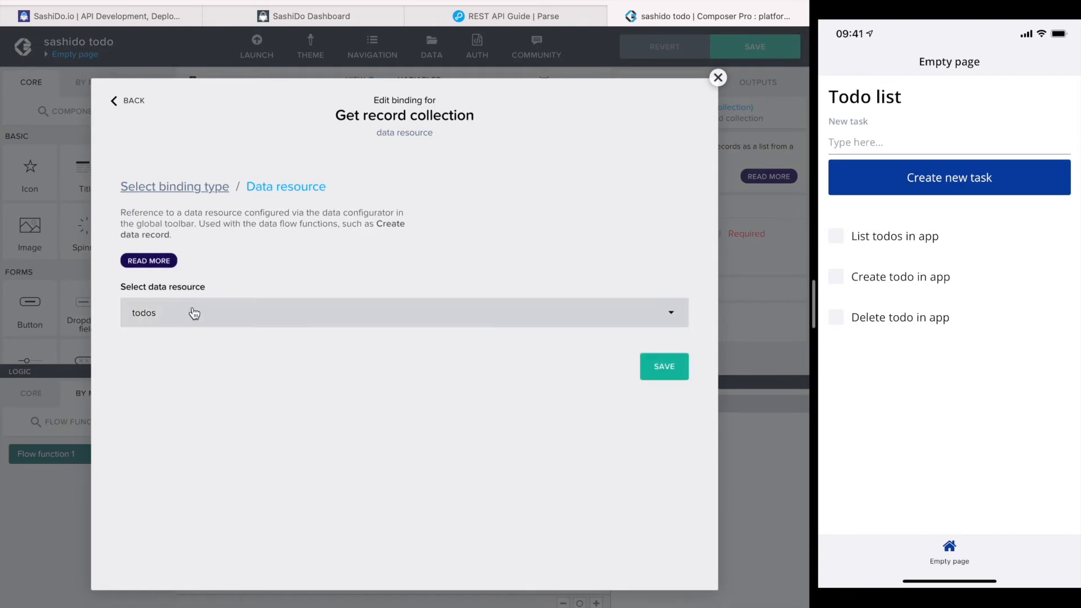
click(675, 379)
click(309, 485)
- Rearrange the Create record and Set page variable nodes in the Create new task button's logic to make room for another node
click(377, 156)
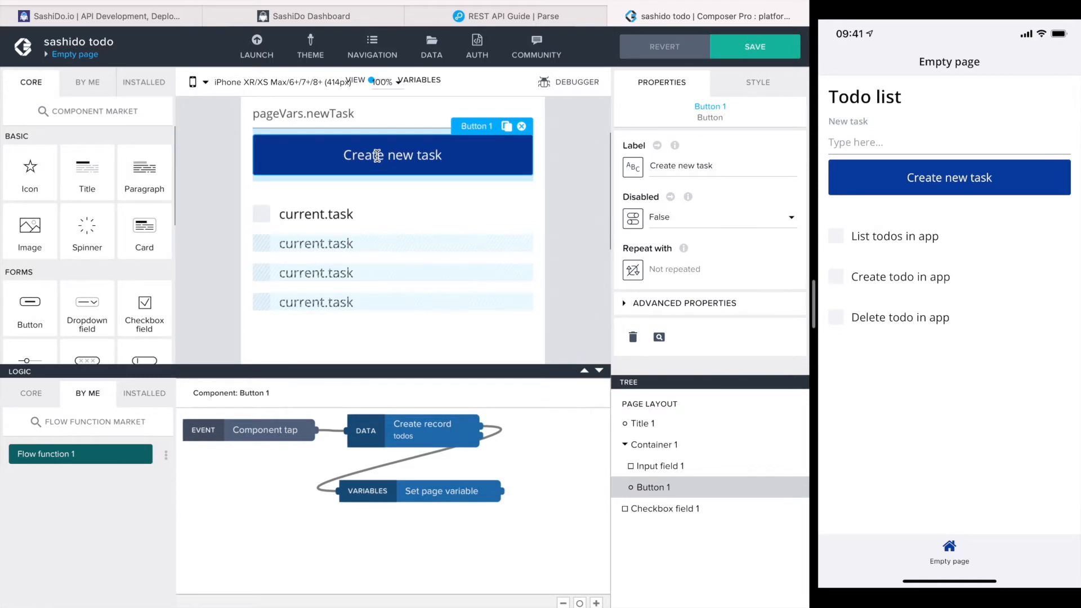
drag(367, 433, 265, 494)
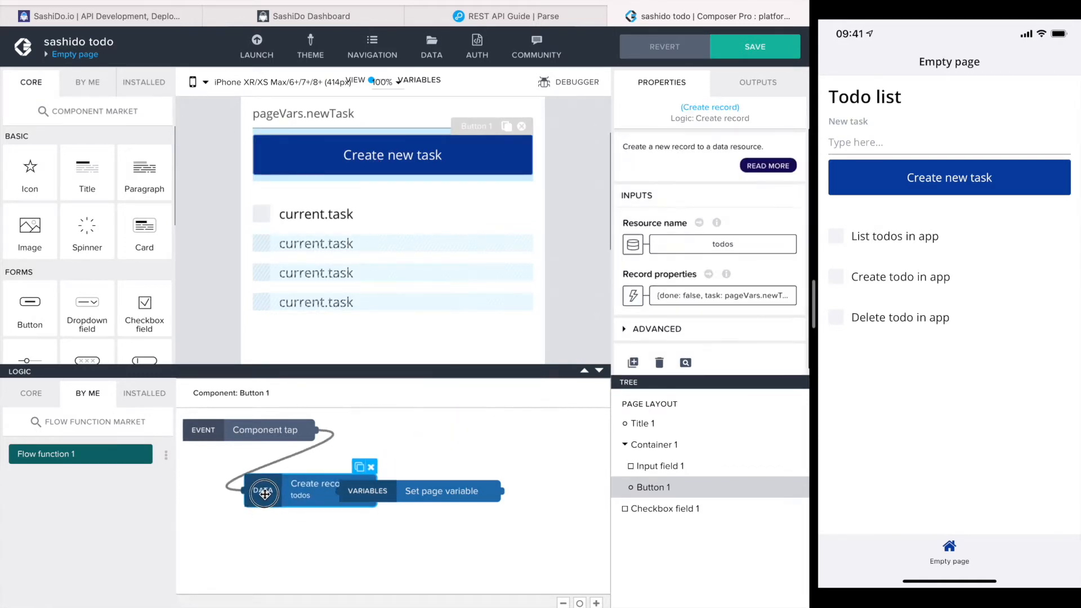
drag(379, 494, 446, 487)
drag(269, 497, 251, 492)
drag(432, 489, 422, 481)
- Add Flow function 1 below Set page variable and connect Create record's upper output to it
click(71, 453)
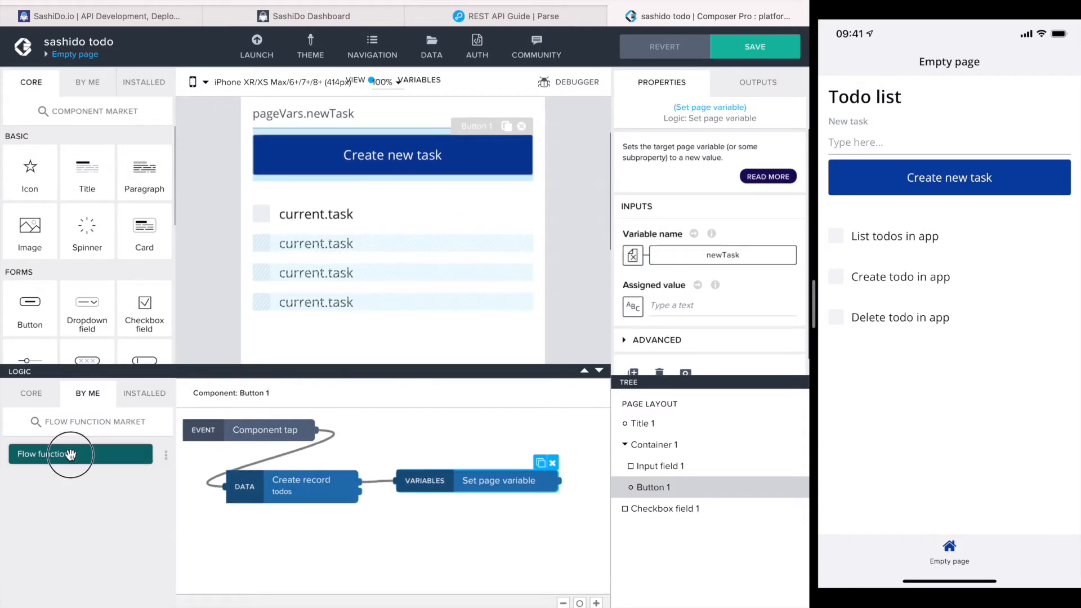
drag(70, 453, 486, 533)
drag(360, 482, 407, 526)
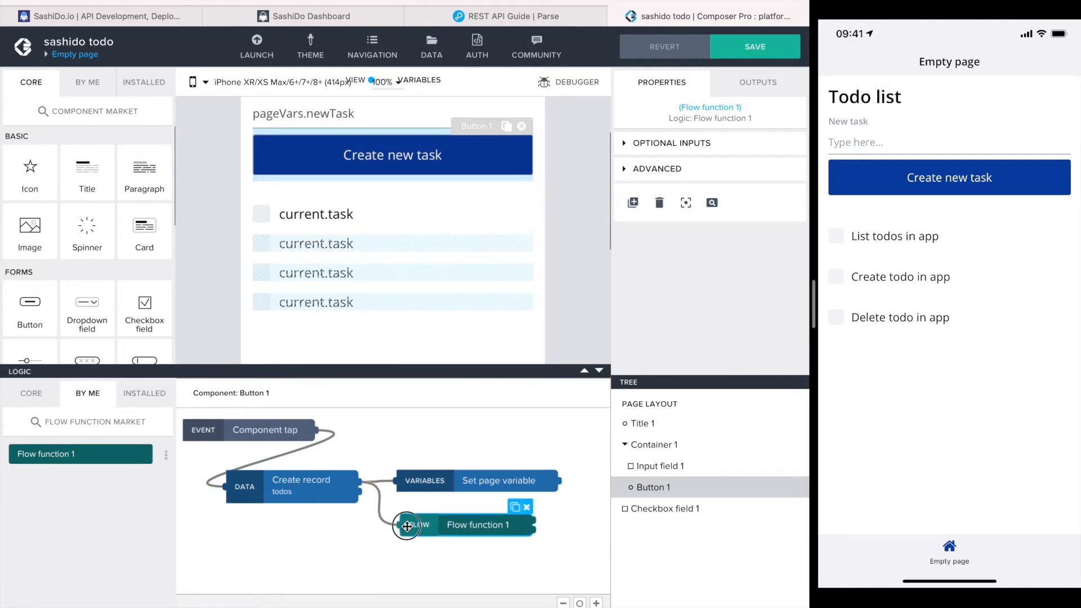
- In the button's Flow function 1 instance, set Get record collection's resource to todos, check Set page variable's inputs, and exit isolation
double_click(407, 526)
click(293, 447)
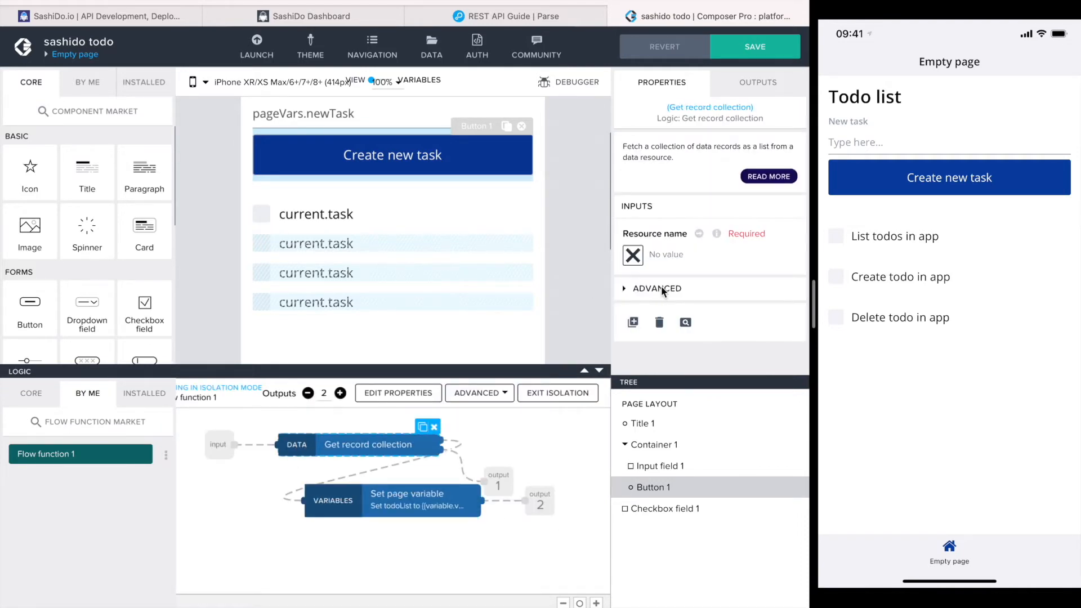
click(633, 254)
click(220, 279)
click(660, 366)
click(324, 506)
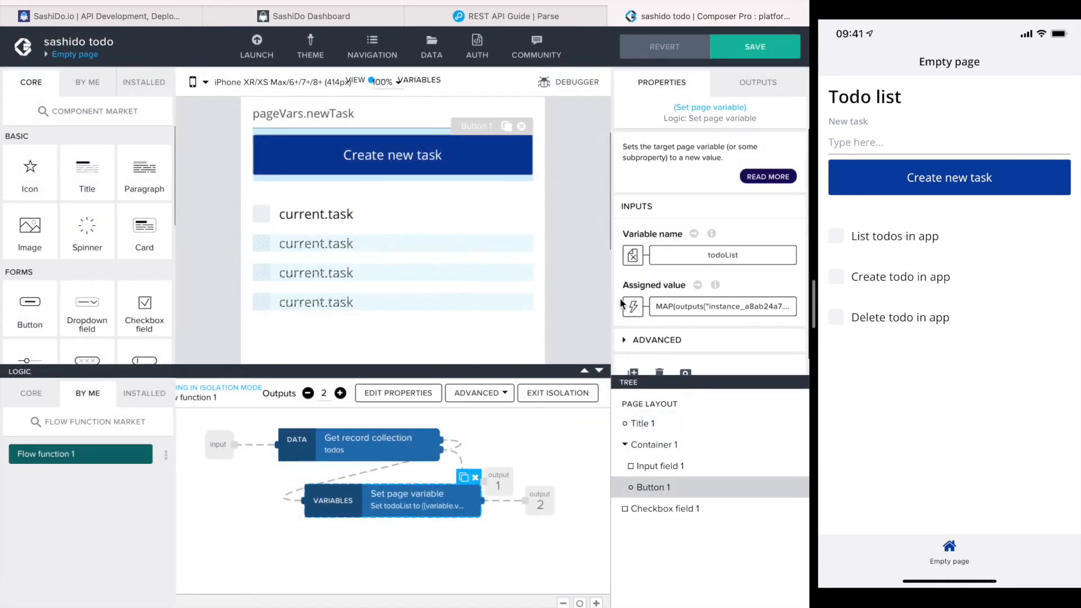
click(565, 396)
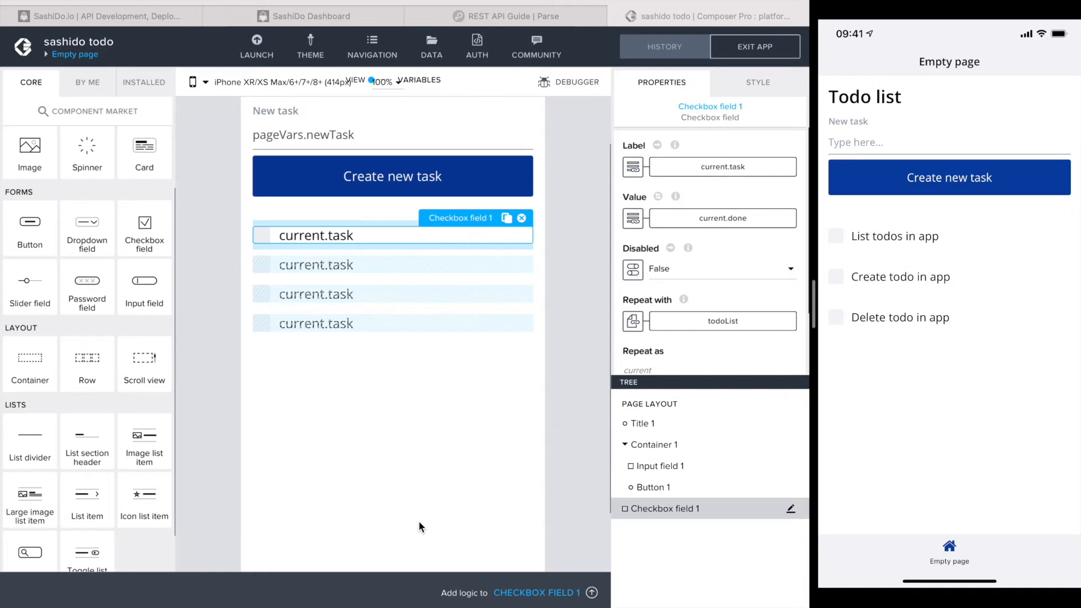
- Convert Checkbox field 1 to a regular container and set its layout to horizontal
double_click(378, 235)
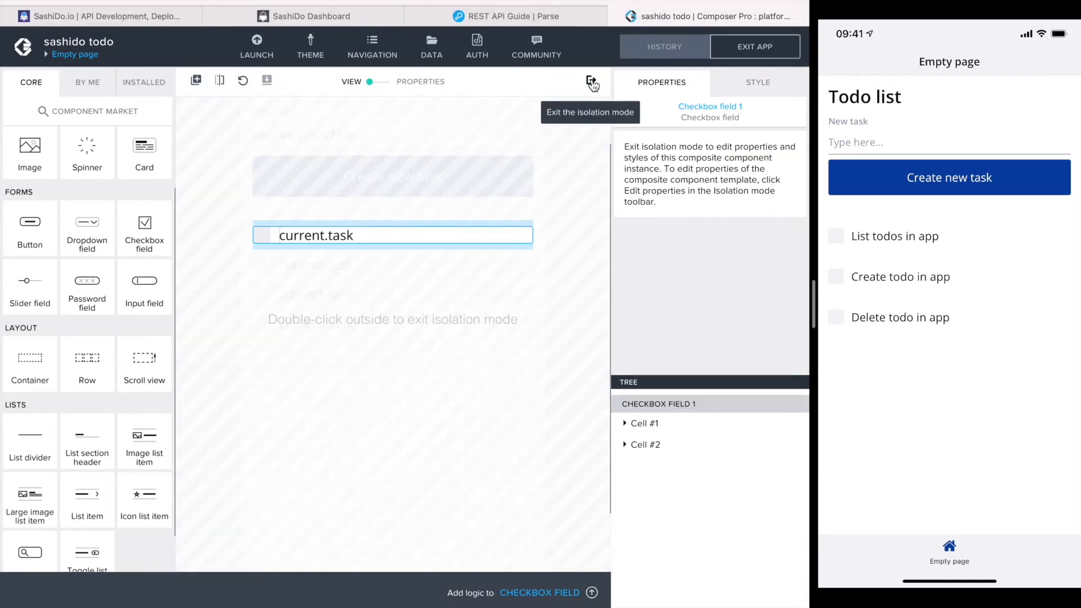
click(221, 84)
click(541, 354)
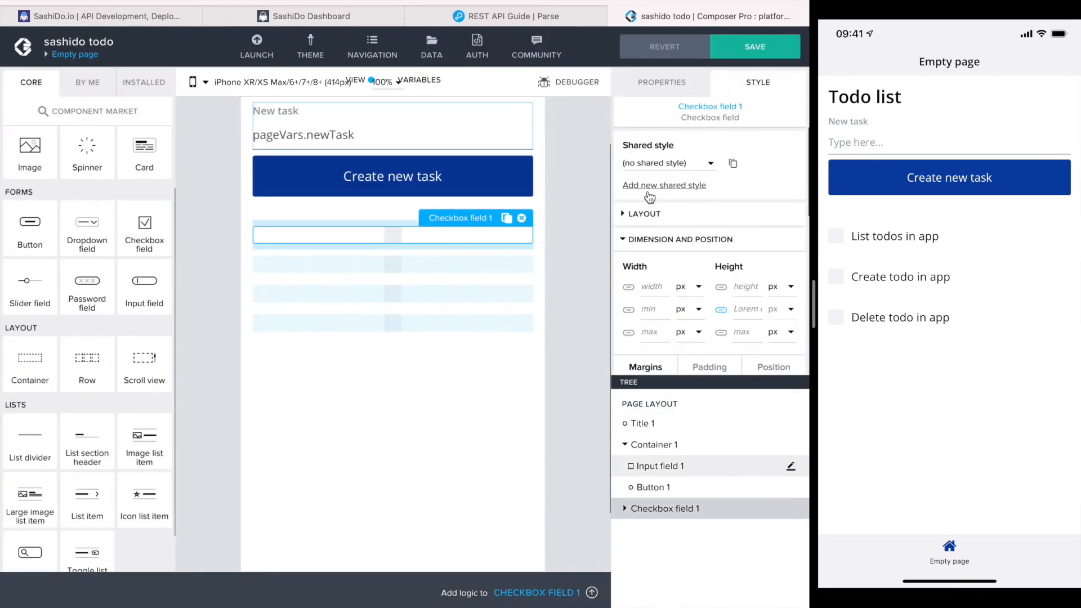
click(639, 214)
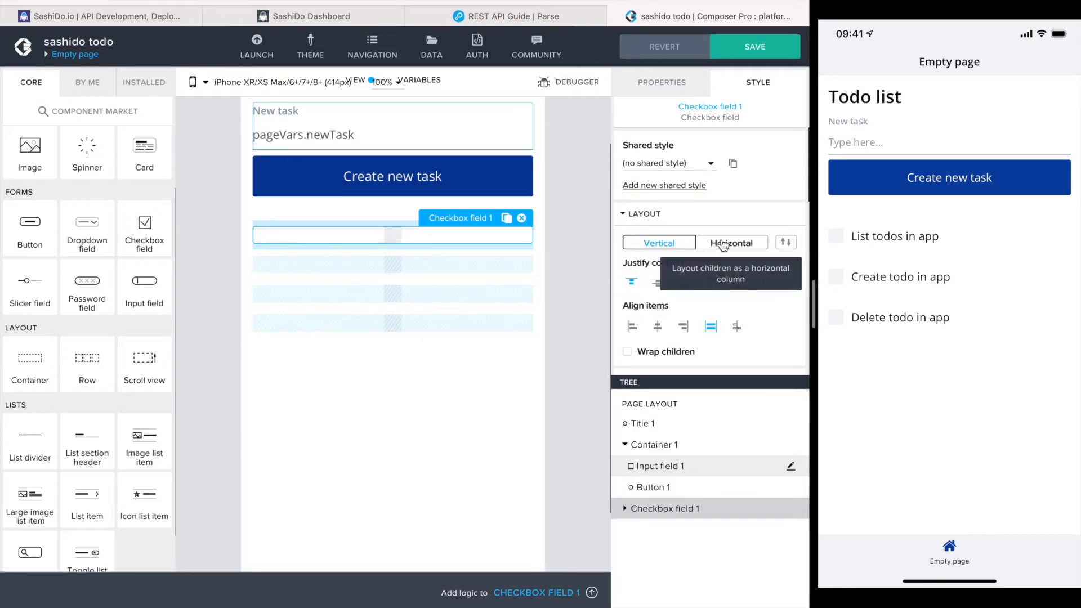
click(724, 244)
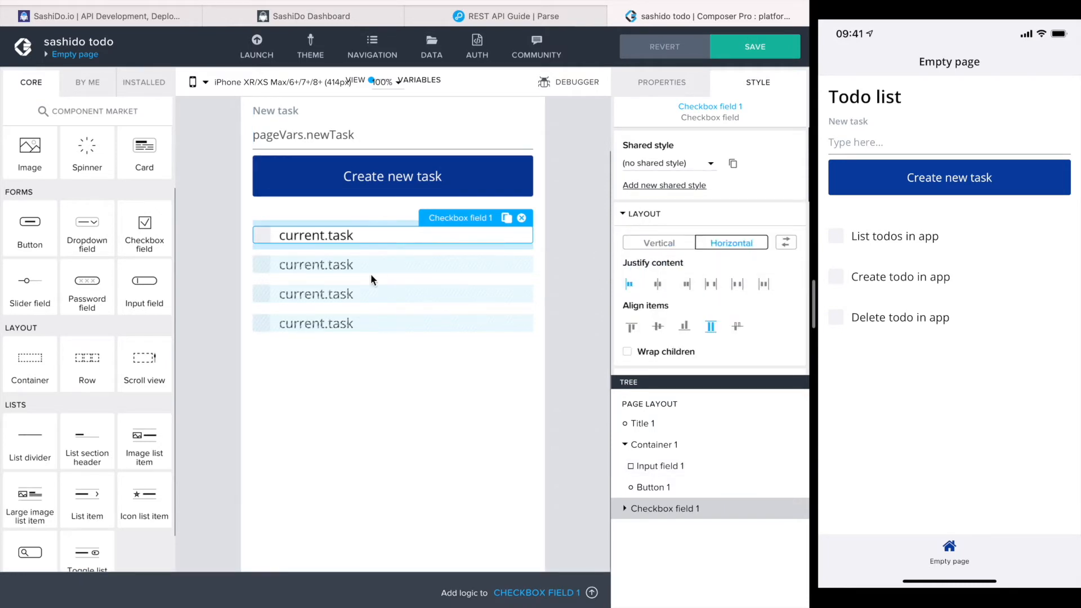
- Replace the current.task label in the checkbox row's Cell #2 with an input field
click(313, 236)
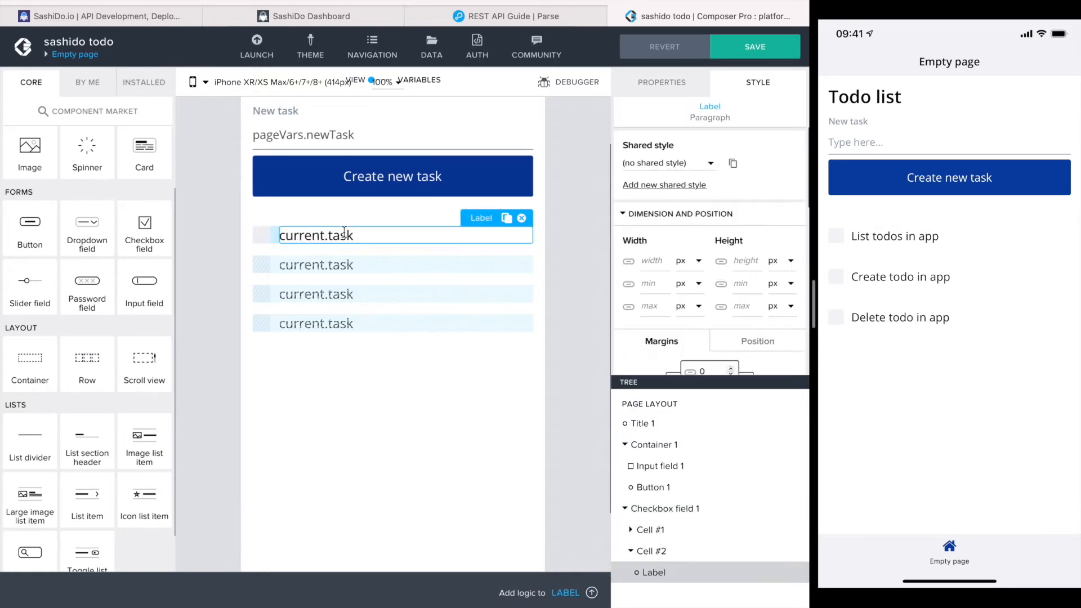
click(521, 223)
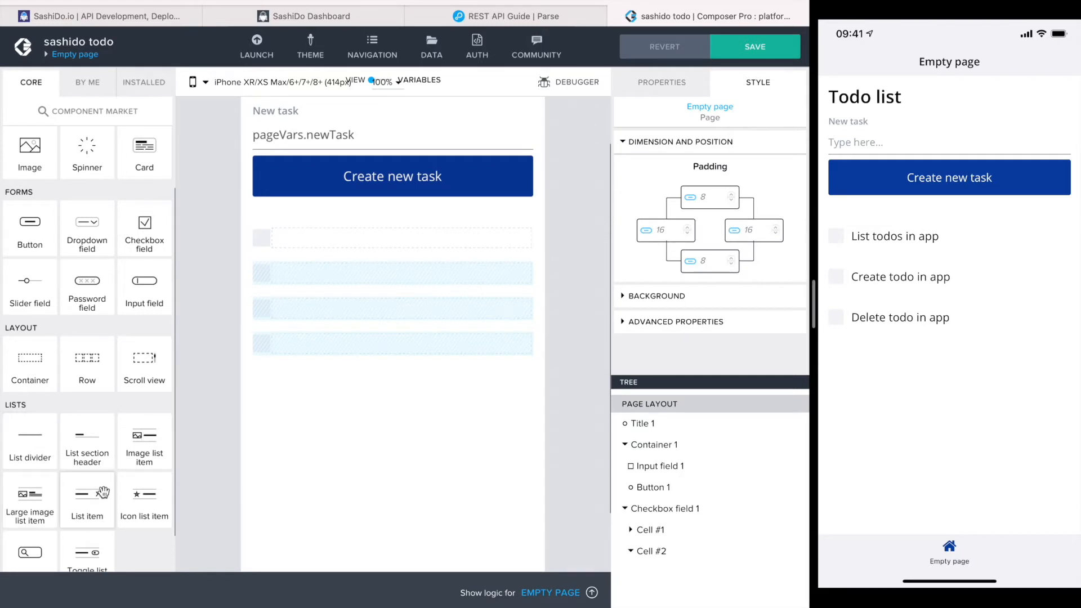
drag(144, 284, 310, 239)
- Add a container below the new input field in Cell #2 and place three icons in it
drag(31, 361, 344, 277)
scroll(29, 164, up, 2)
drag(30, 165, 297, 283)
drag(36, 168, 323, 285)
drag(31, 172, 316, 310)
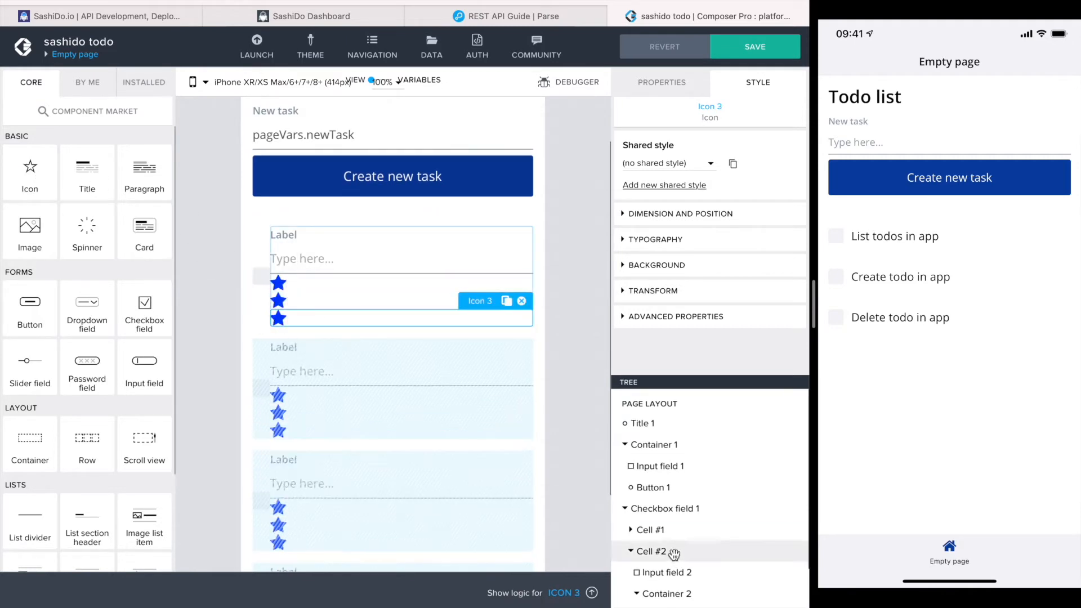
- Set Cell #2 to a horizontal layout with space between its children
click(657, 553)
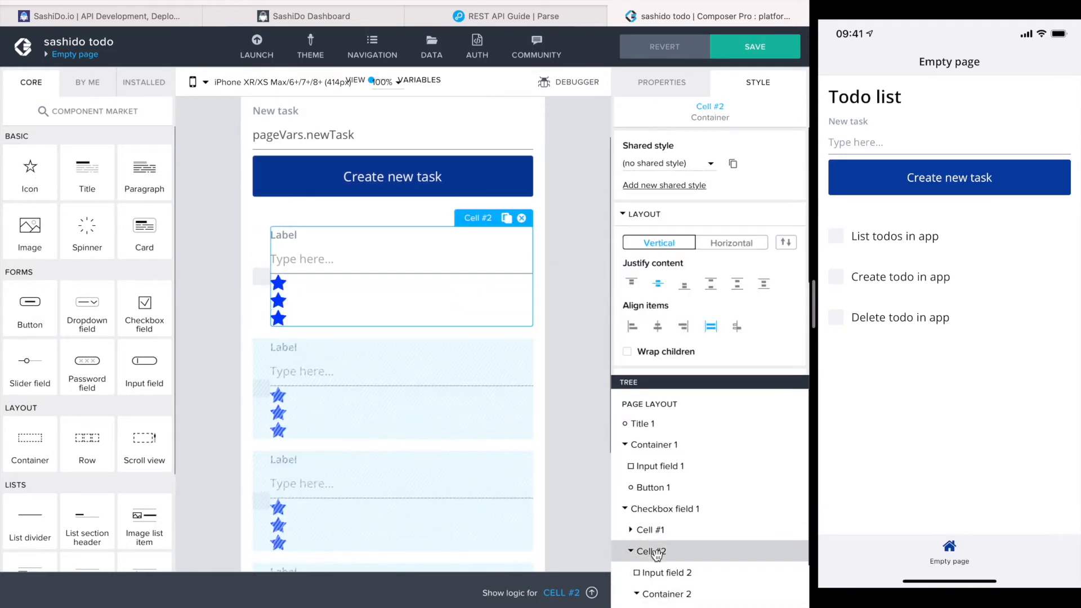
click(731, 243)
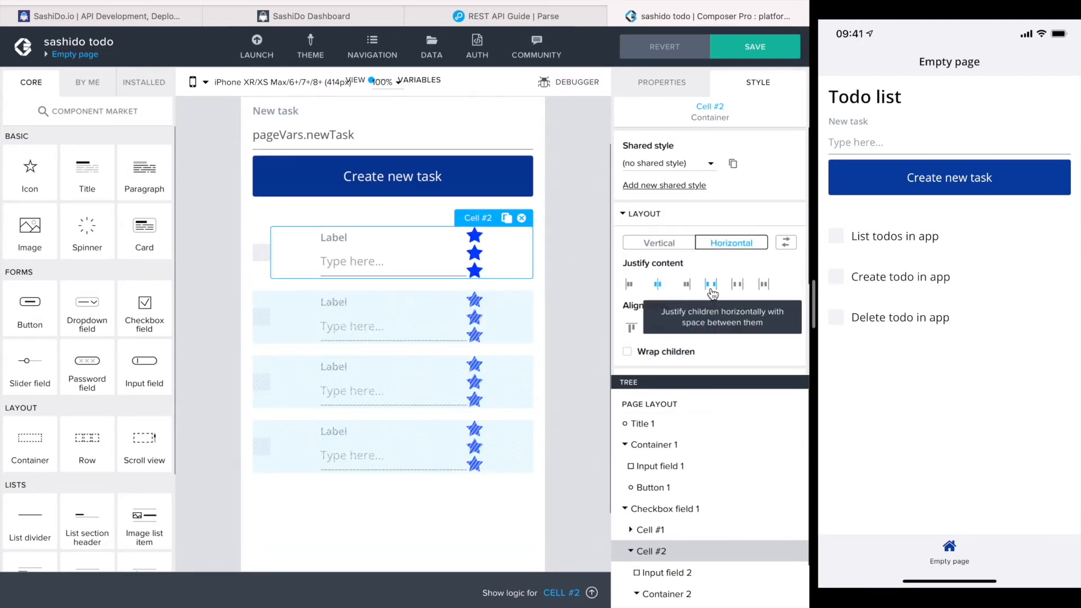
click(712, 293)
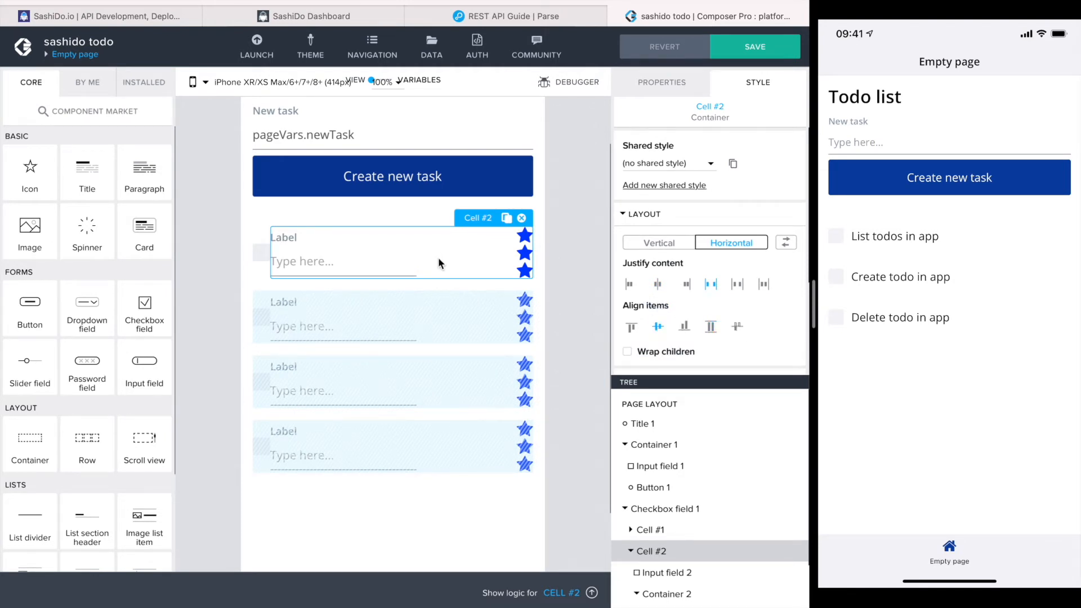
- Convert Input field 2 to a regular container and delete its label
click(350, 244)
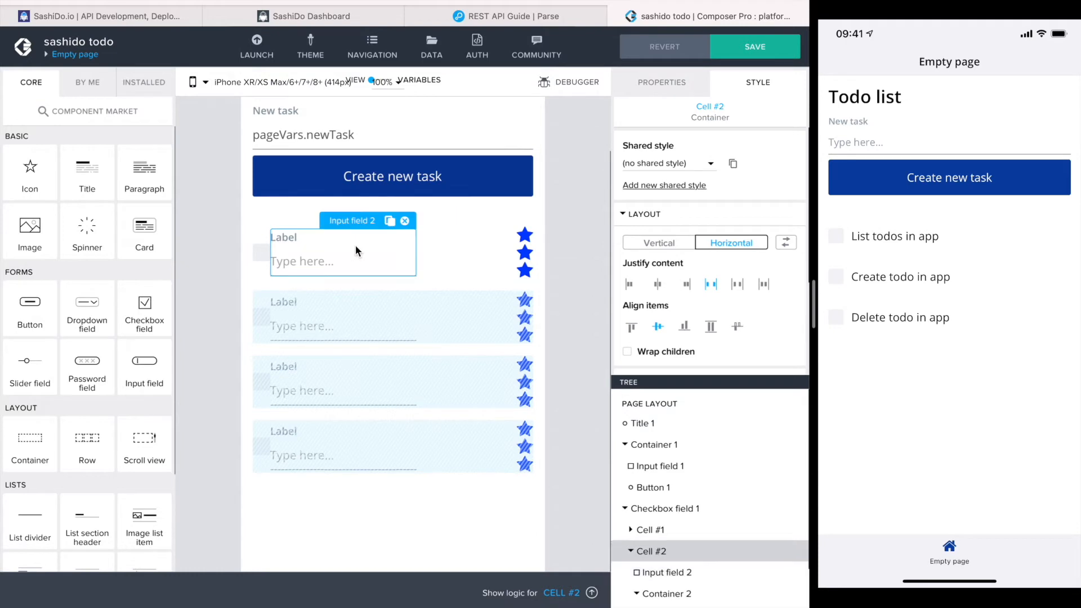
click(790, 573)
click(220, 80)
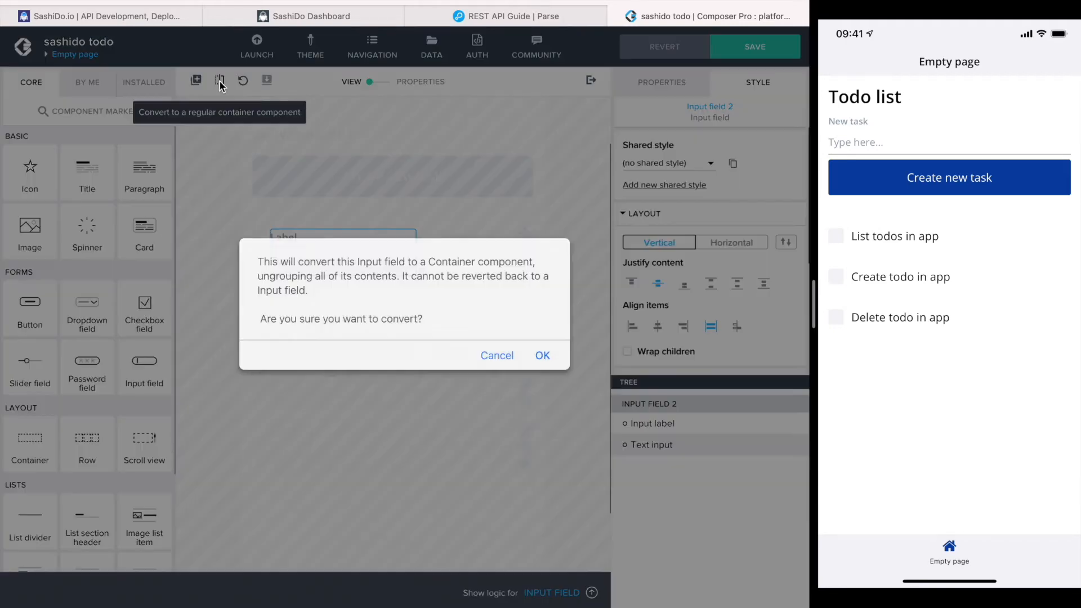
click(541, 357)
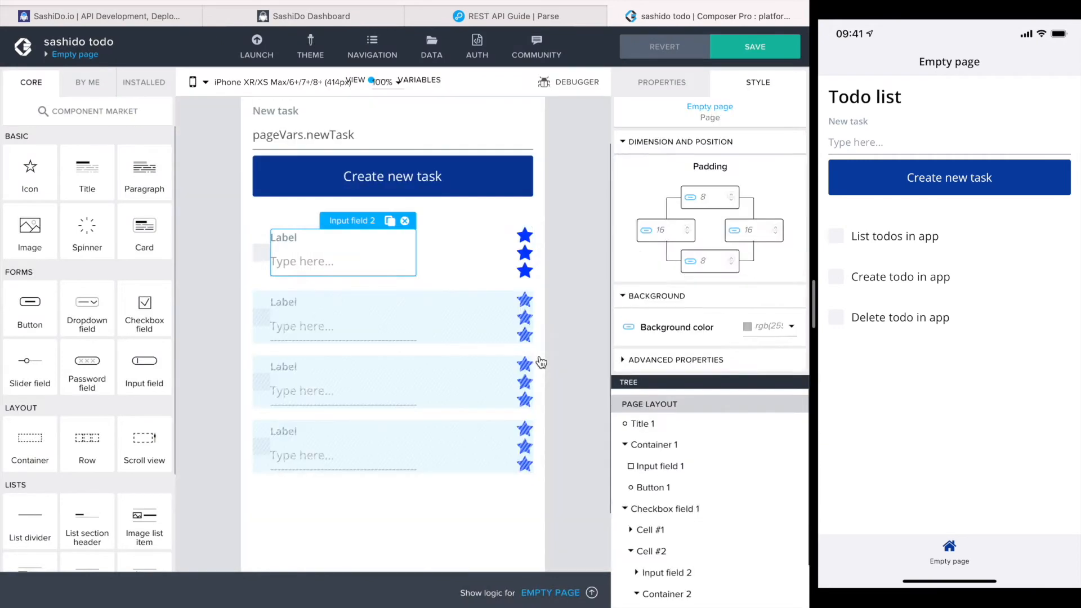
click(373, 237)
click(403, 220)
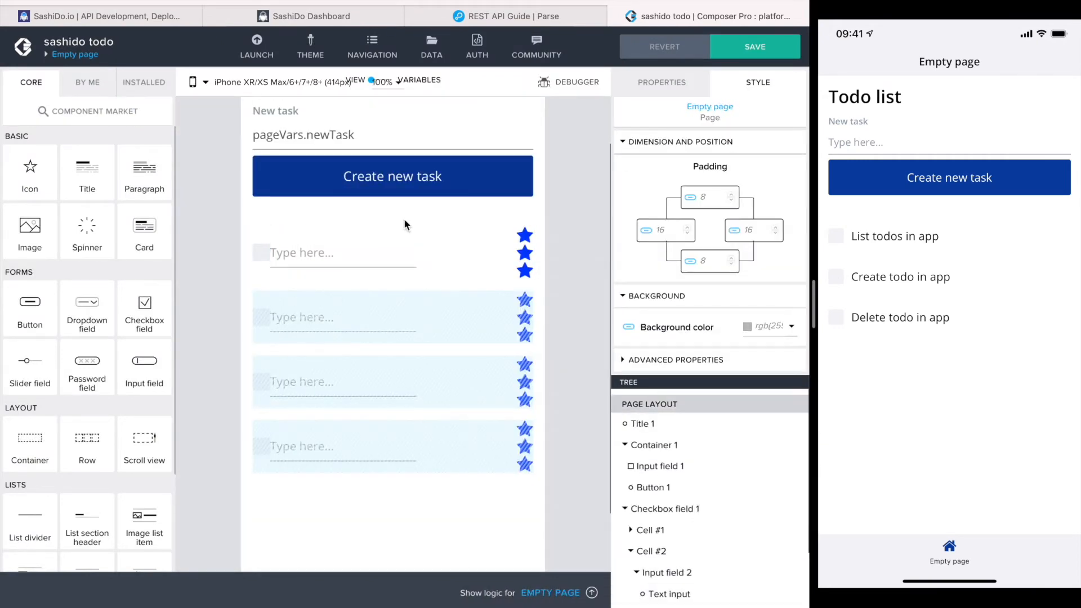
- Set the bottom border width of the text input in Input field 2 to 0
click(330, 257)
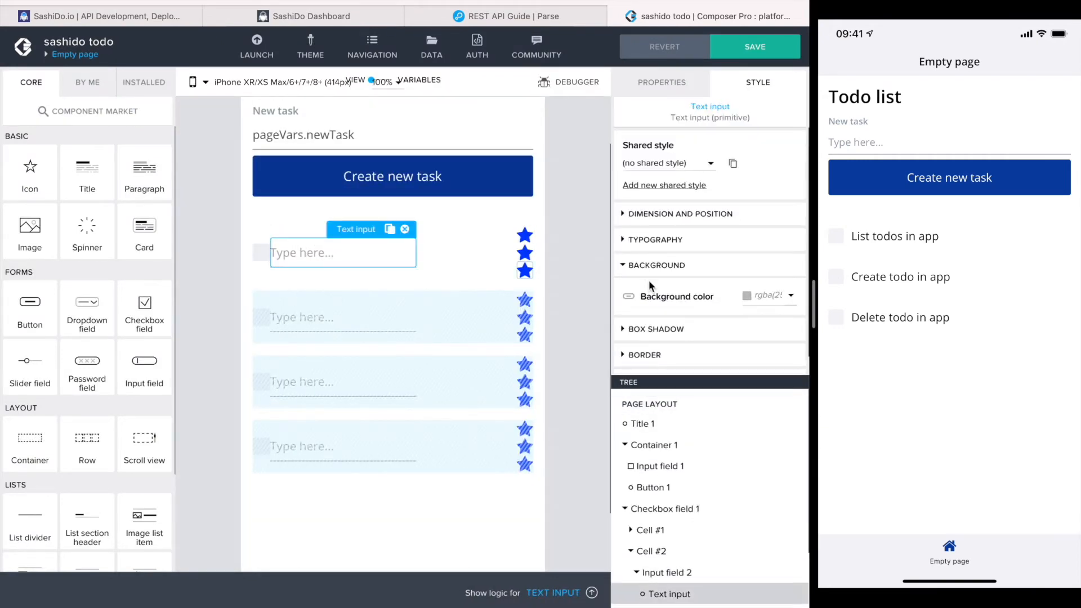
scroll(648, 279, down, 1)
click(660, 336)
scroll(660, 337, down, 5)
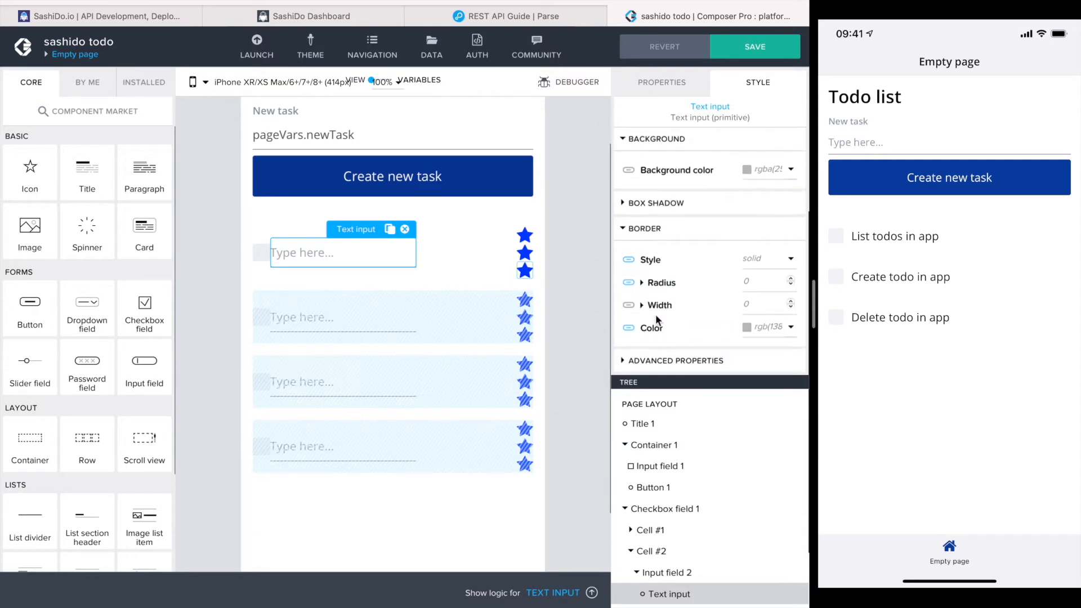
click(642, 302)
scroll(732, 321, down, 1)
click(745, 312)
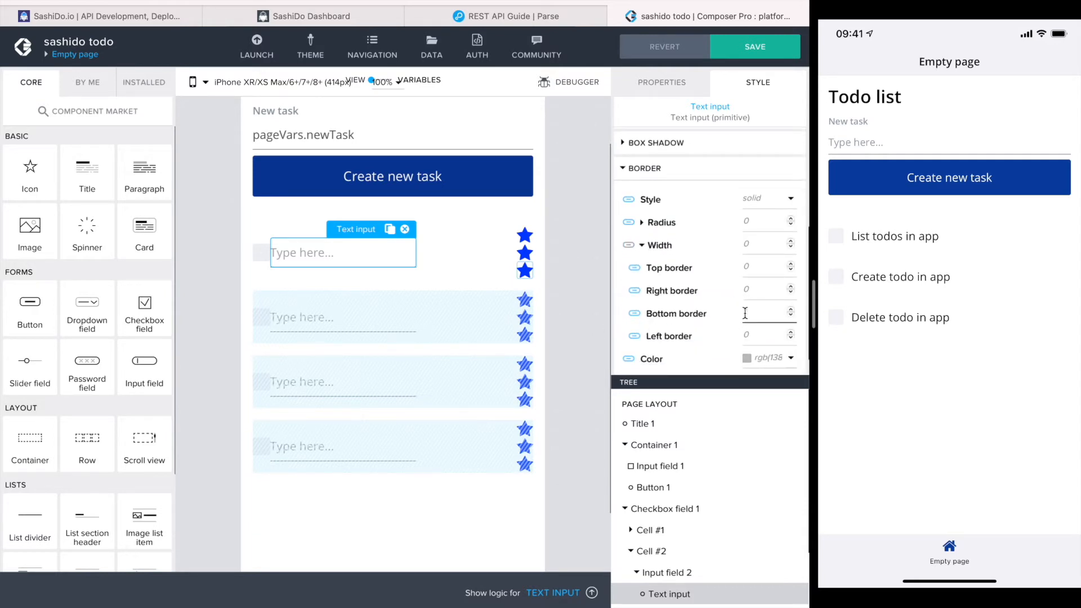
text(0)
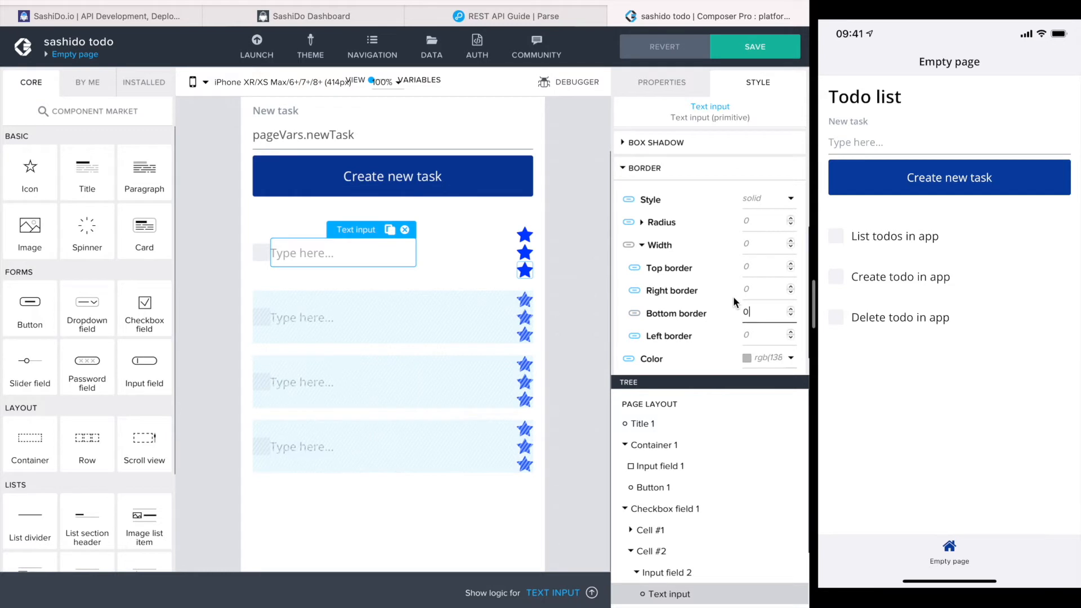
- Set the font size of the text input in Input field 2 to 18
scroll(665, 265, up, 5)
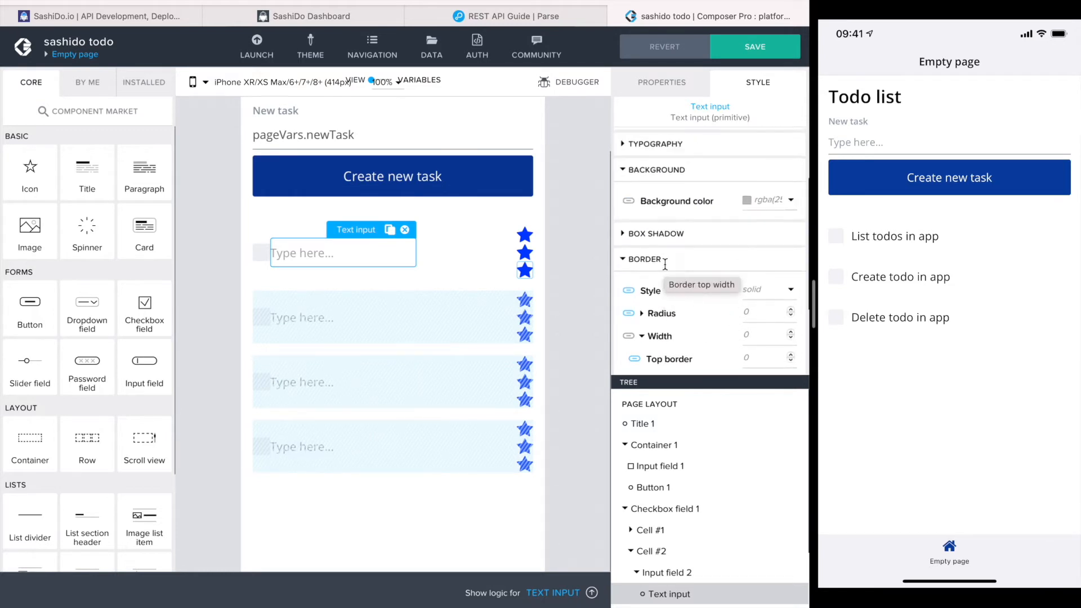
click(624, 227)
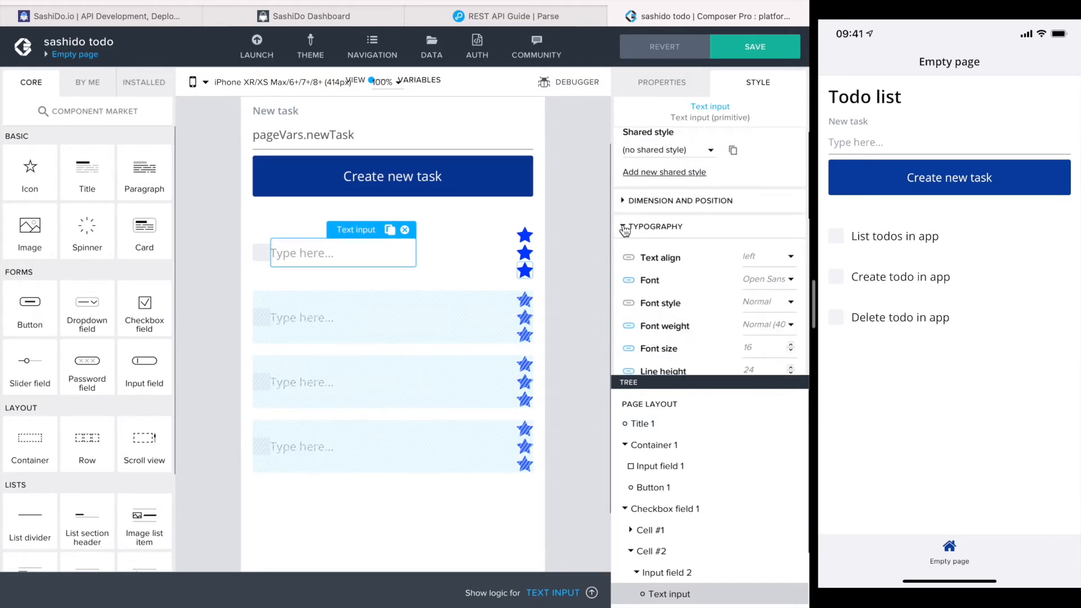
click(752, 344)
text(18)
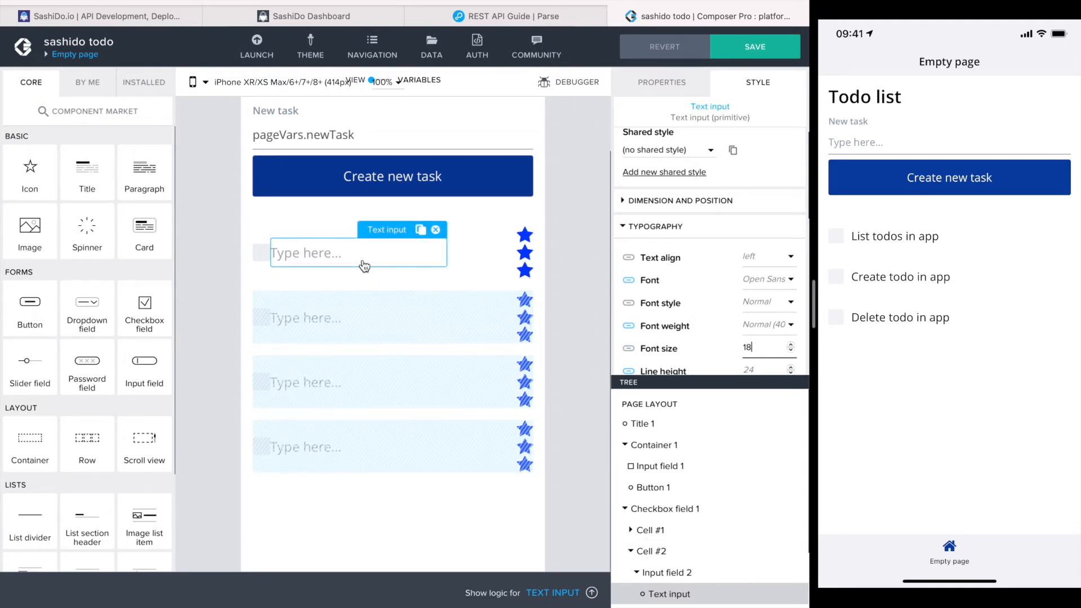
- Bind the row text input's value to the current repeat item's task property with no custom preview value, and save the app
click(661, 82)
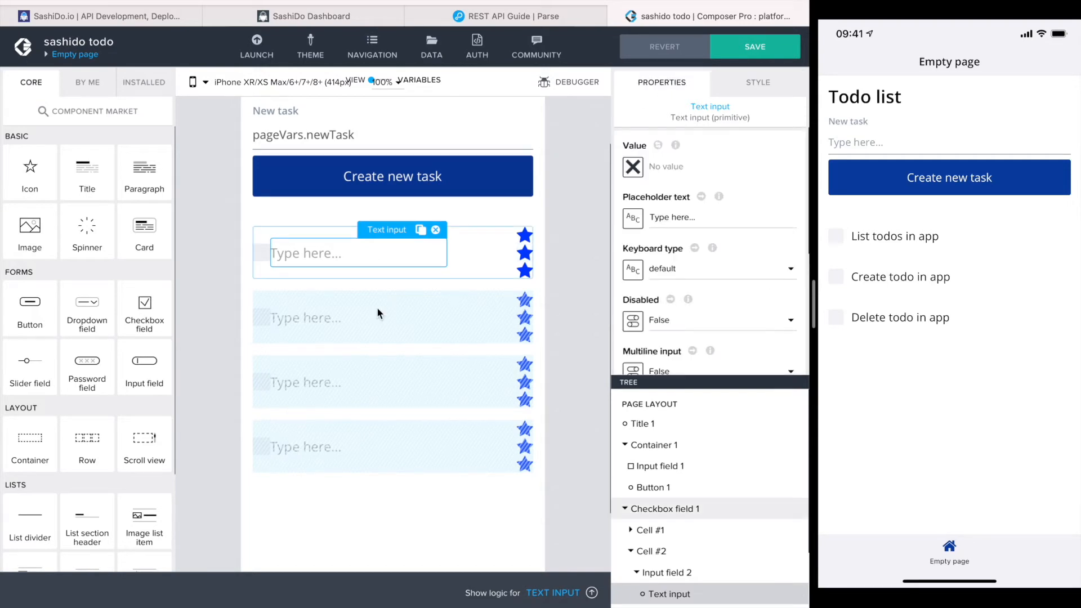
click(633, 167)
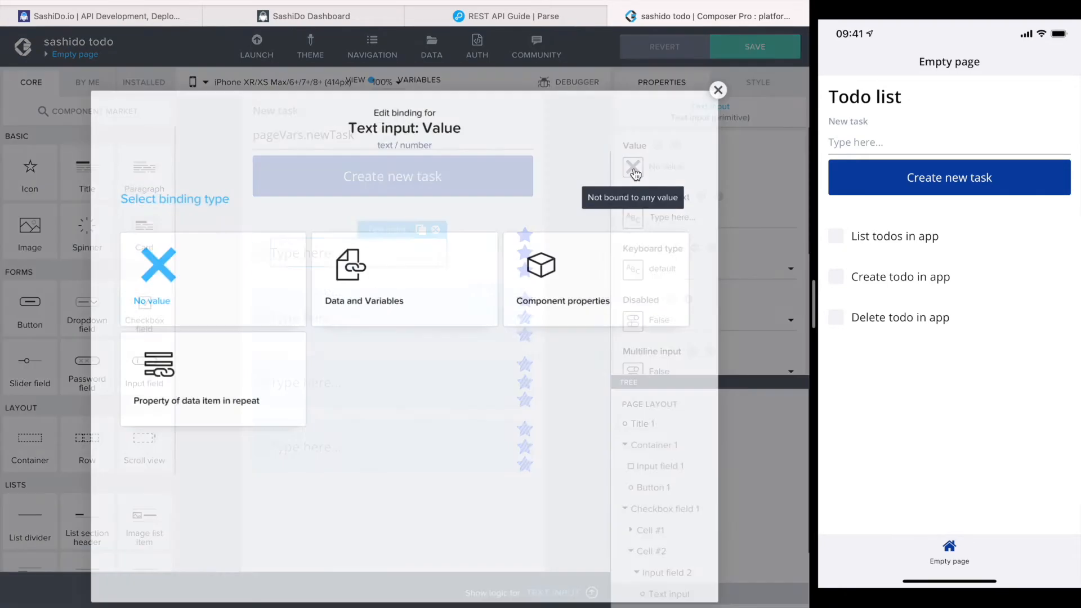
click(184, 364)
click(227, 323)
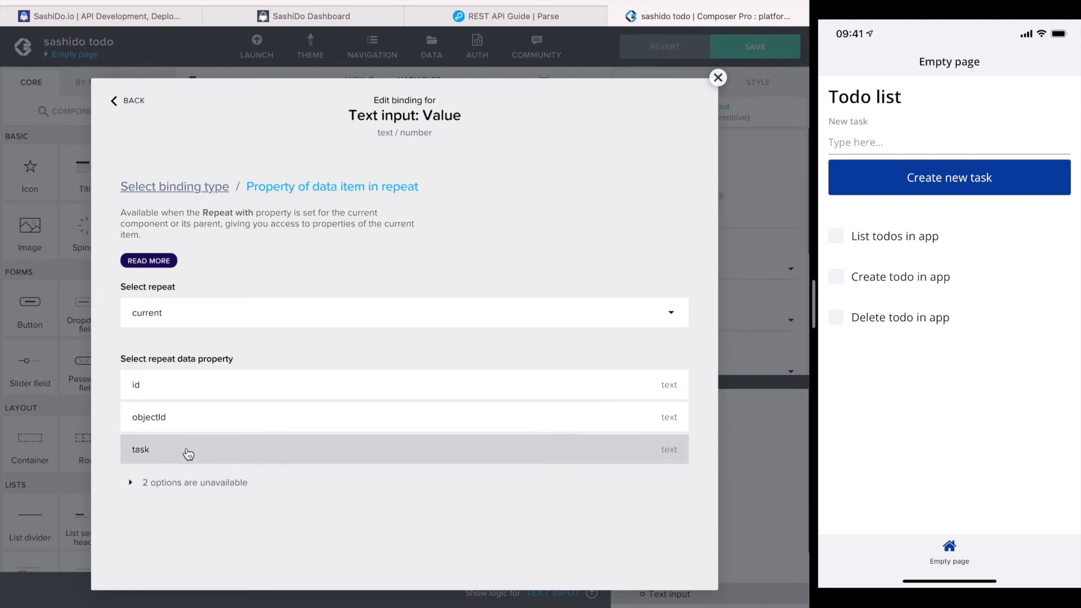
click(186, 448)
triple_click(178, 458)
key(BackSpace)
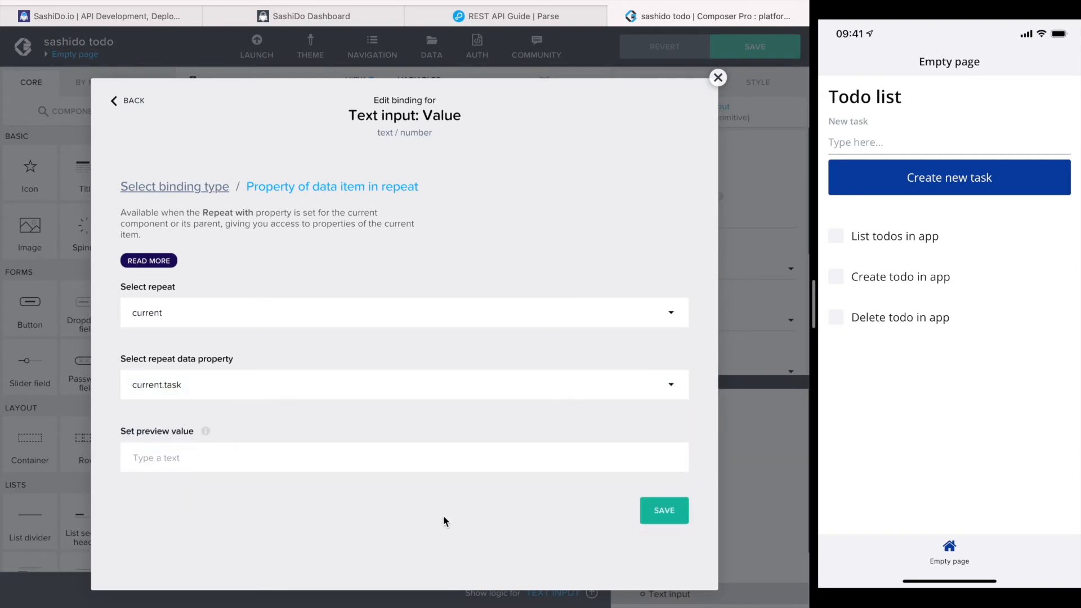
click(660, 512)
click(748, 47)
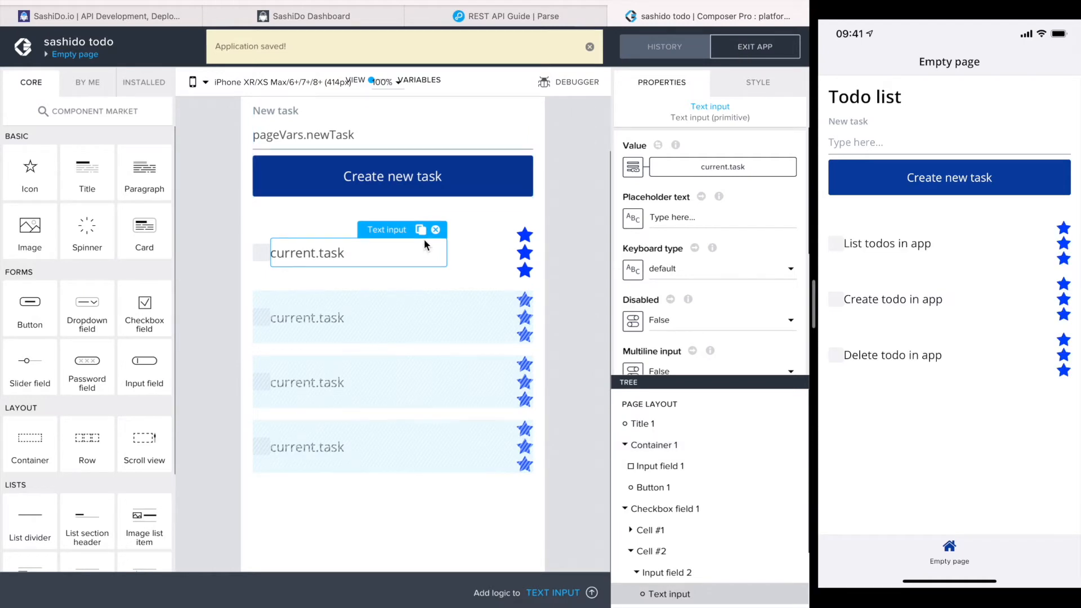
- Set the left padding of Cell #2 to 12
click(653, 553)
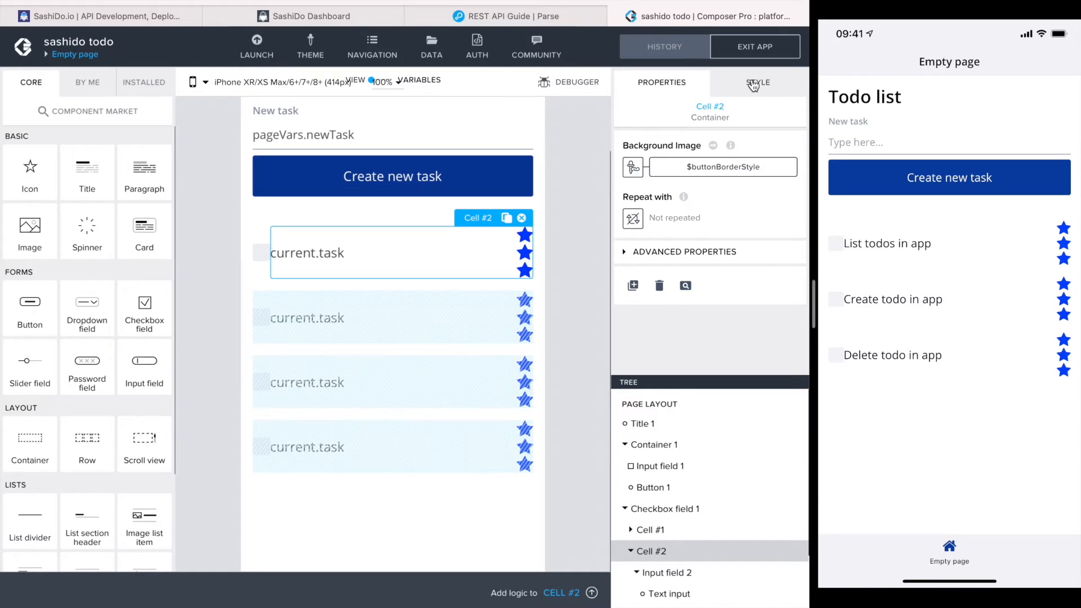
click(754, 85)
scroll(704, 225, down, 5)
click(714, 228)
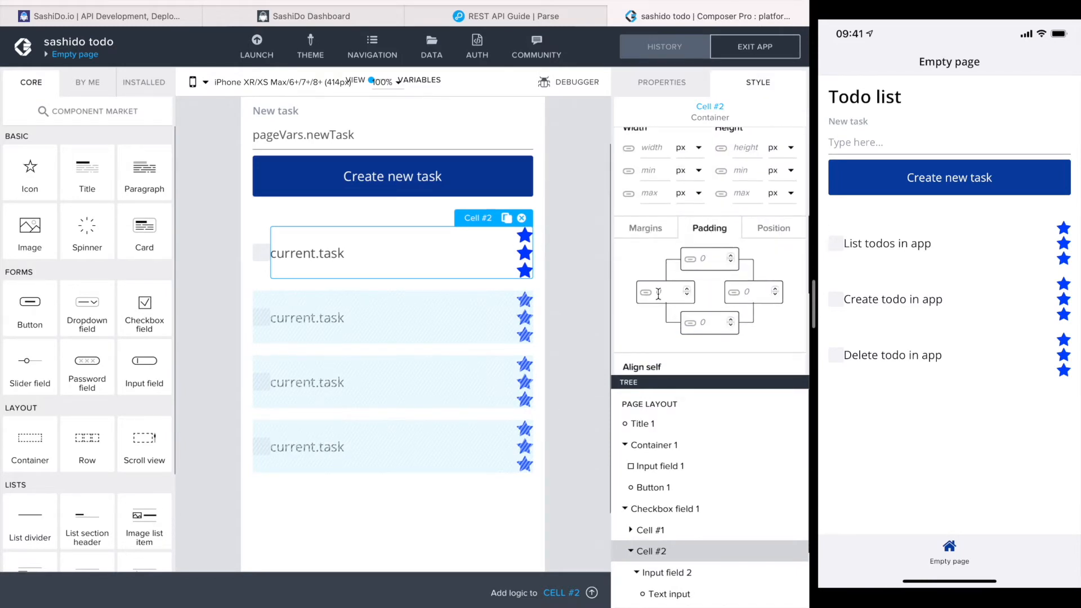
text(12)
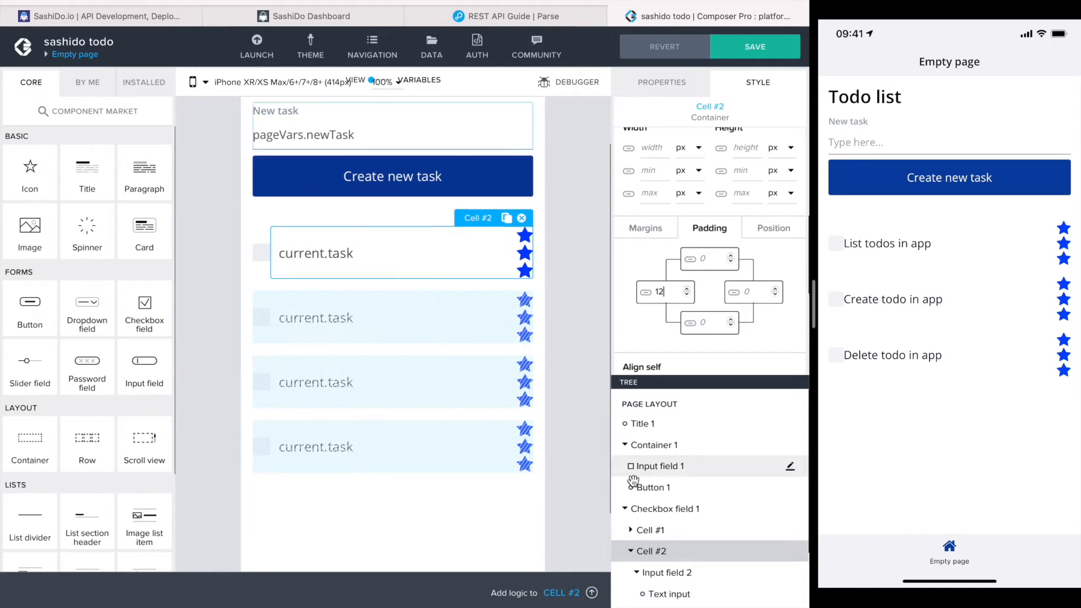
- Lay out Container 2 horizontally, with its icons justified to the right and vertically centred
scroll(664, 540, down, 2)
click(664, 539)
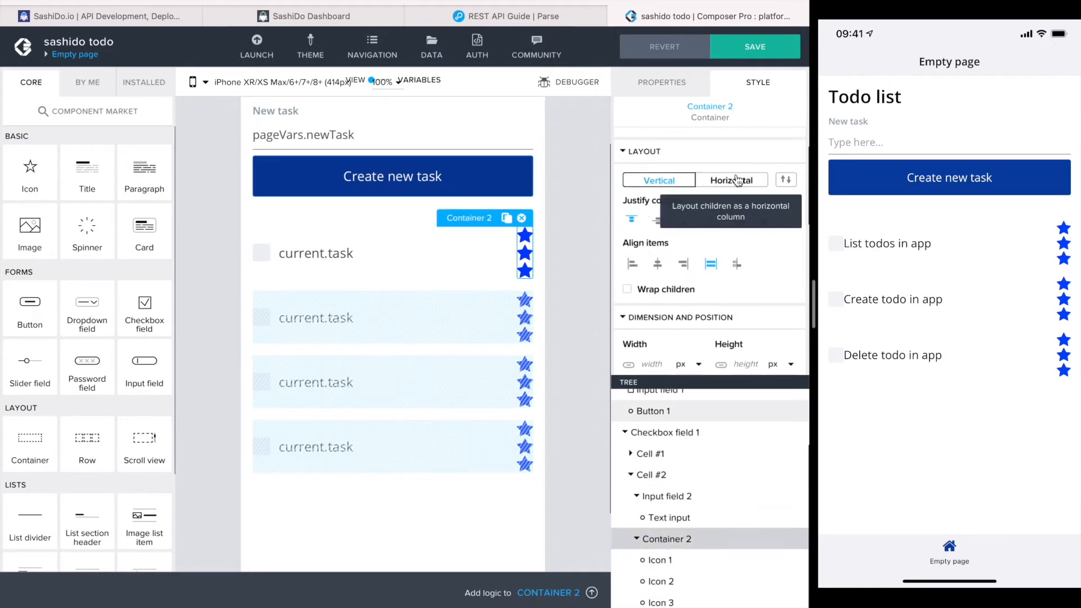
click(737, 180)
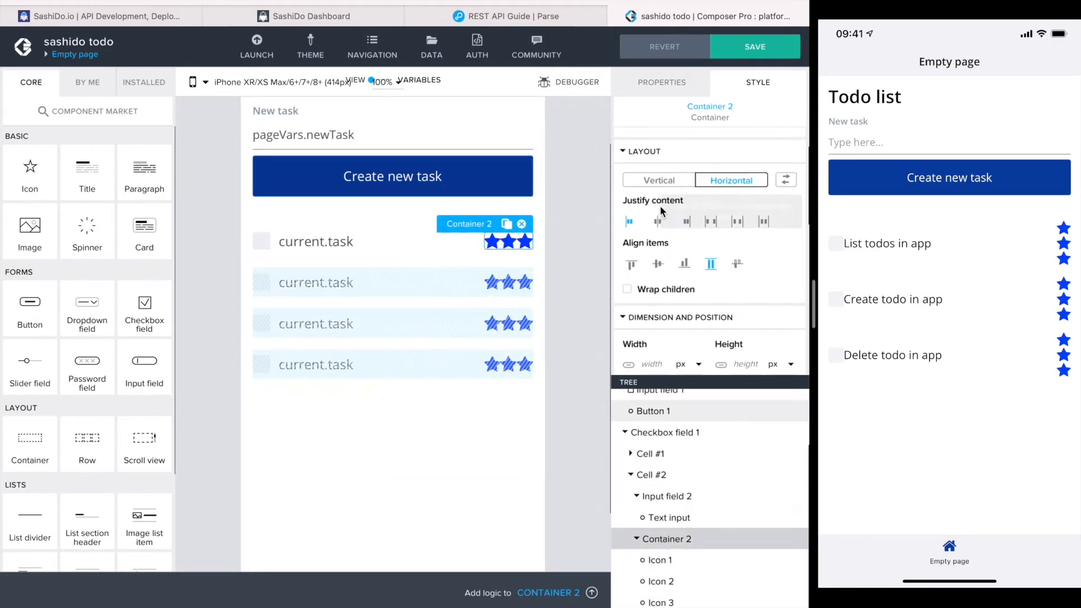
click(687, 223)
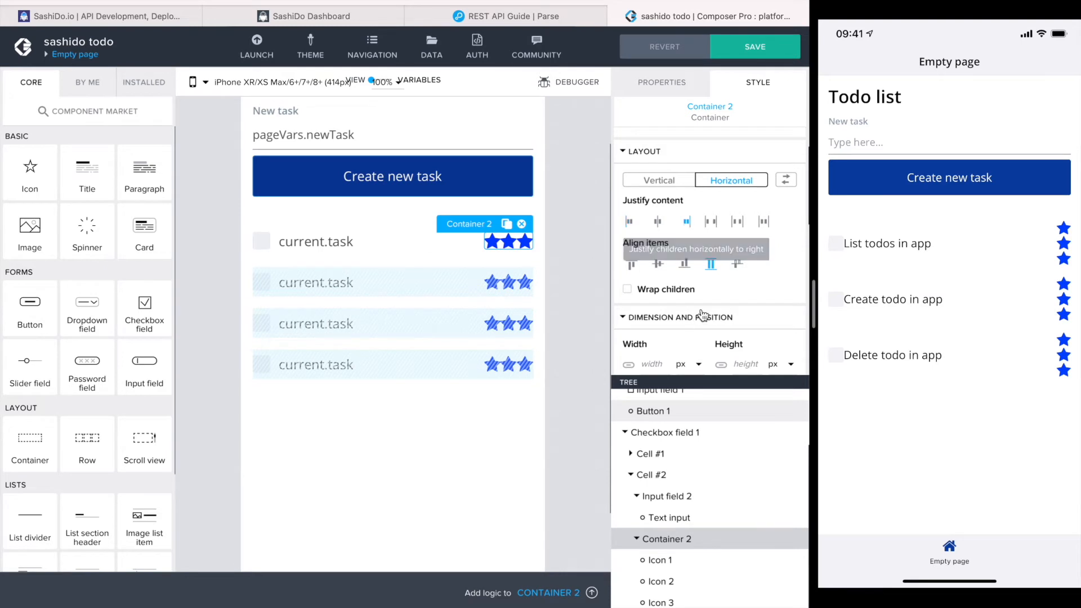
click(657, 264)
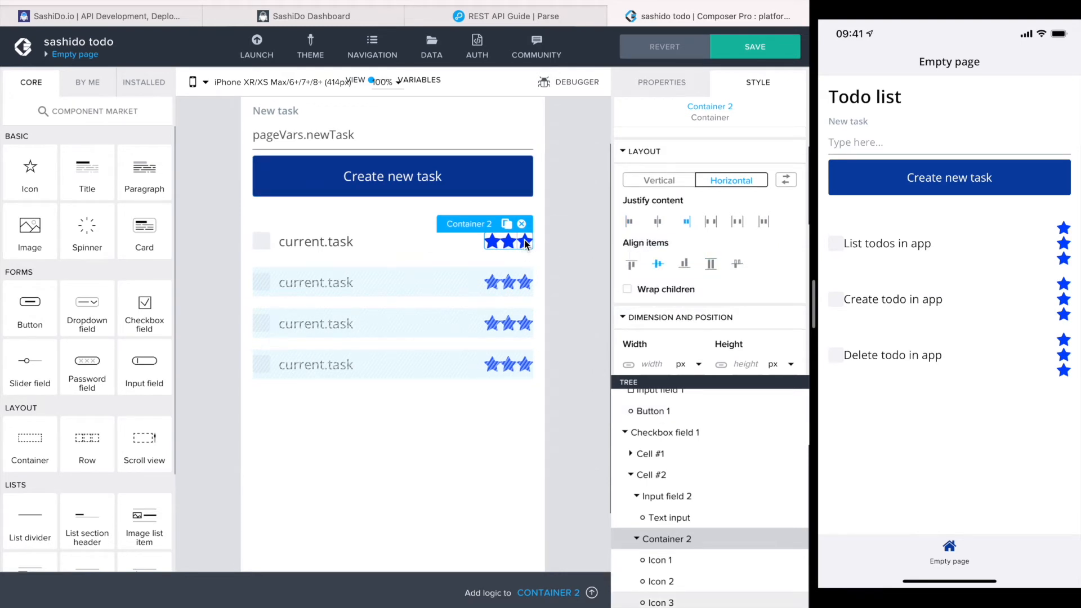
- Give each of the three star icons in Container 2 a left margin of 12
click(525, 242)
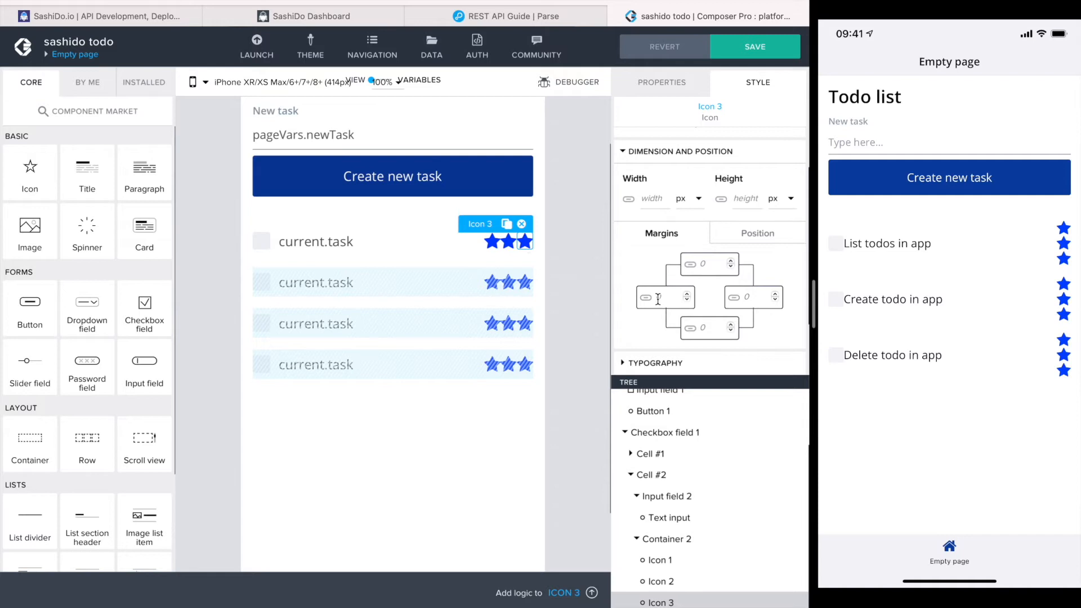
click(658, 299)
text(12)
click(501, 241)
text(12)
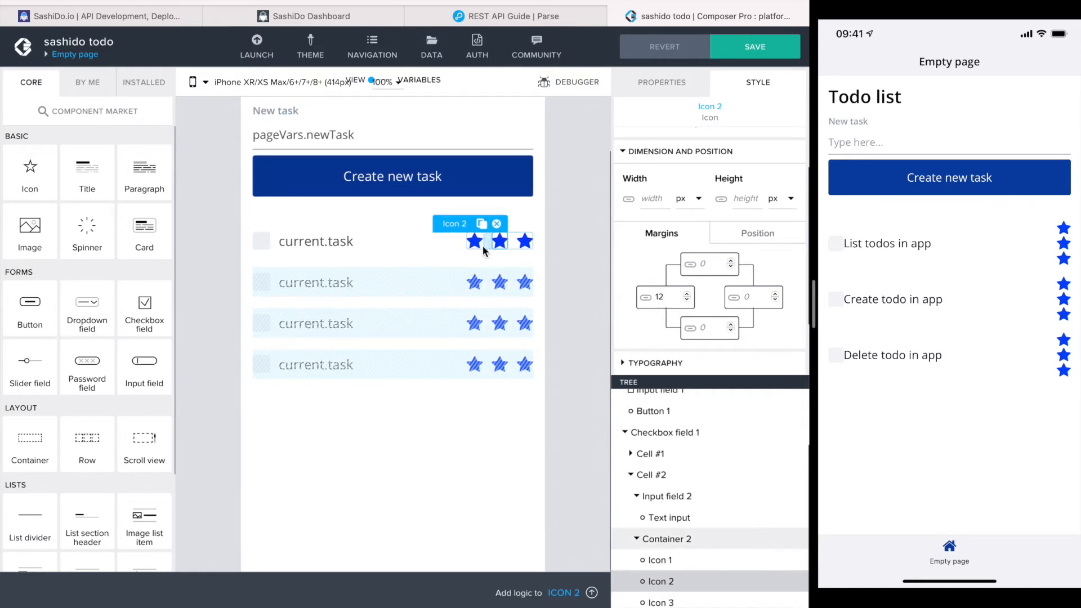
click(476, 242)
click(656, 296)
text(12)
- Change the symbol of Icon 3 to the pencil-square-o edit icon
click(525, 242)
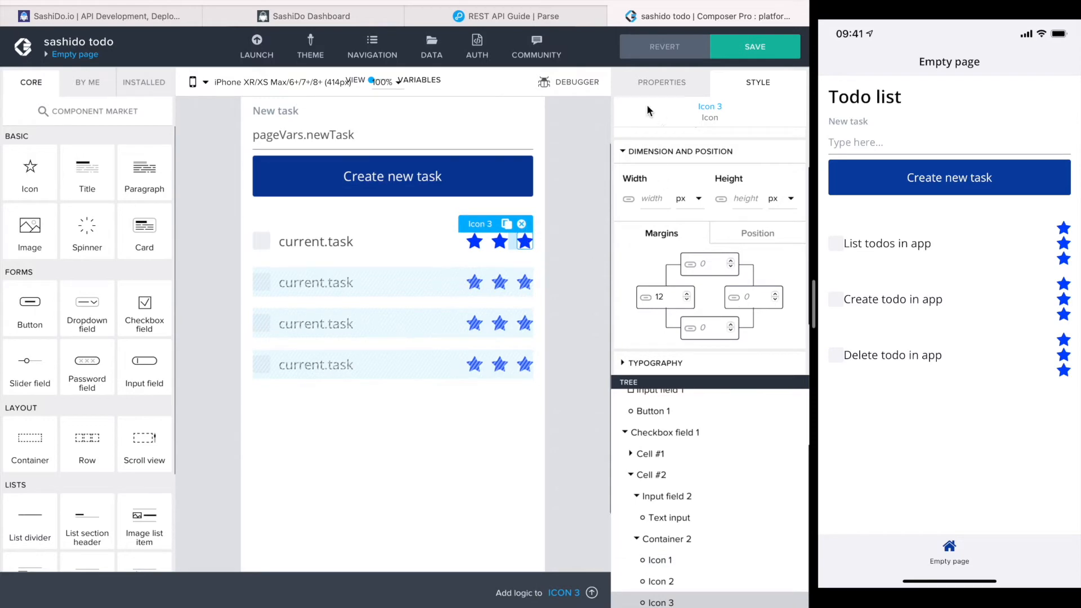
click(662, 82)
click(676, 173)
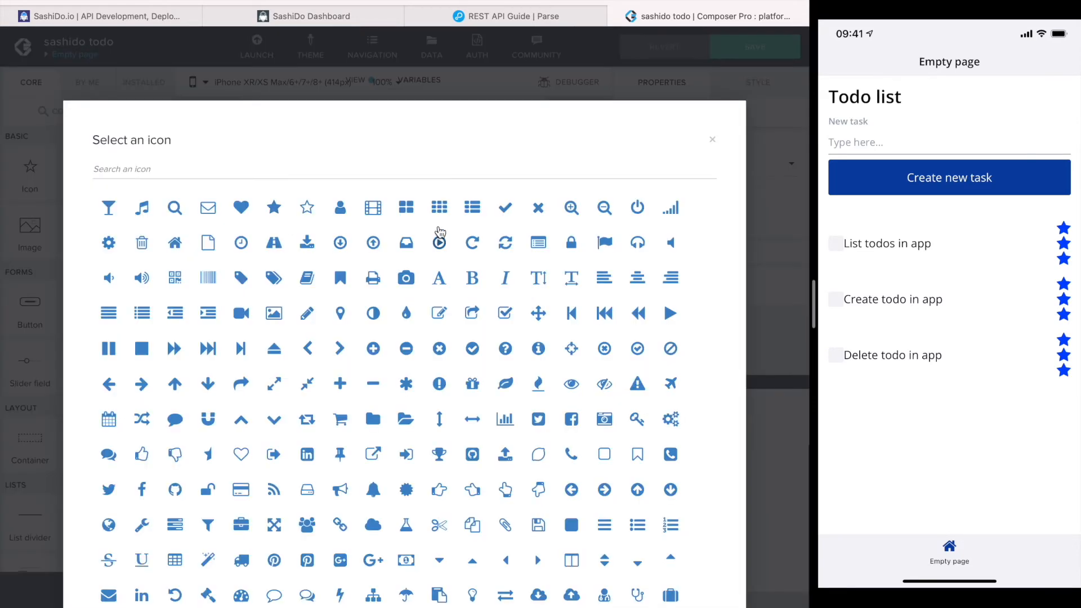
click(302, 171)
text(edi)
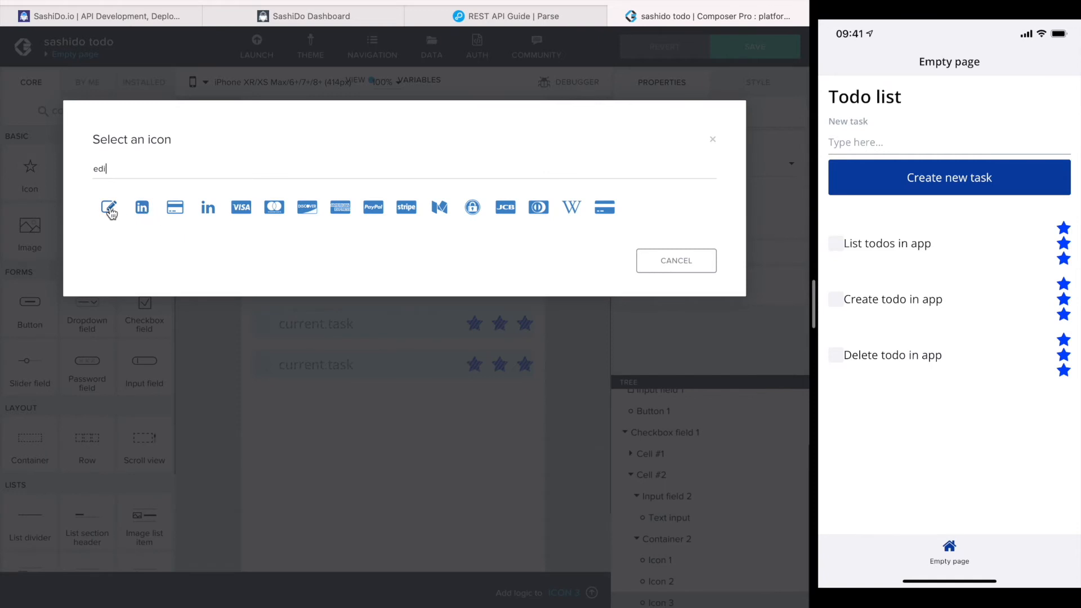
click(111, 210)
- Change the symbol of Icon 2 to the check icon
click(498, 241)
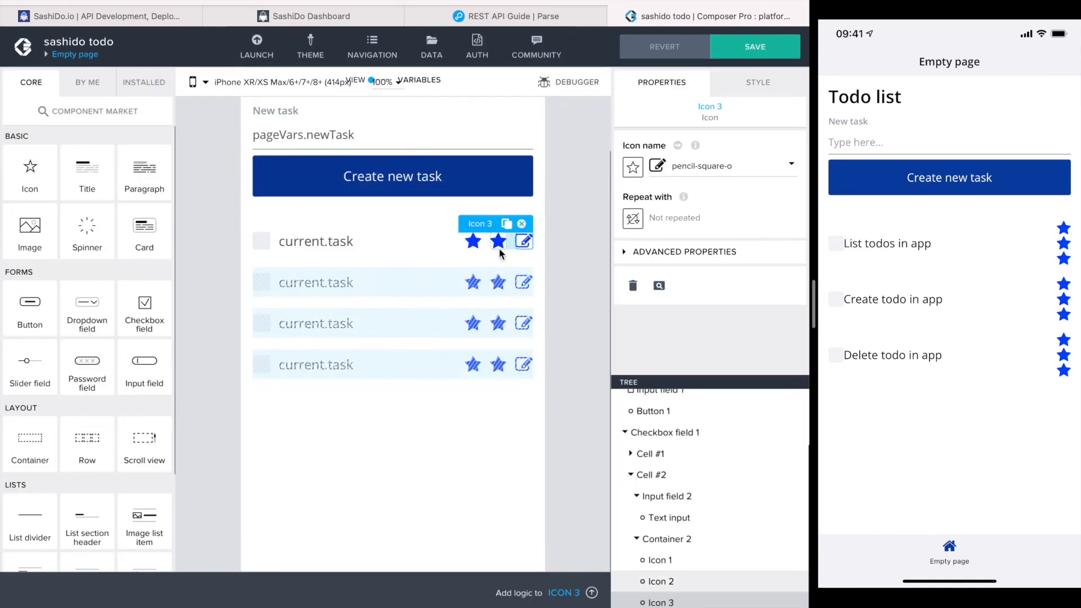
click(647, 173)
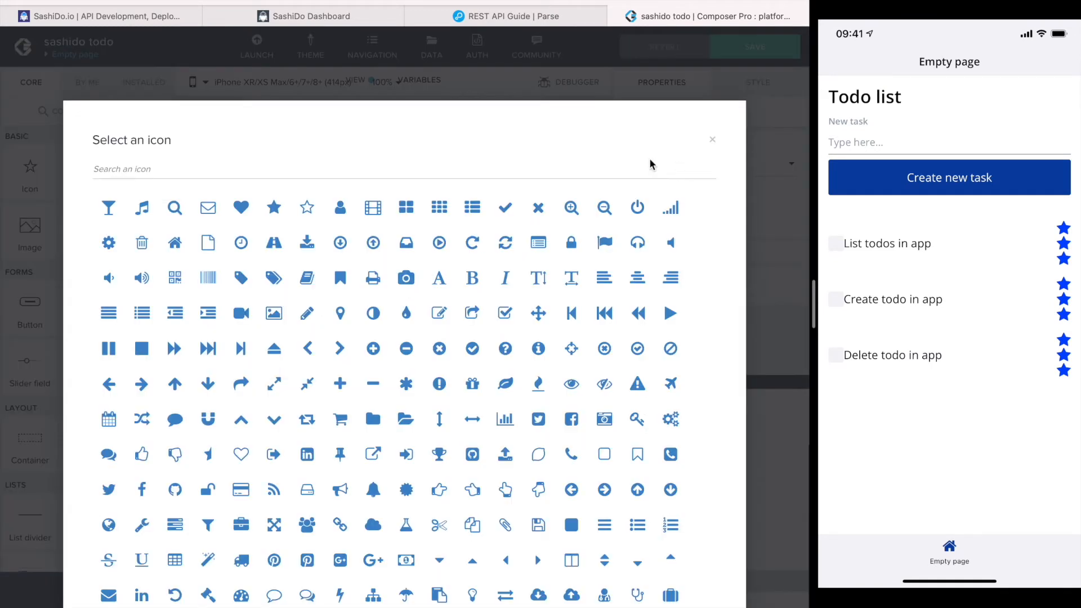
click(506, 205)
- Change the symbol of Icon 1 to the trash-o icon and save the app
click(473, 243)
click(664, 168)
click(448, 169)
text(tra)
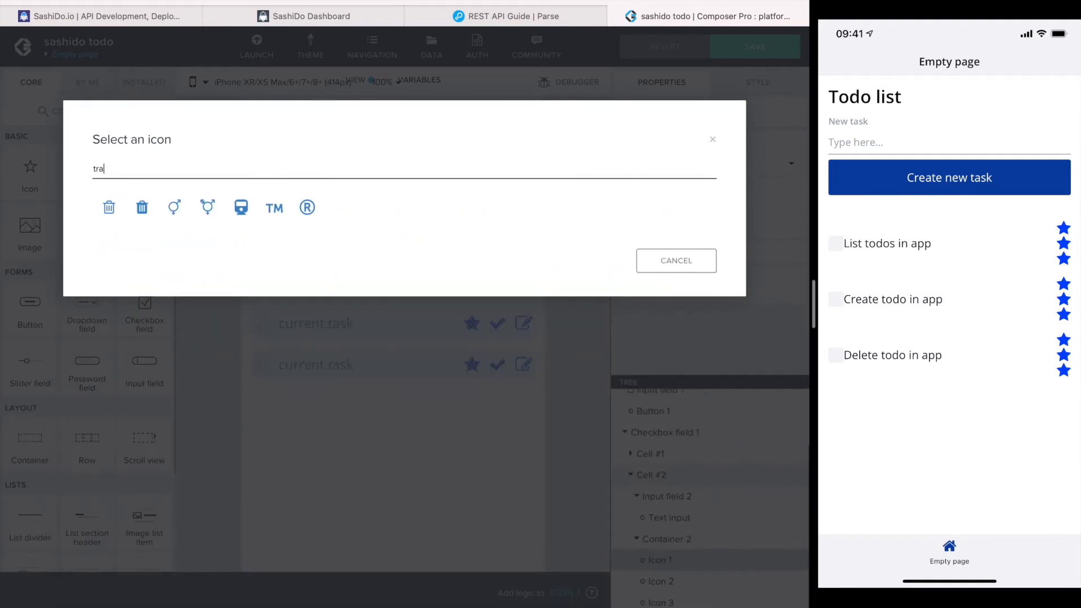
click(108, 208)
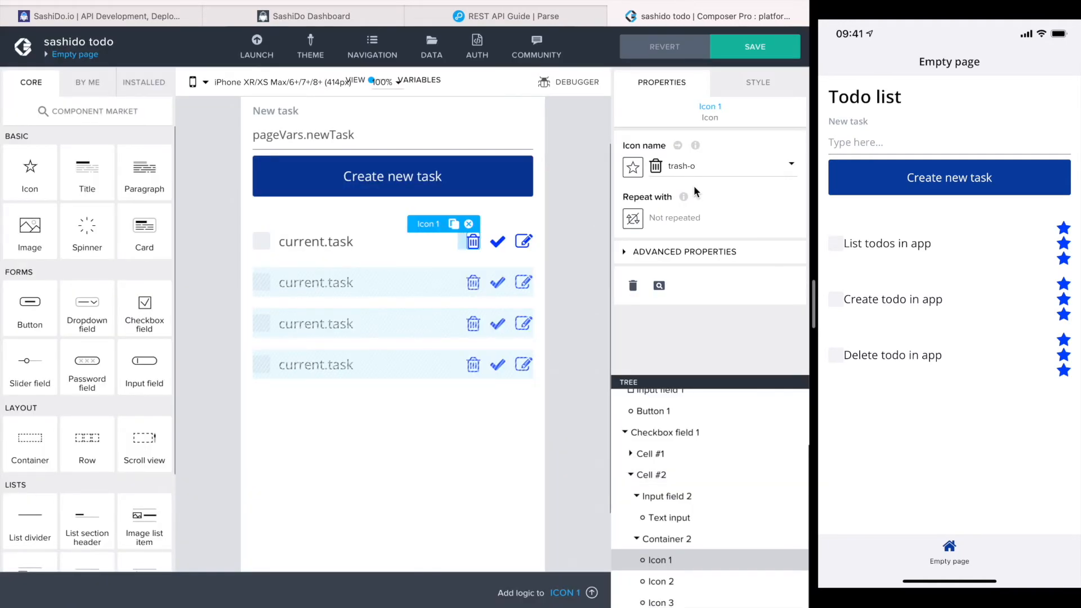
click(747, 61)
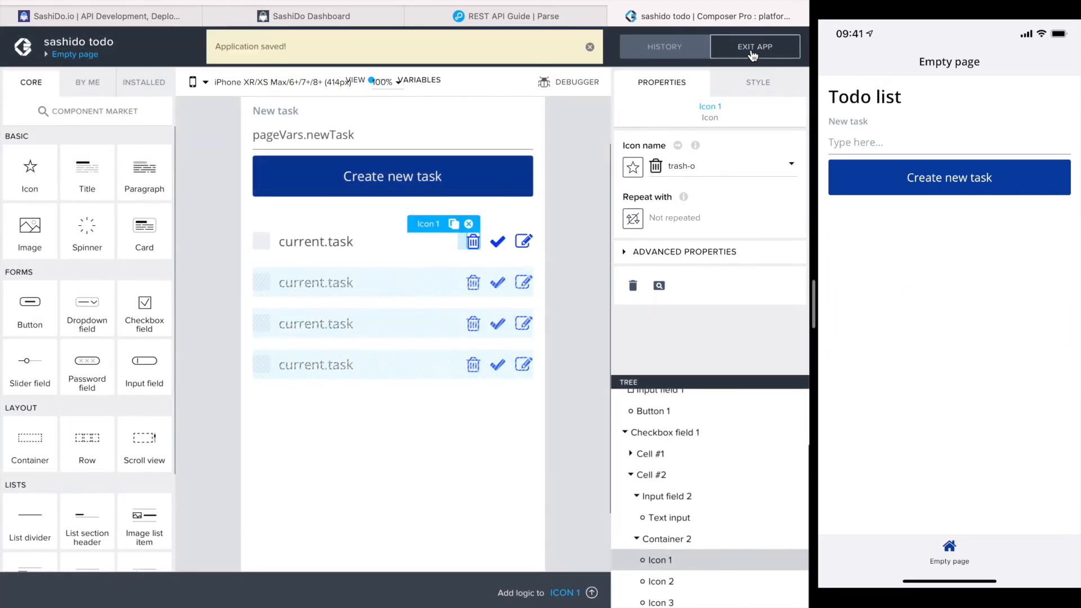
- Bind the row text input's Disabled property to the formula NOT(current.editing)
click(326, 243)
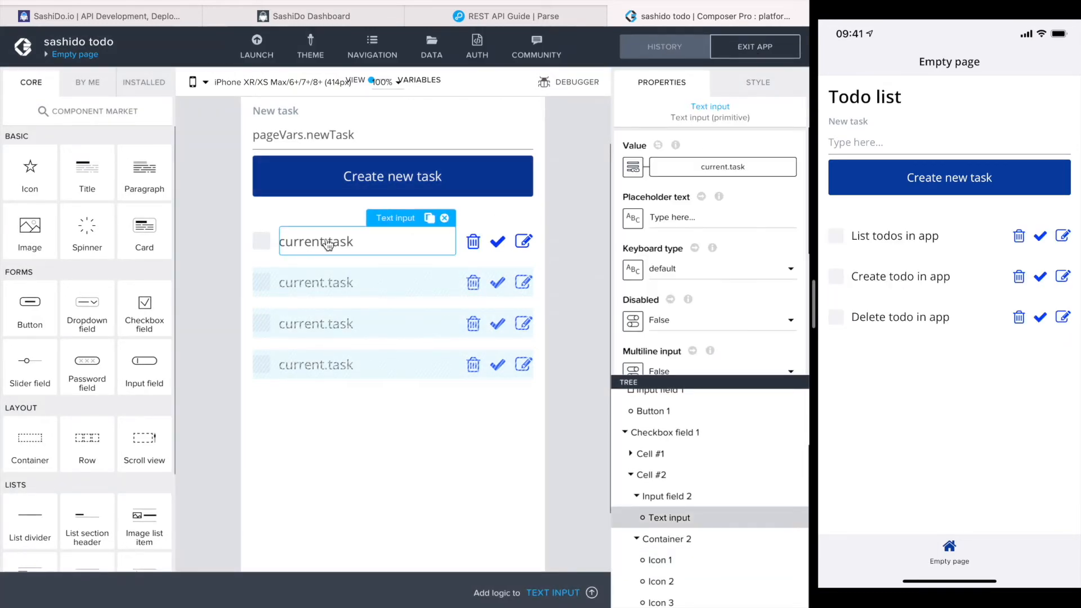
click(632, 325)
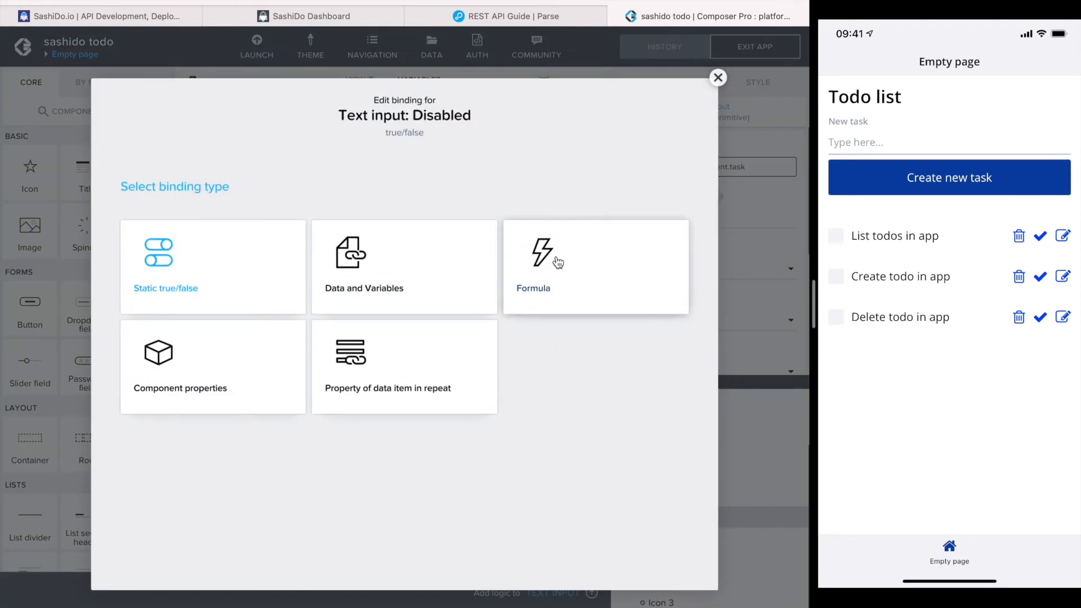
click(542, 256)
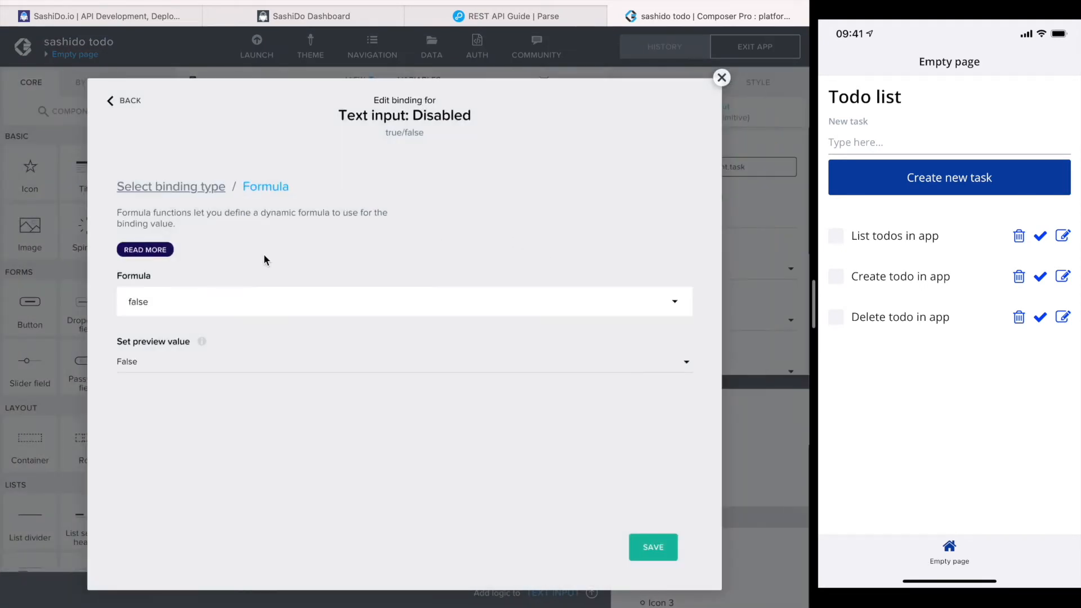
click(137, 305)
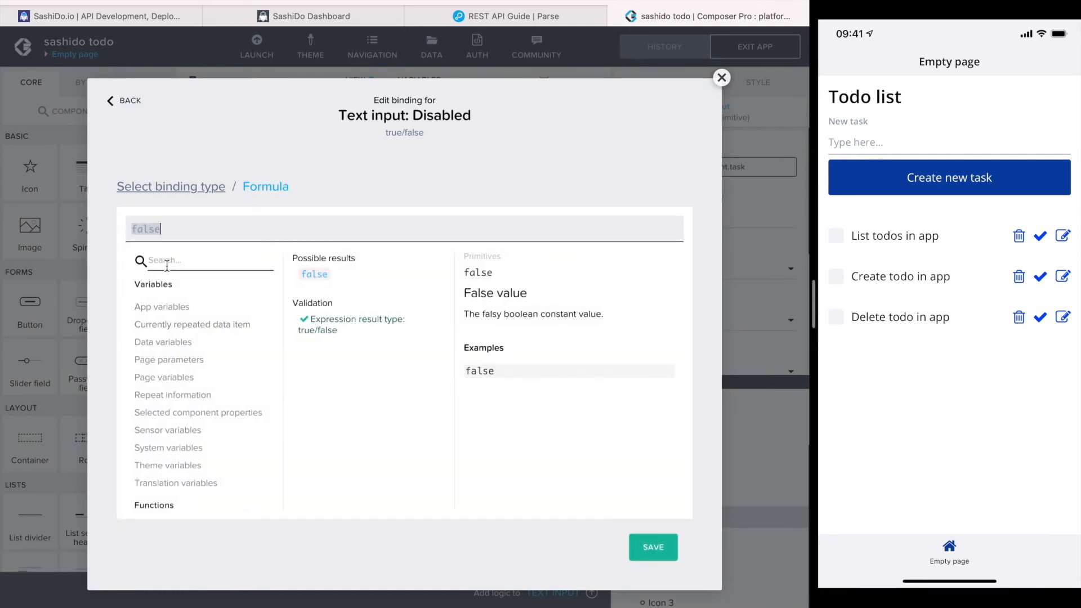
text(not)
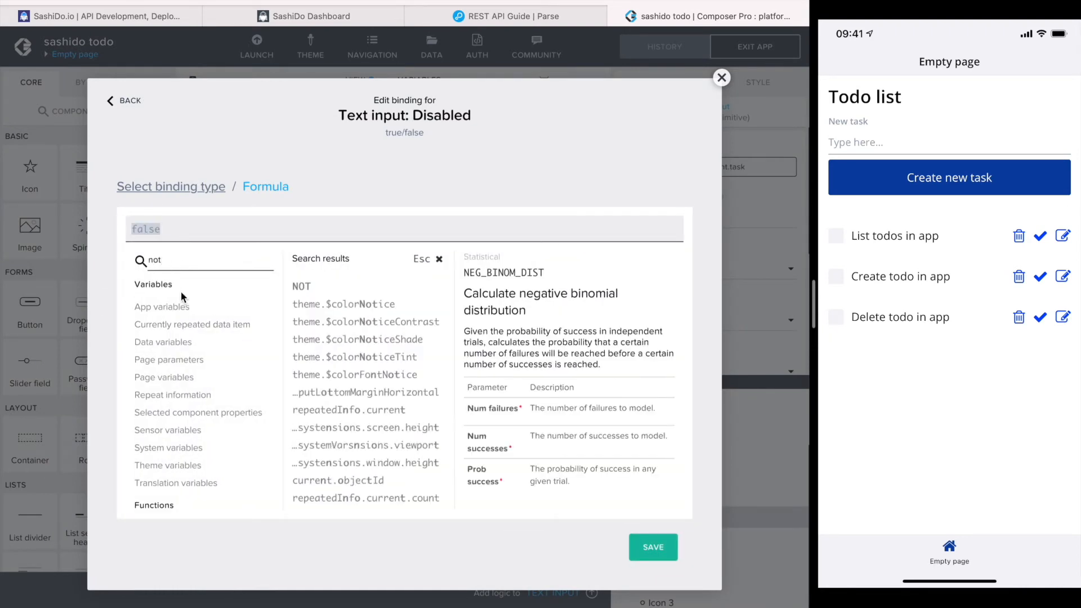
click(325, 293)
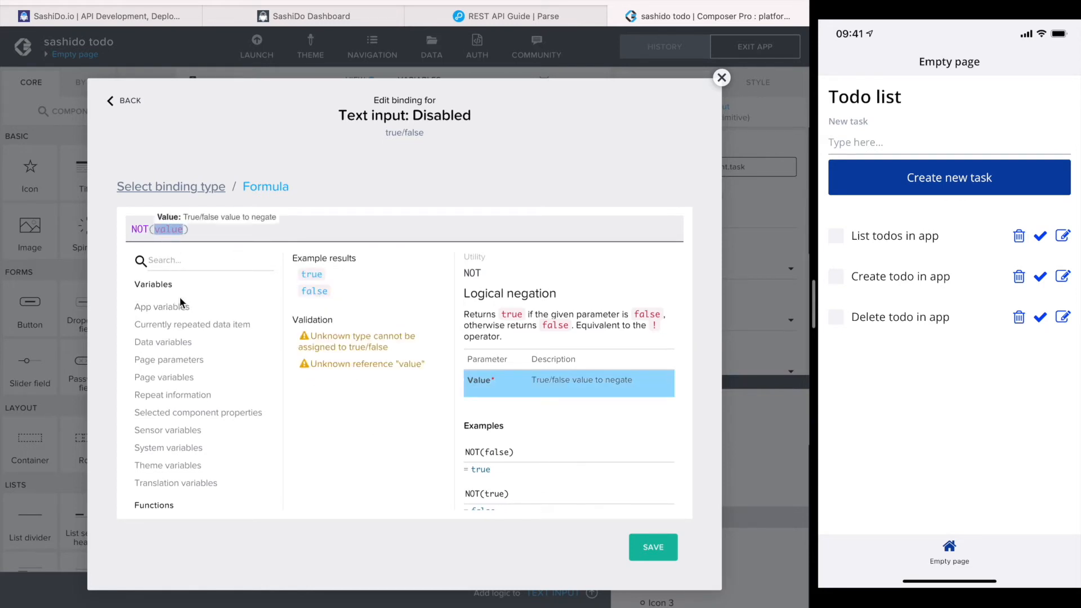
click(181, 328)
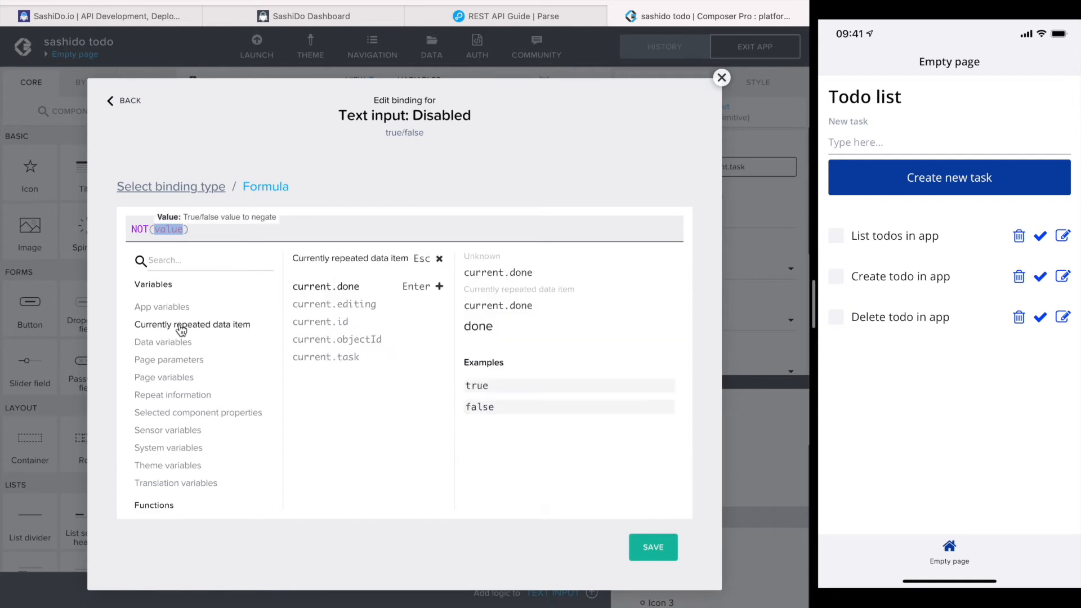
click(346, 307)
click(652, 549)
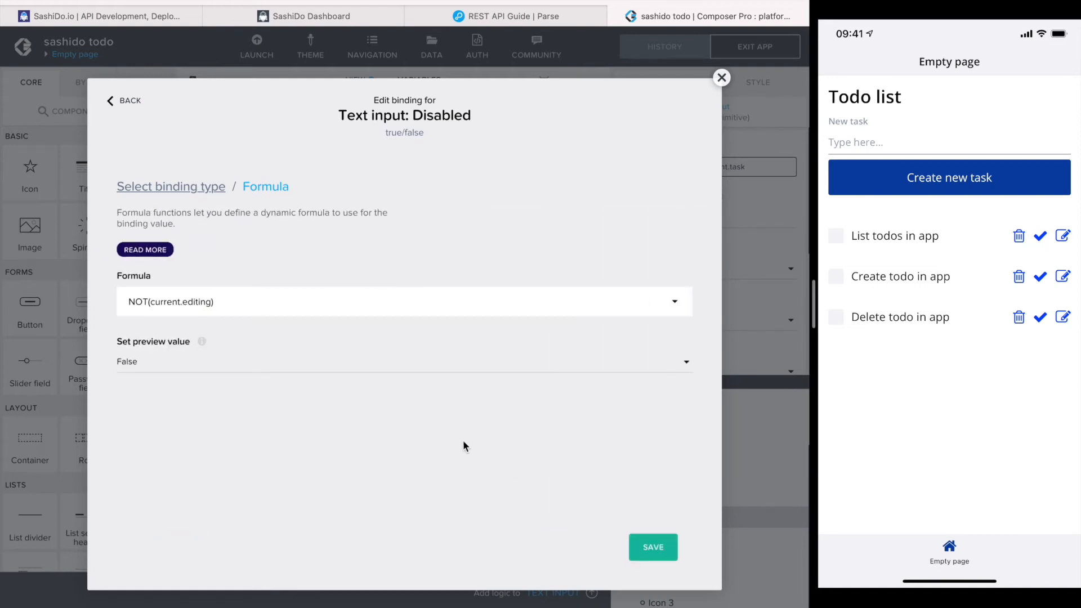
click(653, 547)
- Bind the trash icon's visibility to the current repeat item's editing property
click(472, 241)
click(623, 252)
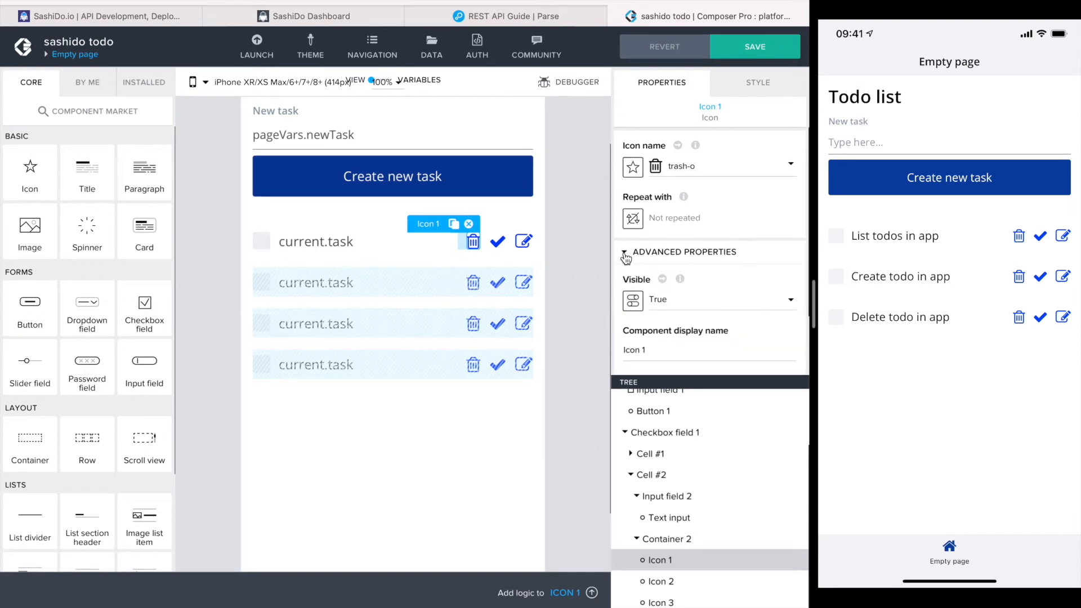
click(632, 303)
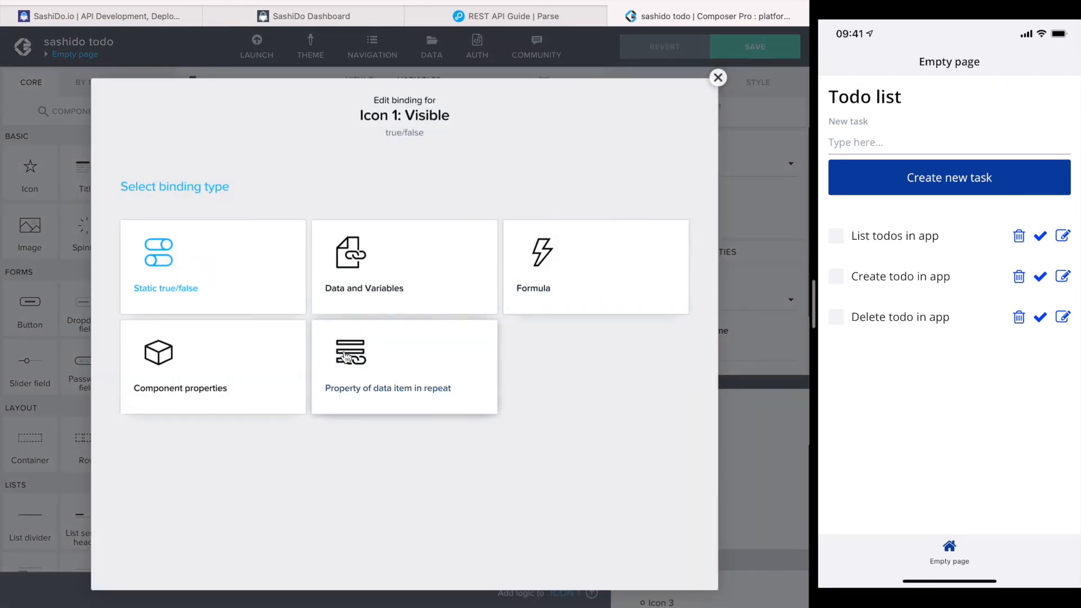
click(401, 344)
click(172, 417)
click(657, 510)
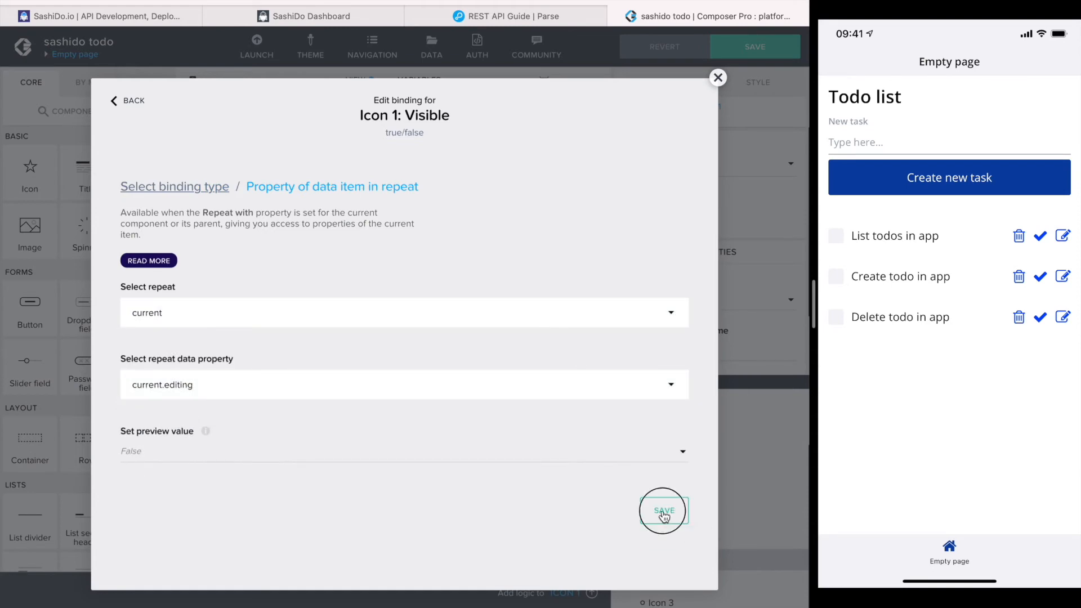
click(496, 242)
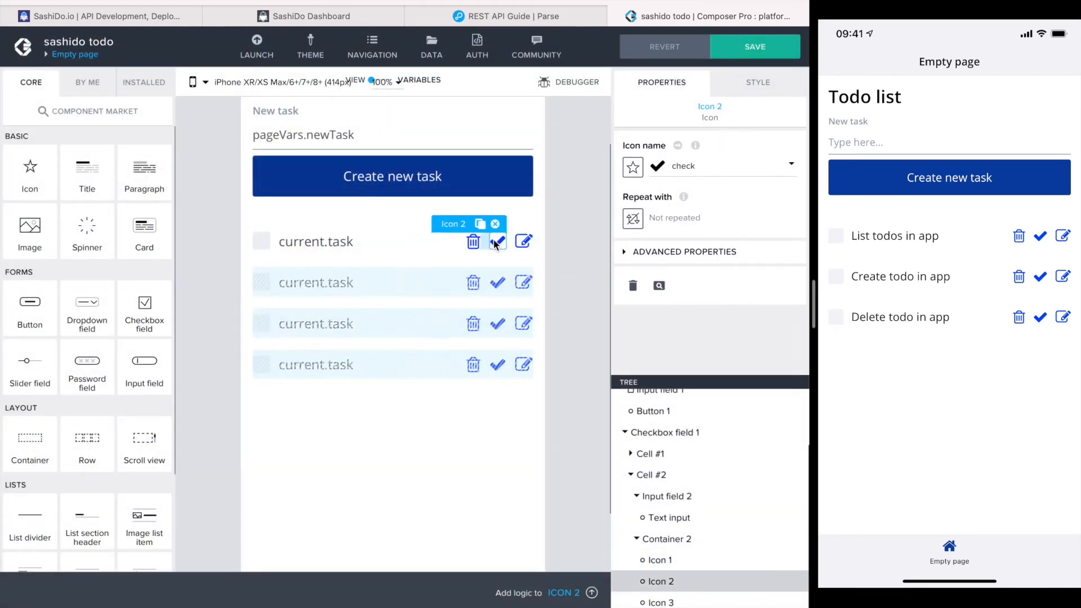
click(633, 218)
click(718, 77)
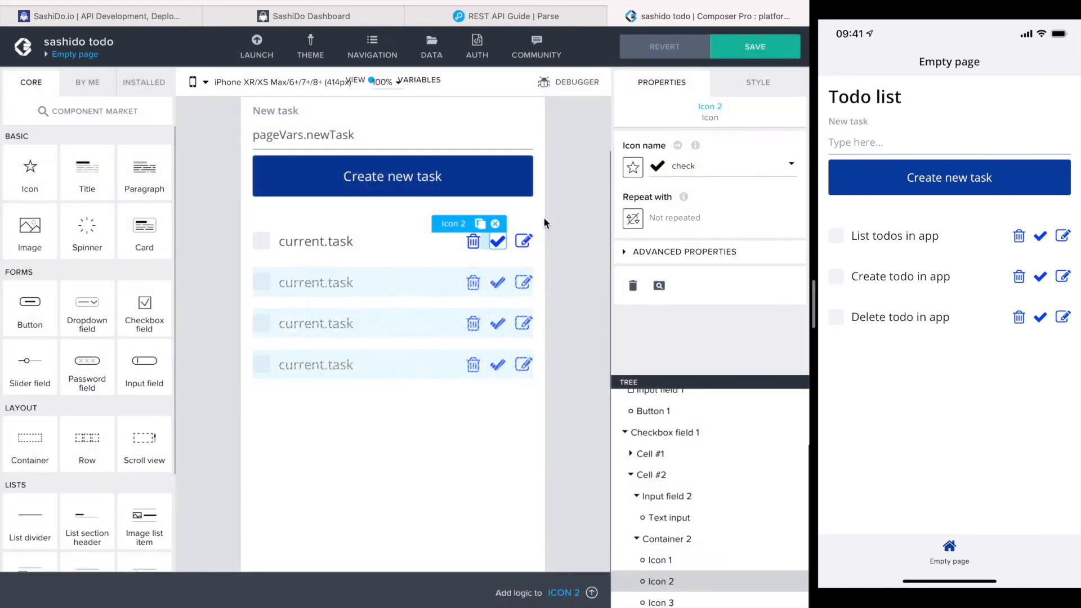
- Bind the check icon's visibility to the current repeat item's editing property
click(632, 259)
click(634, 303)
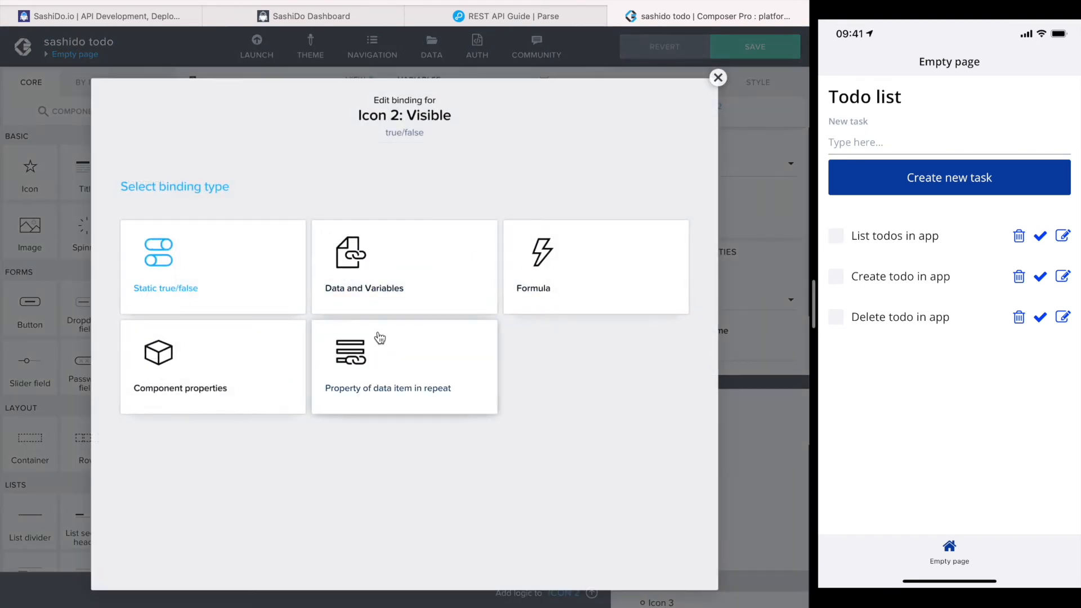
click(374, 344)
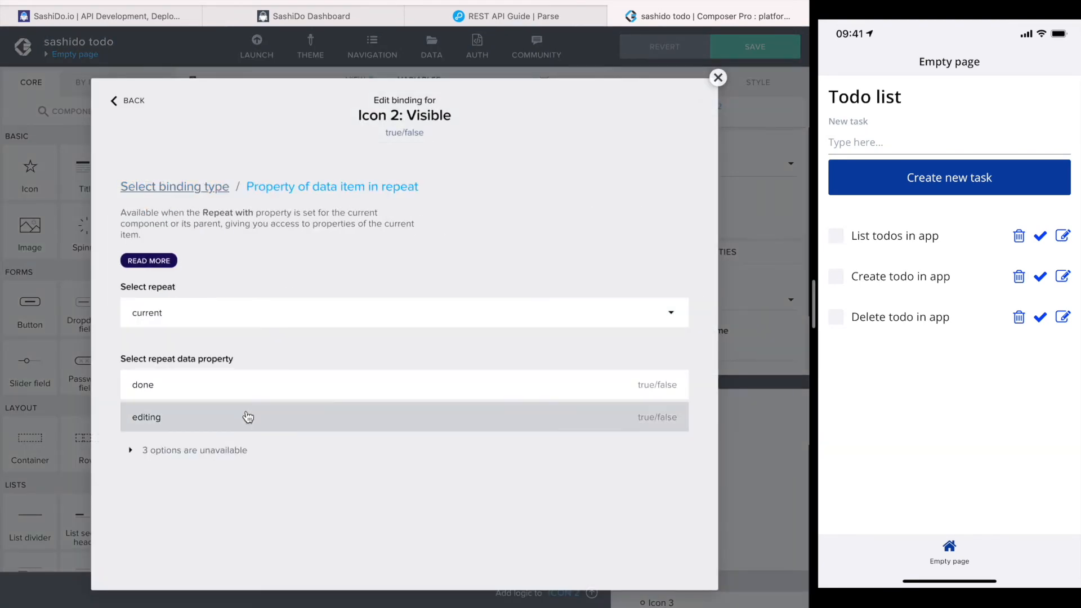
click(247, 417)
click(661, 510)
- Bind the pencil icon's visibility to the formula NOT(current.editing) and save the app
click(522, 241)
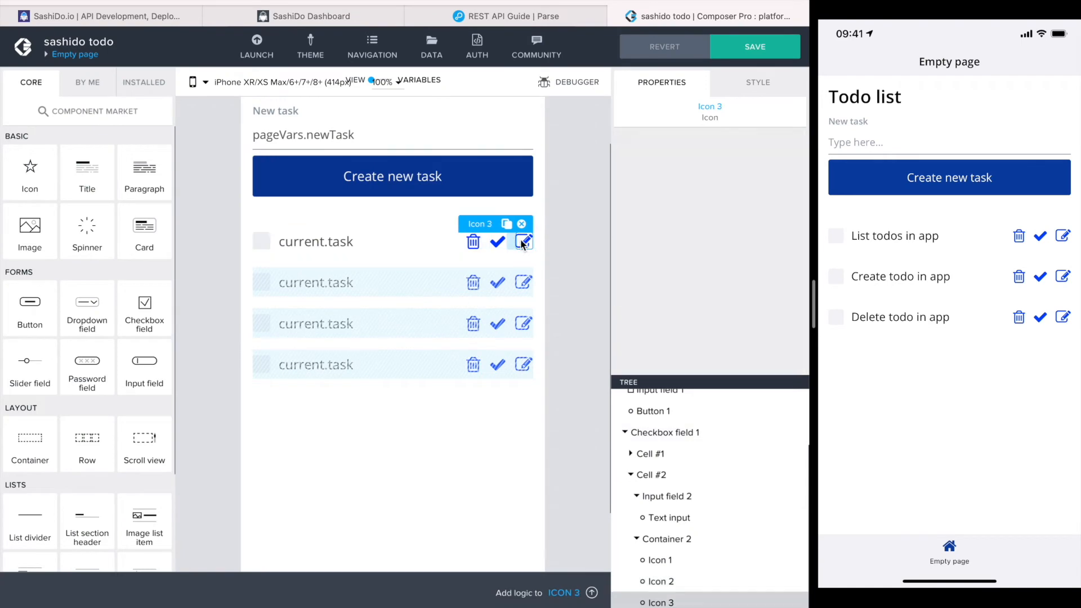
click(628, 258)
click(634, 303)
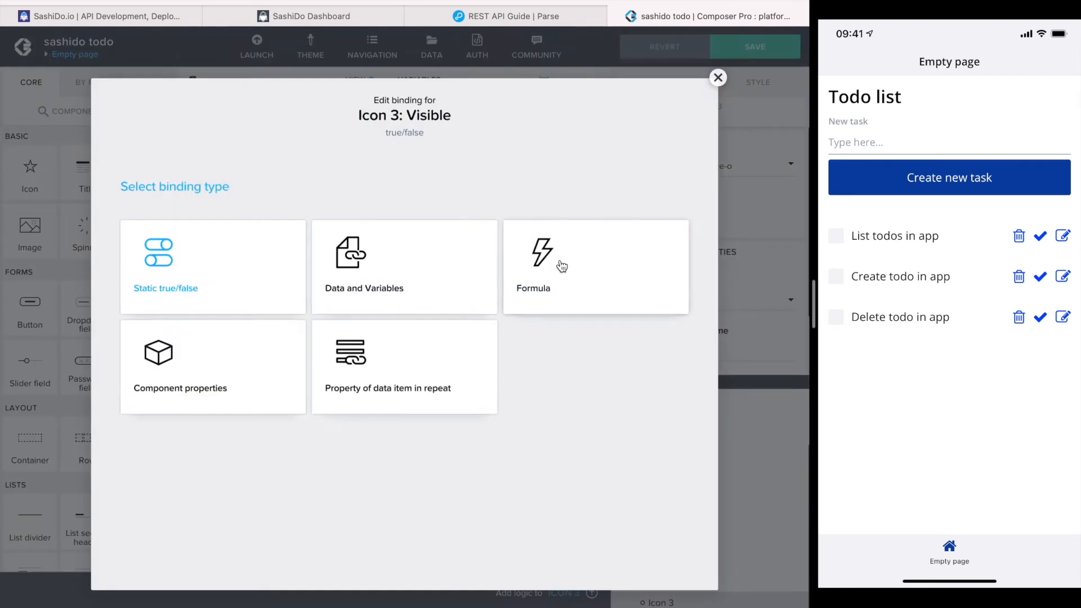
click(634, 304)
click(140, 304)
double_click(146, 230)
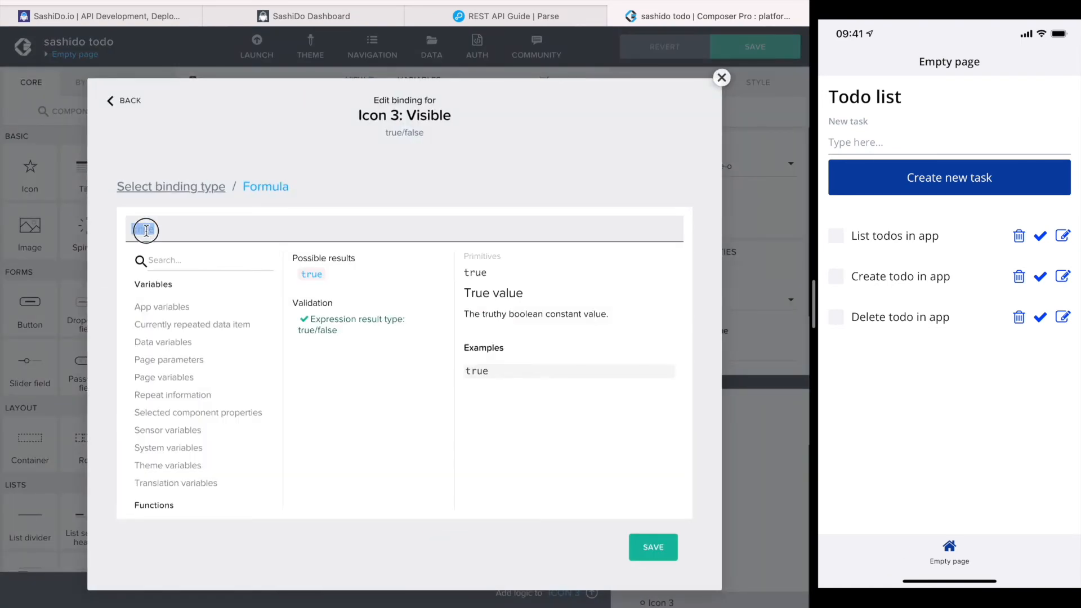
text(not)
click(301, 285)
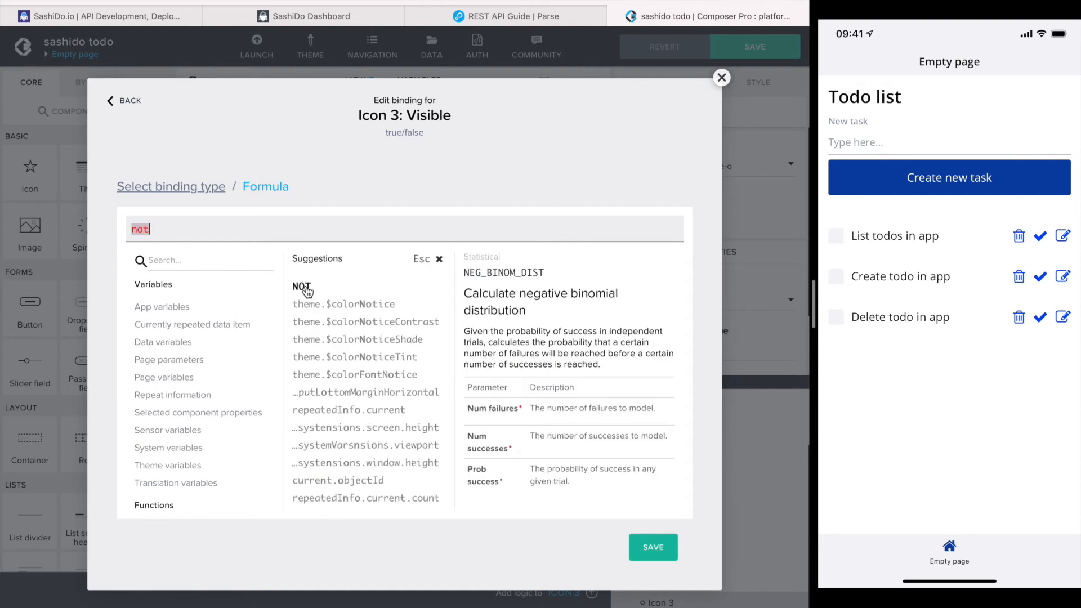
click(178, 326)
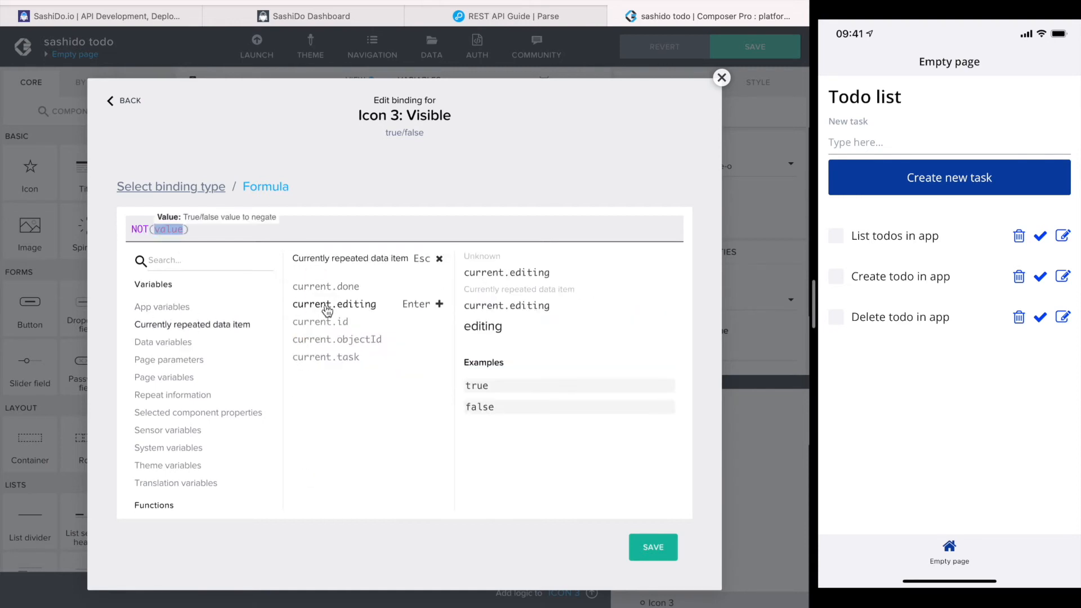
click(332, 305)
click(656, 550)
click(649, 549)
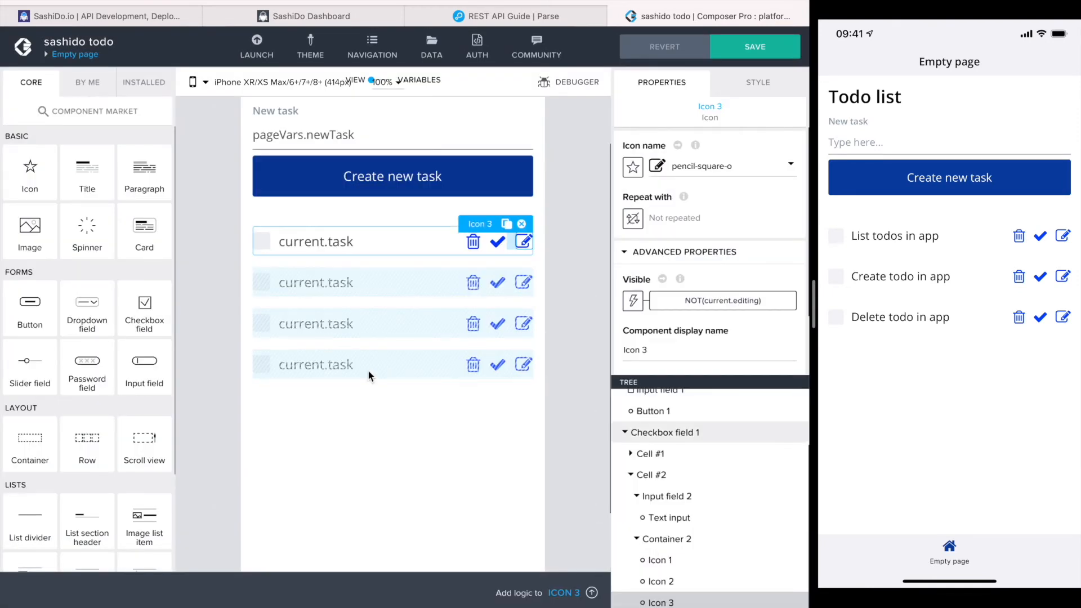
click(762, 60)
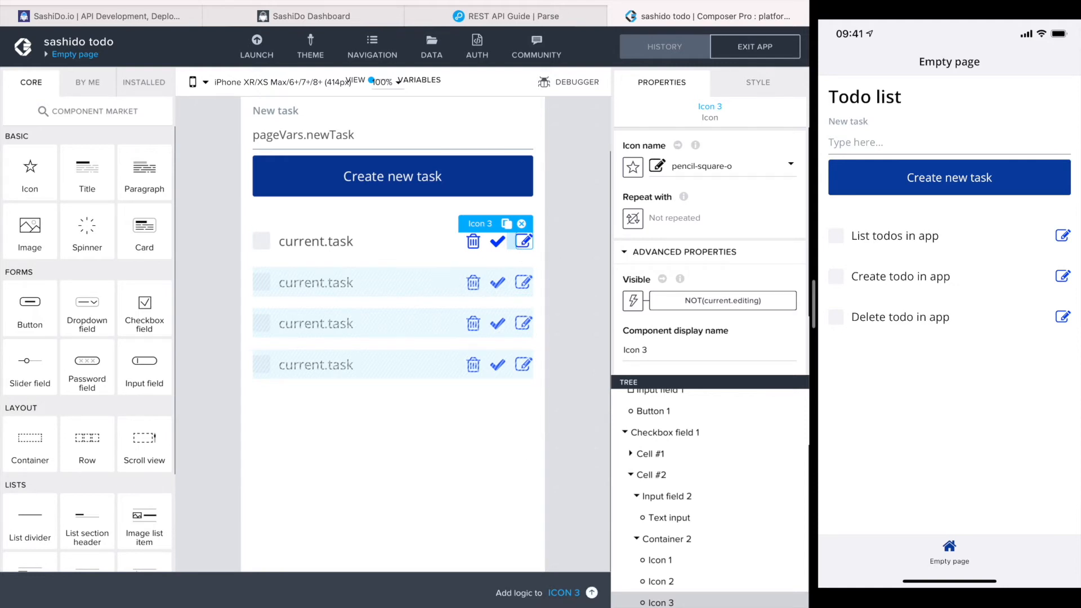
- Add a Set page variable node to the pencil icon's logic and connect it to the Component tap event
click(591, 594)
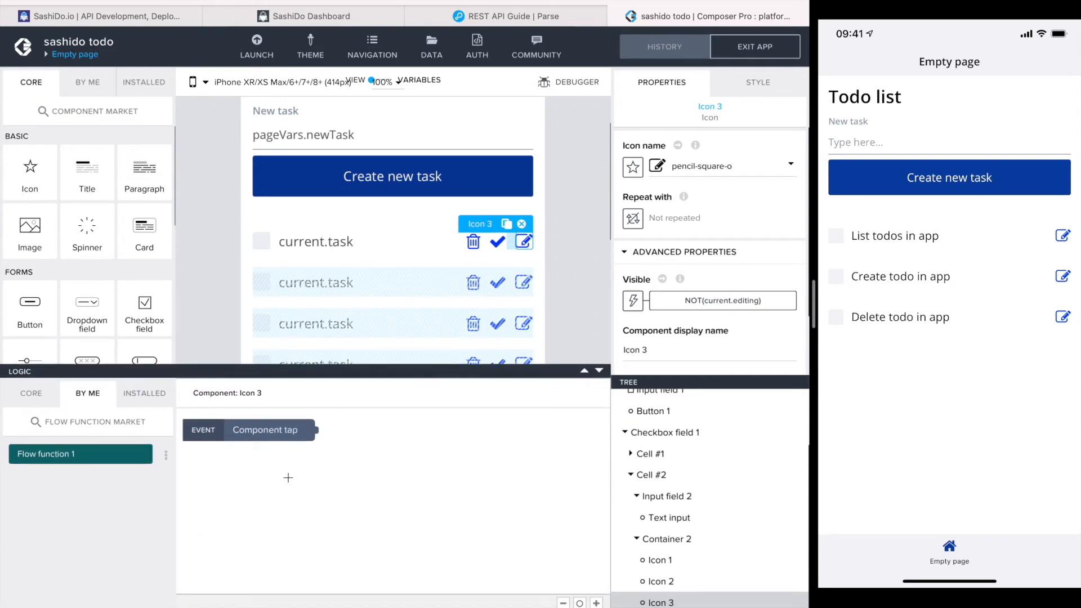
click(31, 393)
drag(86, 483, 303, 493)
drag(318, 430, 314, 489)
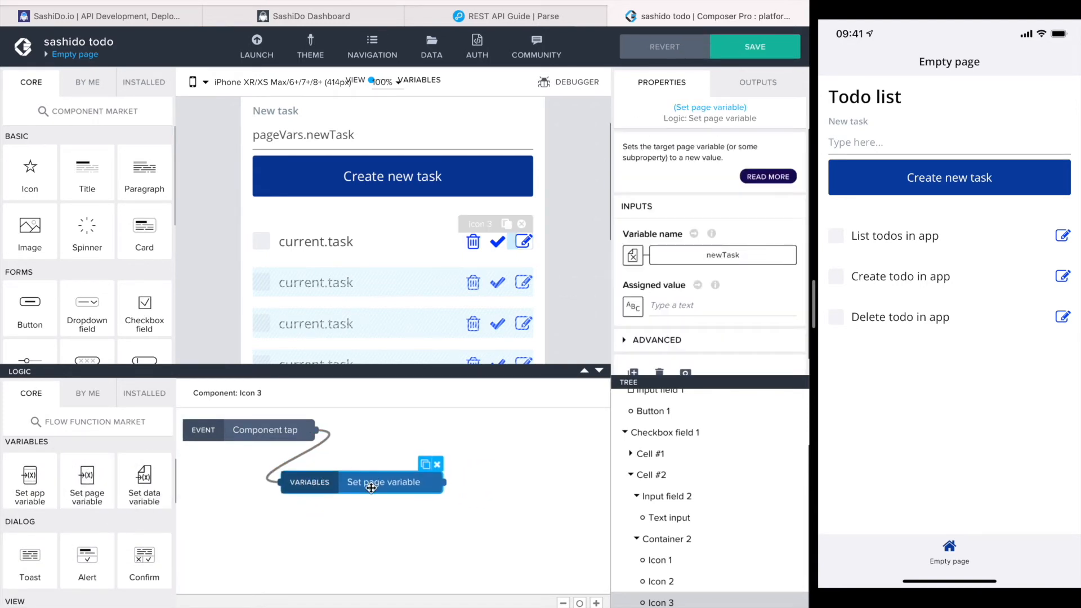
- Set the Set page variable node's target variable to todoList
click(713, 258)
click(393, 302)
click(355, 340)
click(663, 355)
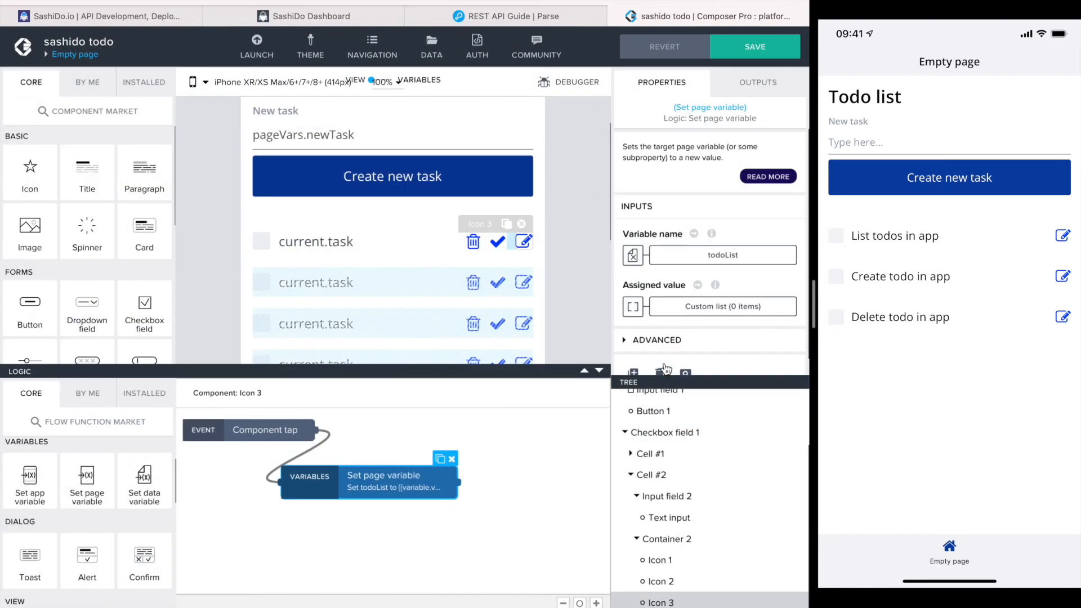
- Start an assigned value formula with SET_ITEM_AT, using pageVars.todoList as its list
click(632, 309)
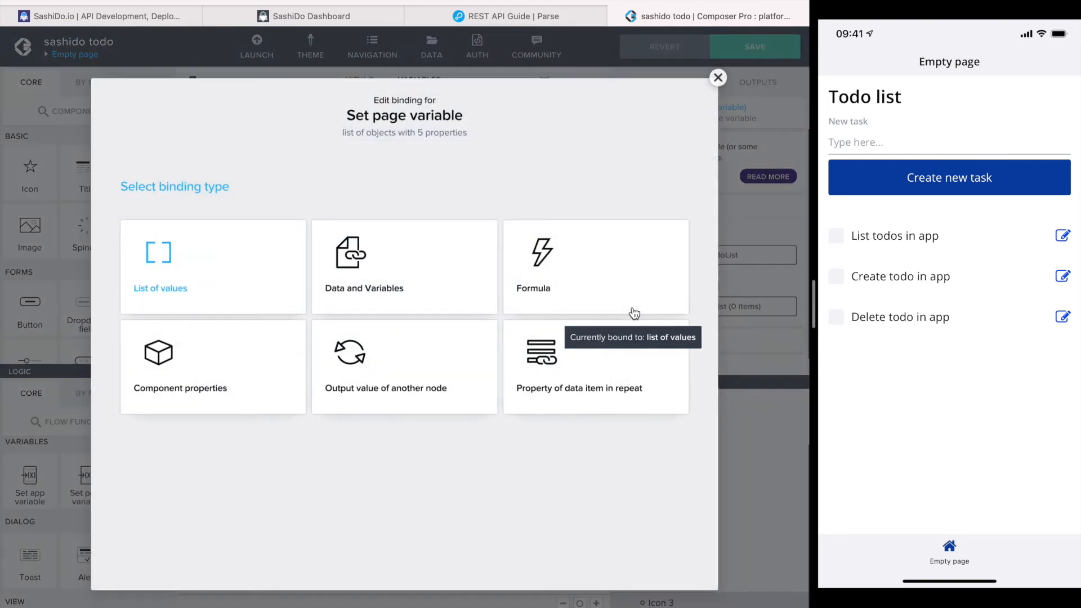
click(557, 265)
click(242, 309)
double_click(163, 228)
text(set)
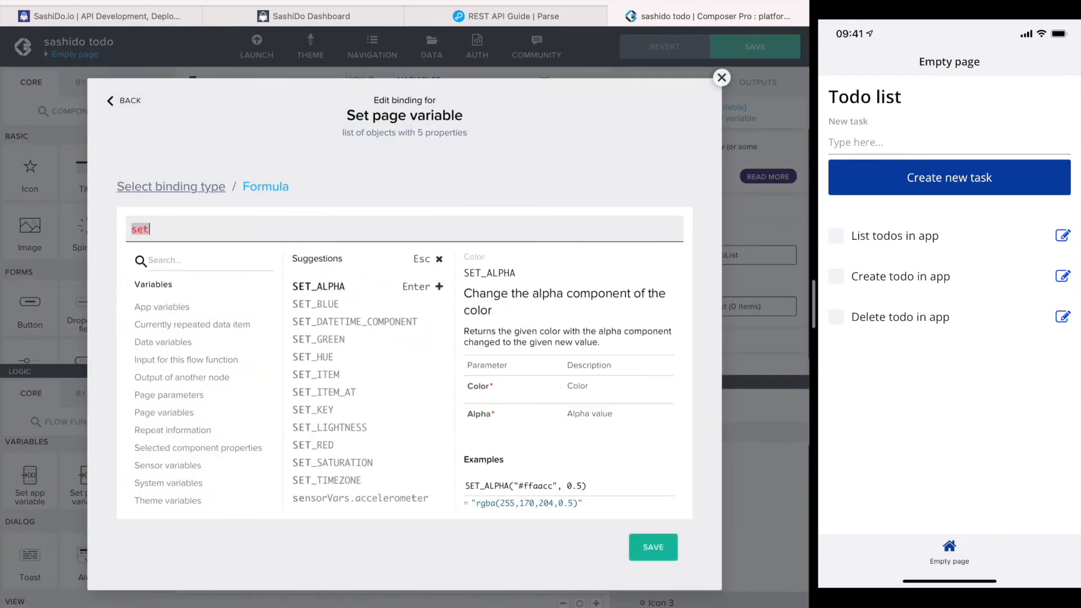
click(331, 394)
click(188, 411)
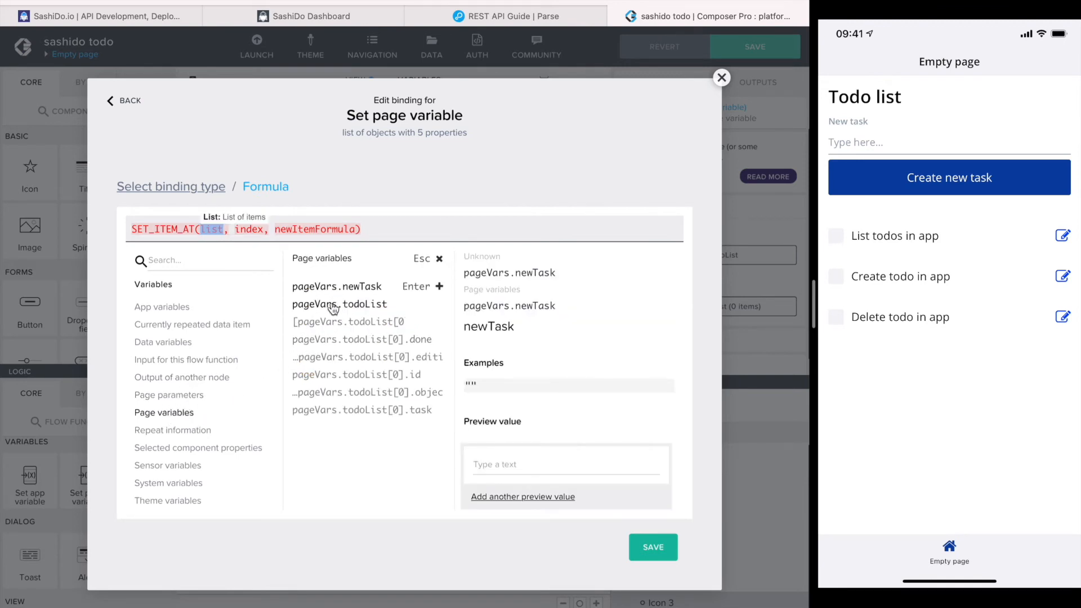
click(424, 306)
- Set the index argument of SET_ITEM_AT to INDEX_OF(pageVars.todoList, current)
click(332, 230)
double_click(332, 230)
key(BackSpace)
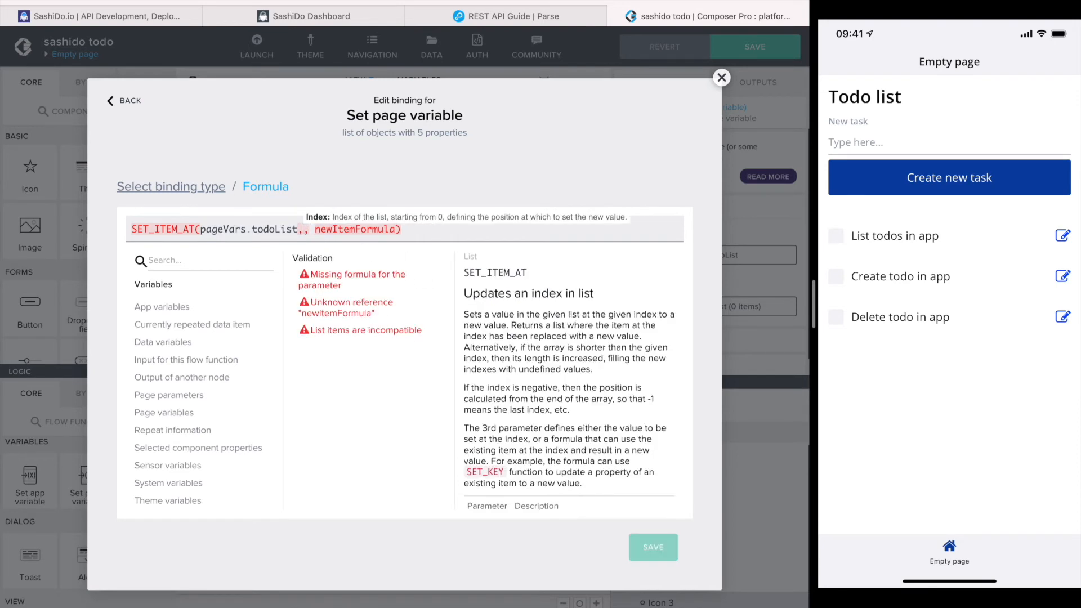
text(inde)
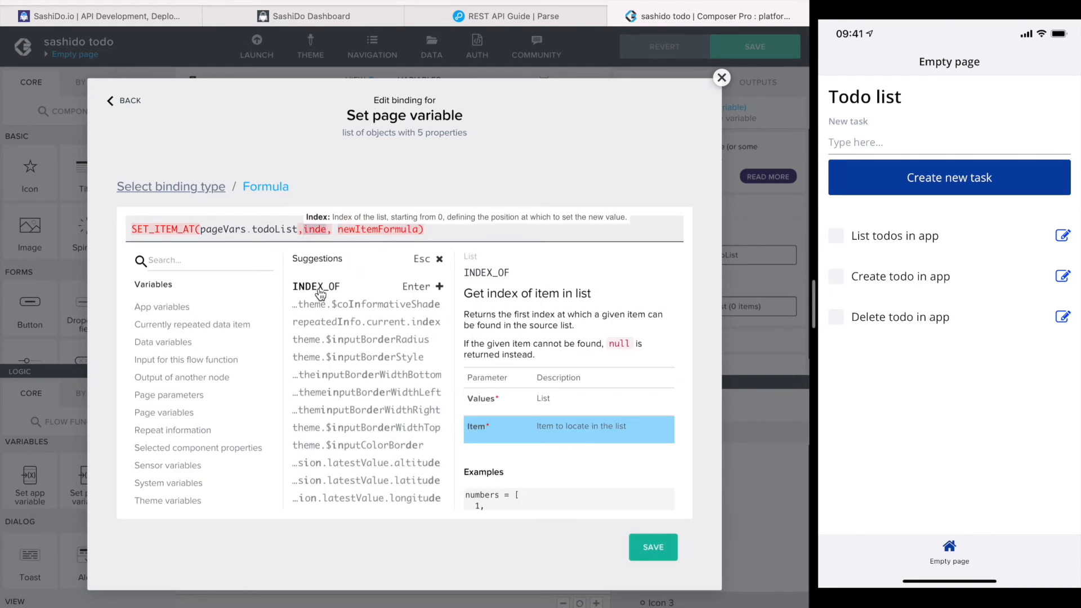
click(417, 289)
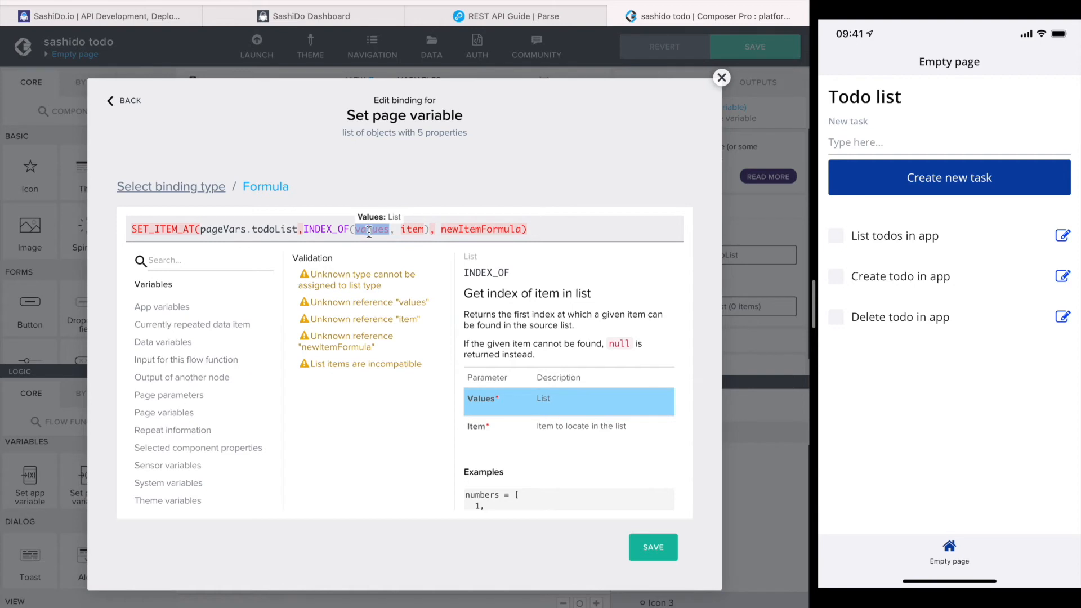
click(165, 415)
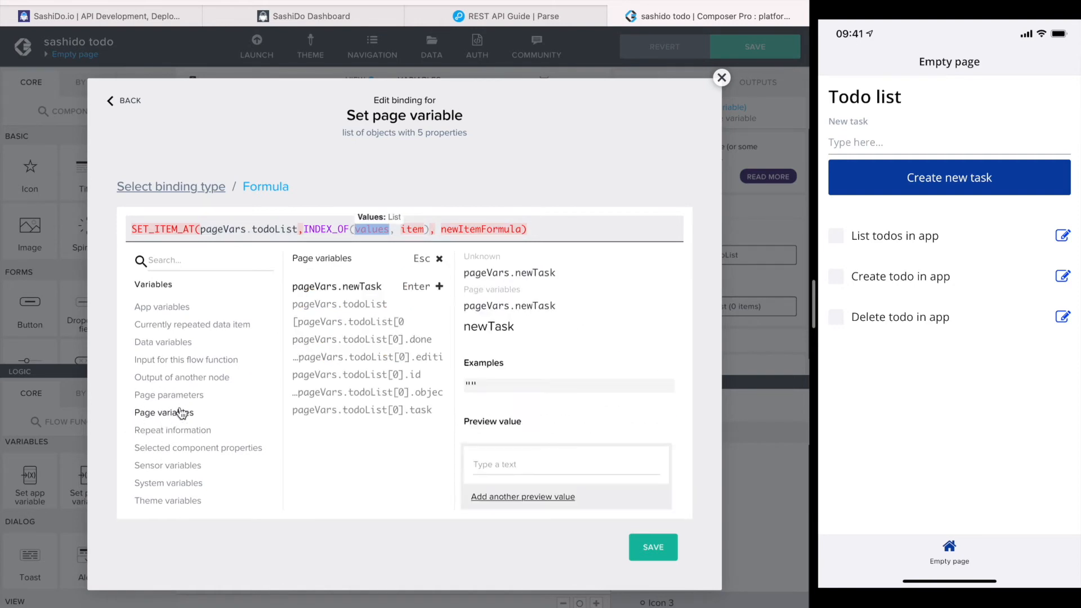
click(324, 306)
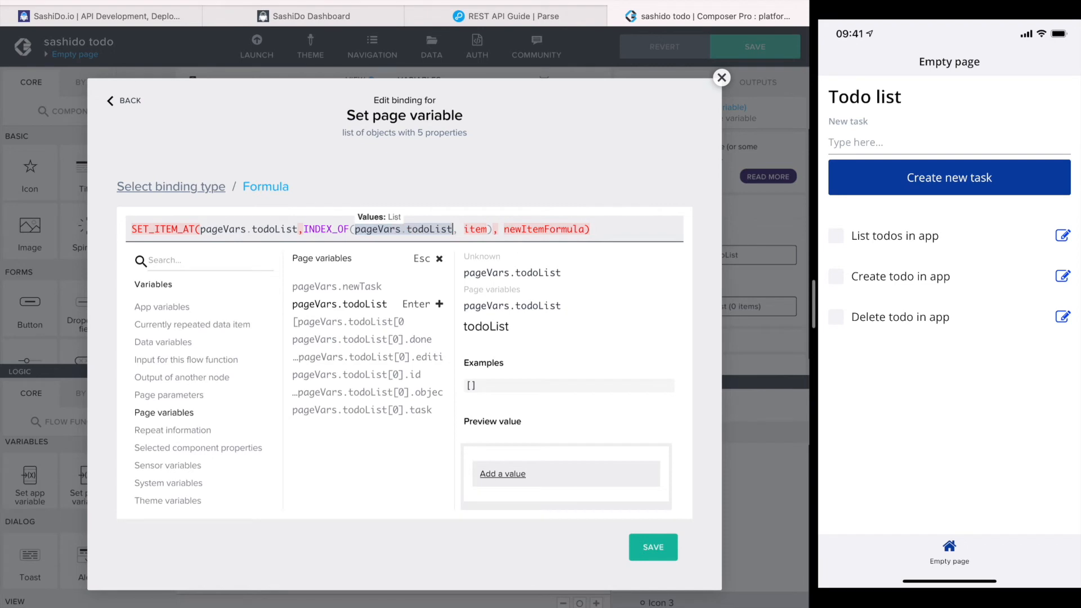
click(477, 228)
text(current)
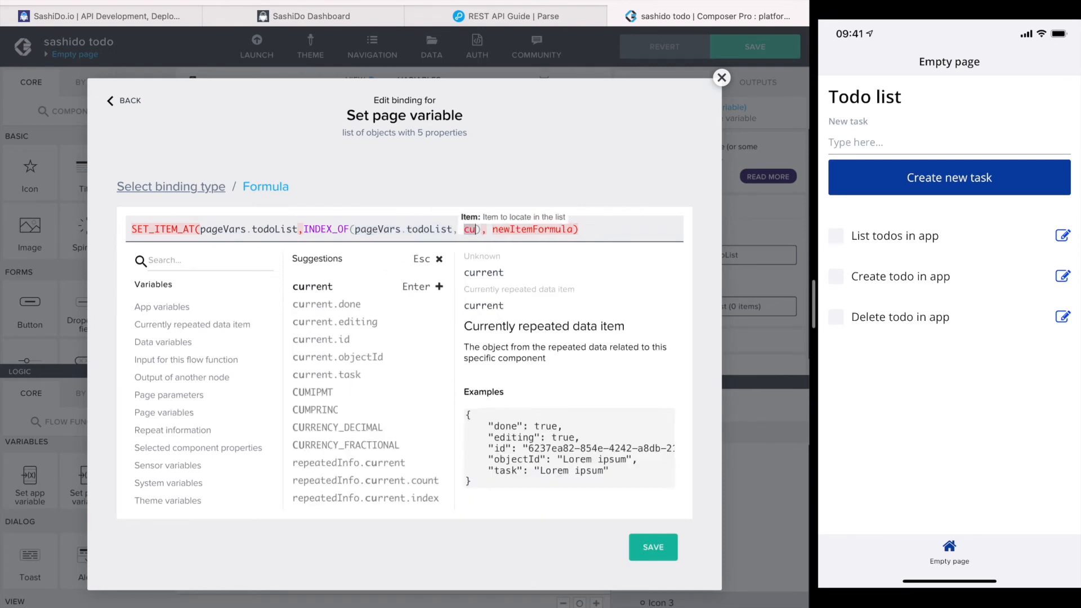
- Replace the newItemFormula argument with an object containing the property done: current.done
click(554, 229)
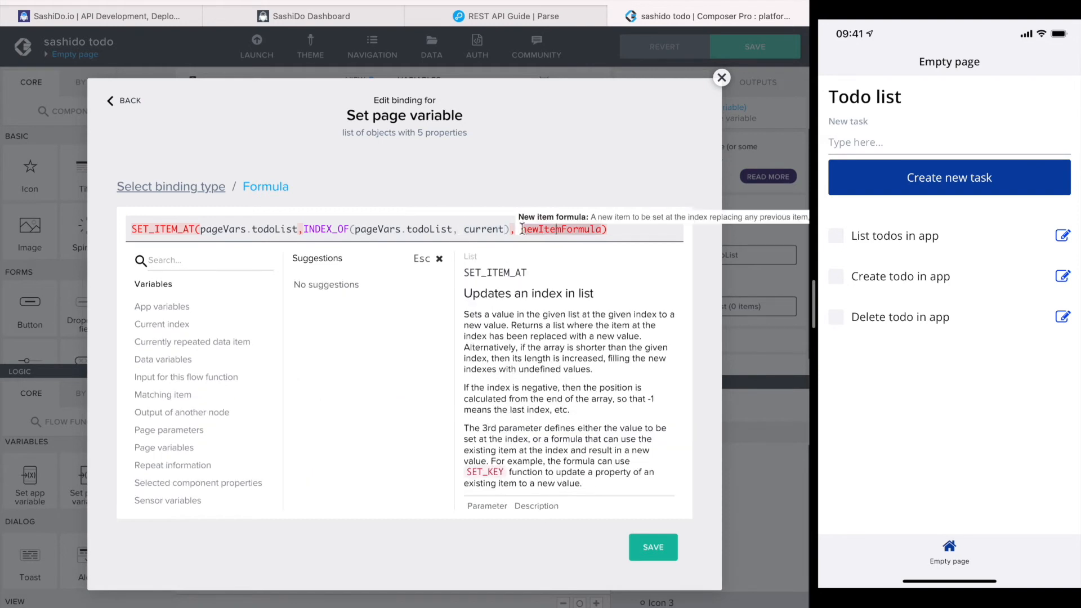
drag(524, 228, 602, 229)
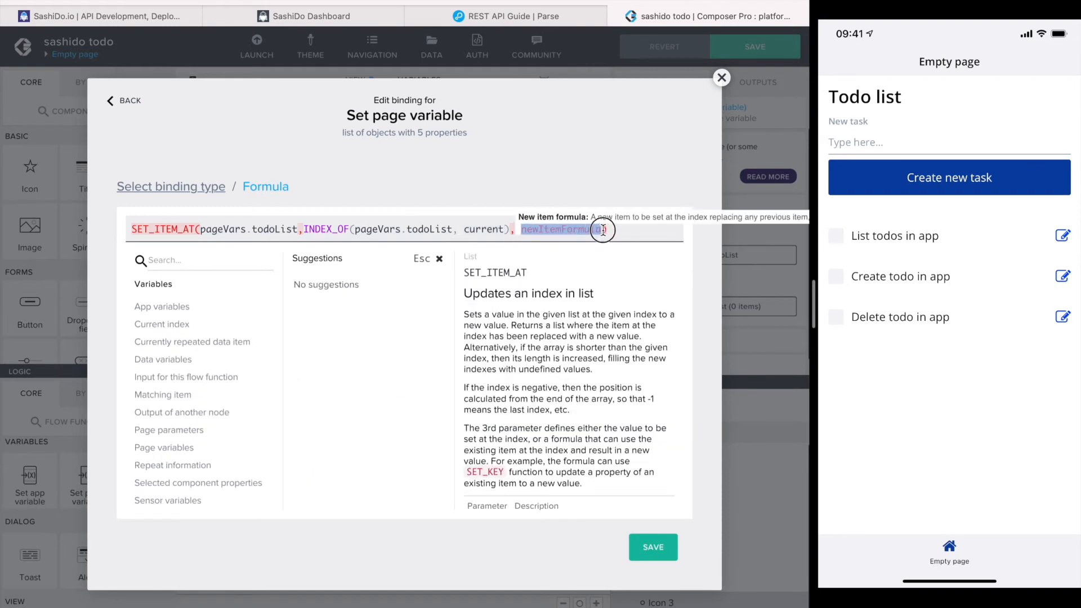
key(BackSpace)
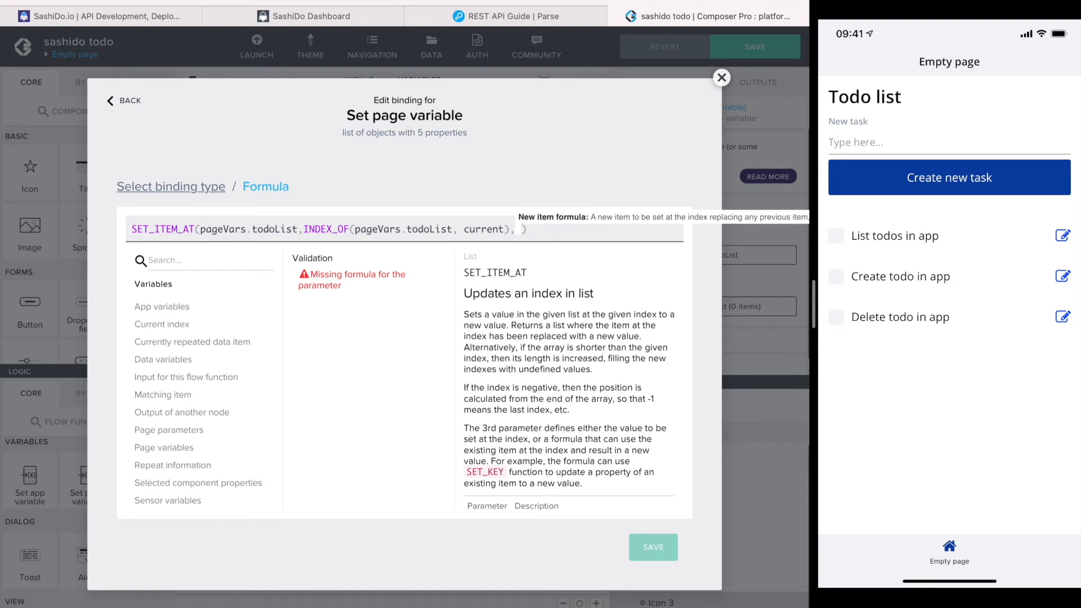
text({})
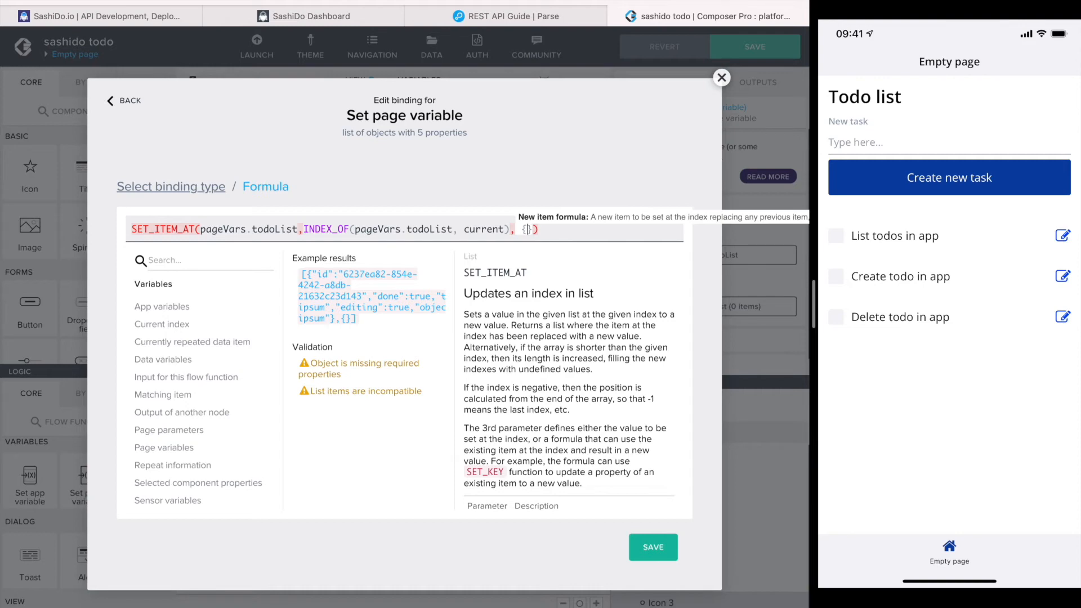
text(done)
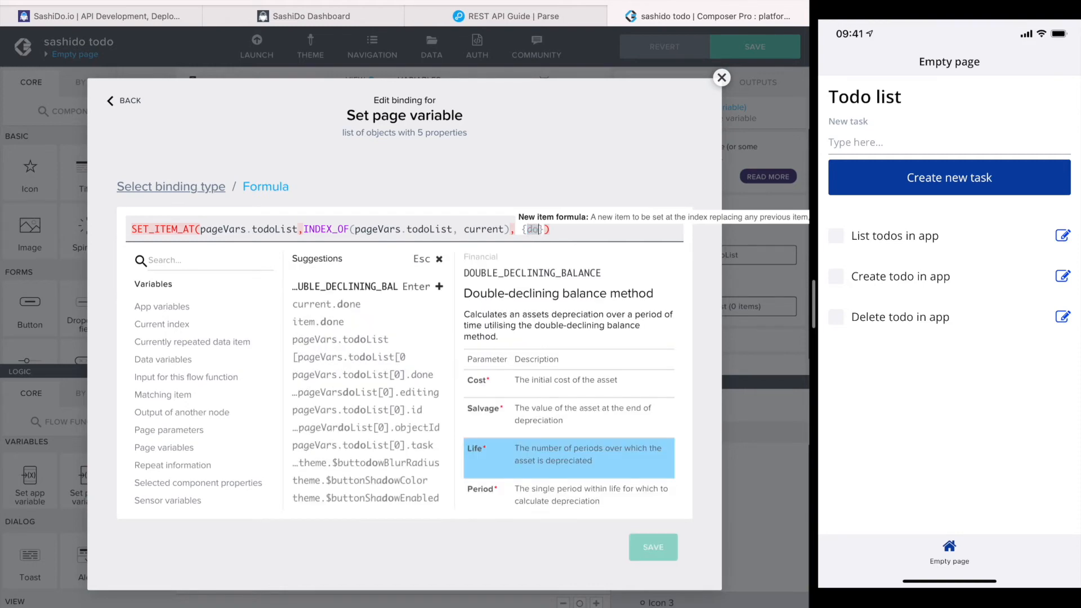
text(: )
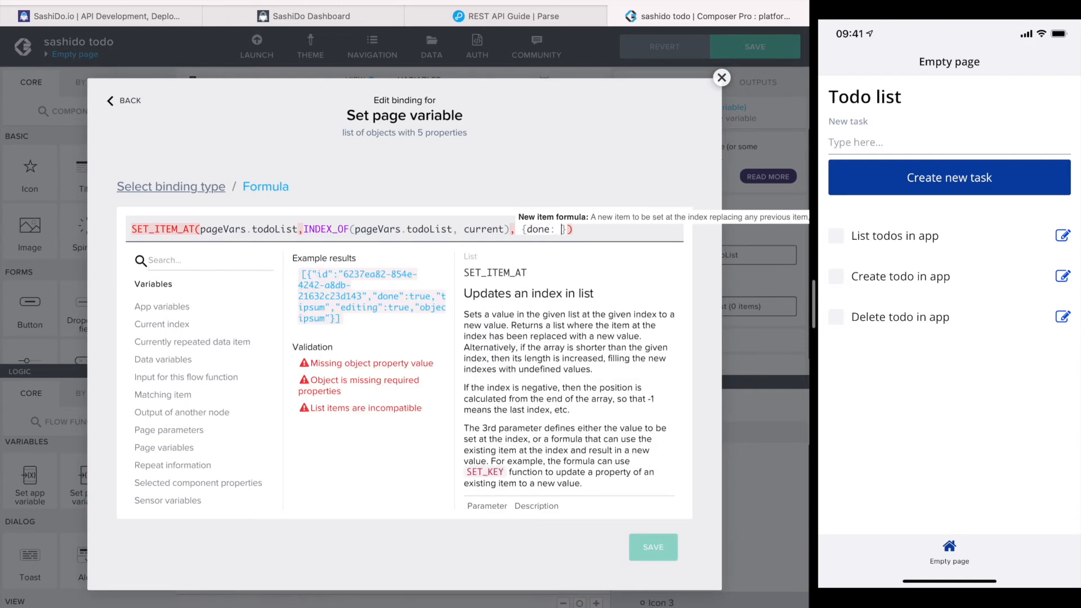
text(current)
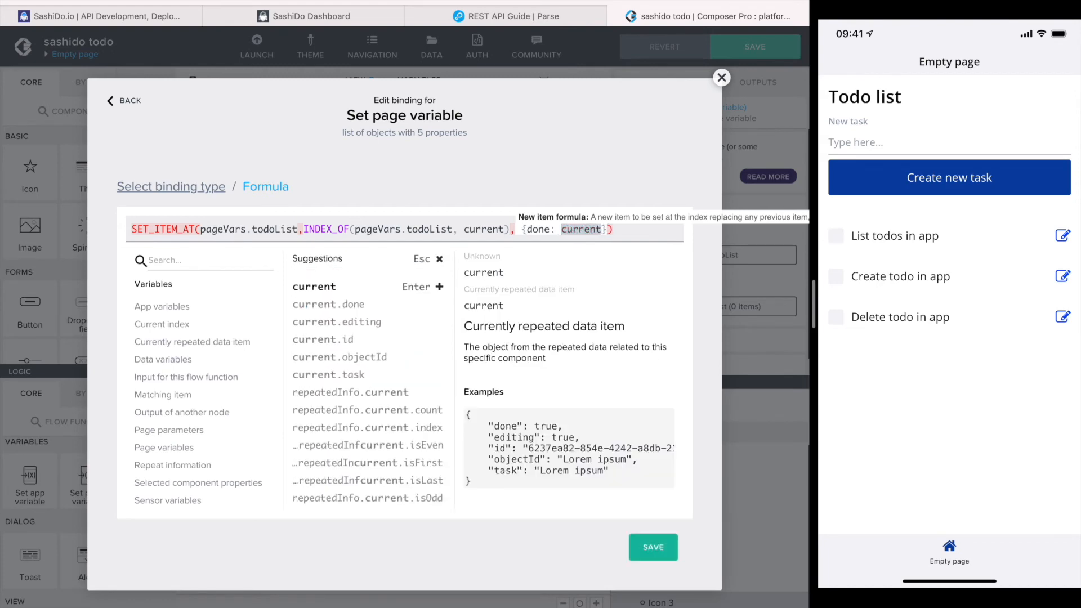
text(.done, )
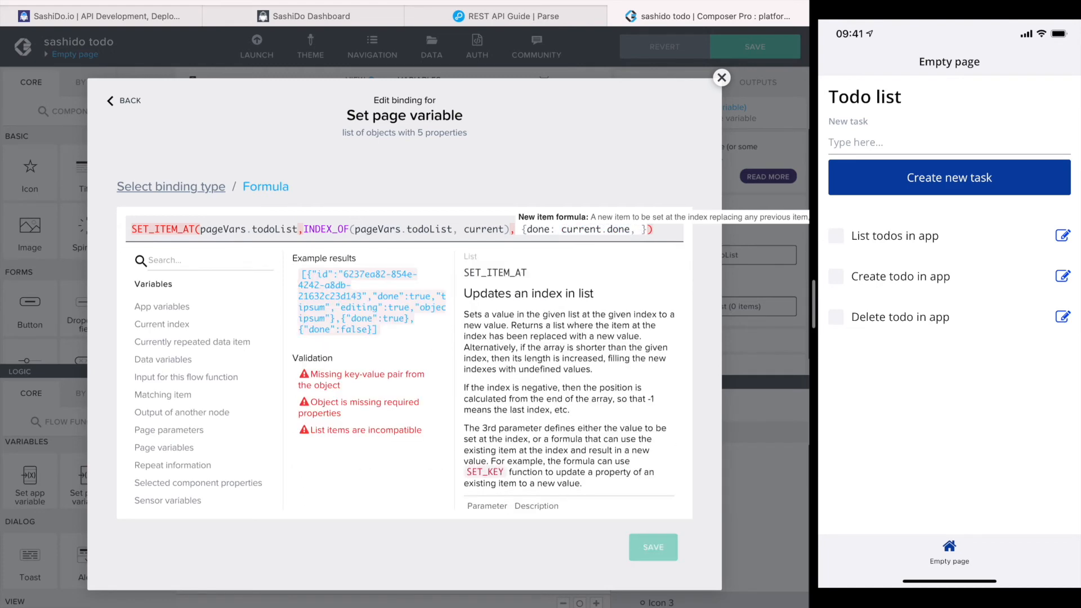
- Add the properties task: current.task and objectId: current.objectId to the new item object in the SET_ITEM_AT formula
text(task)
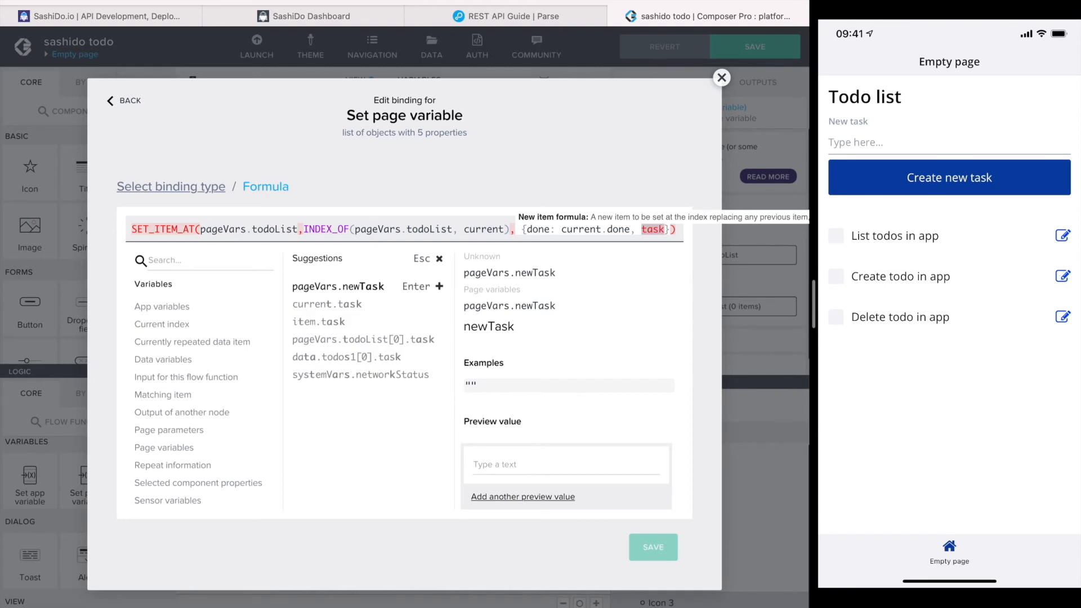
text(: current)
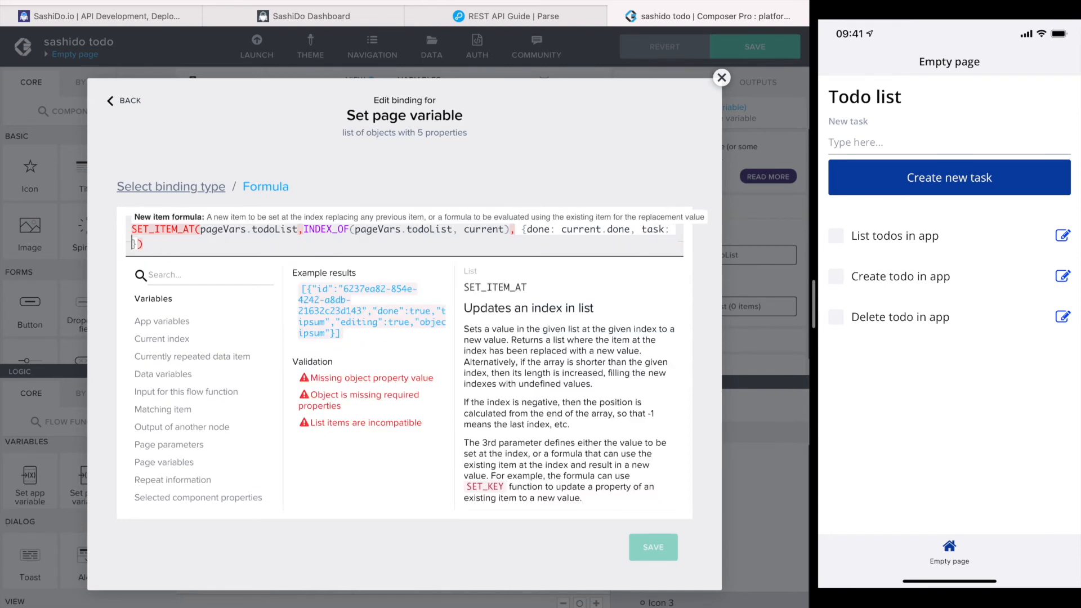
text(.task)
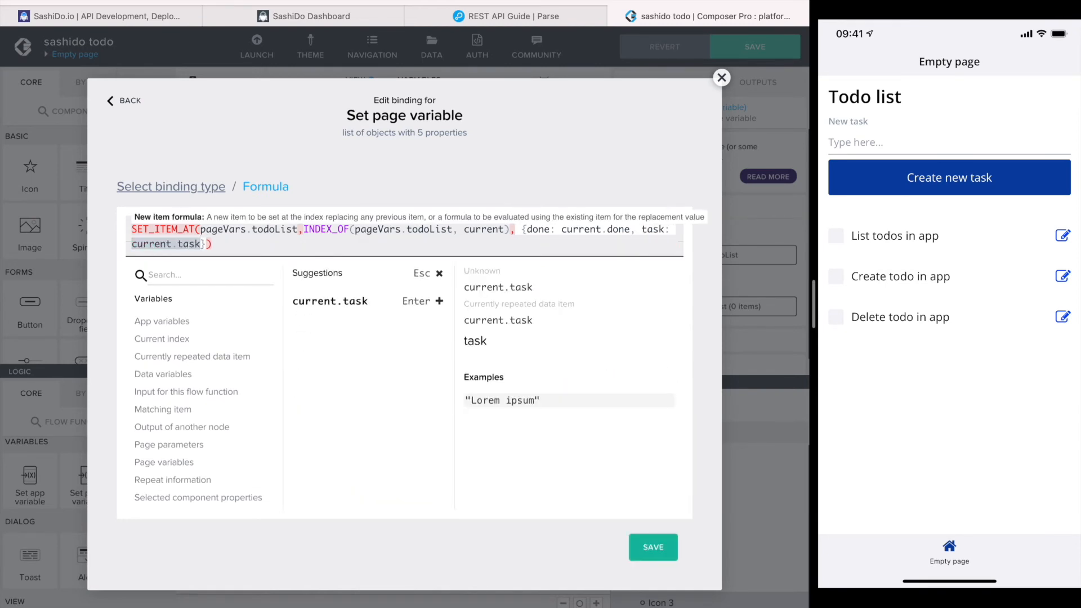
text(, objectId)
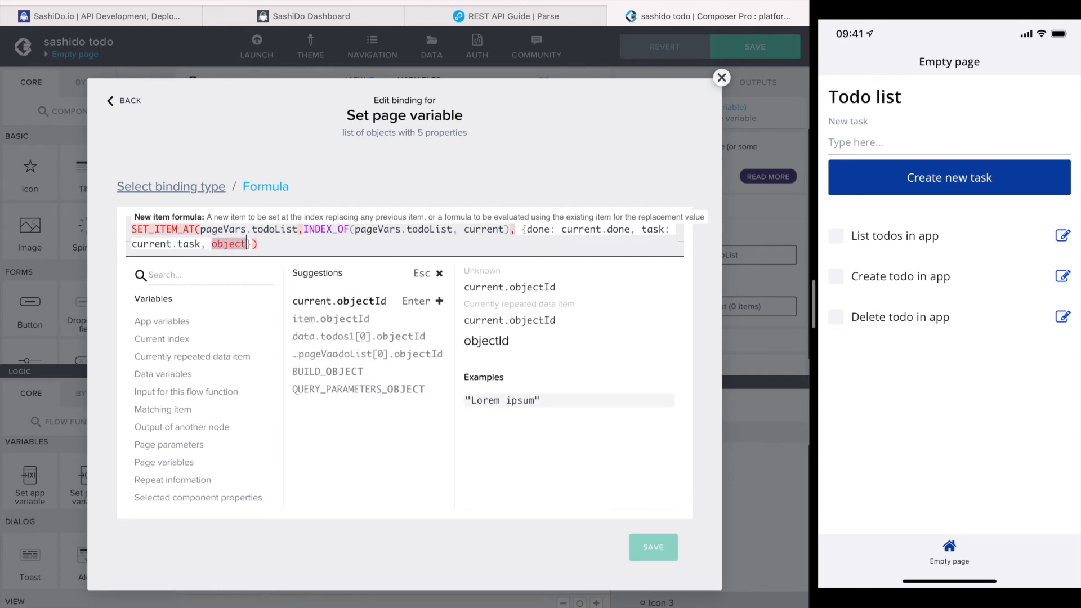
text(: cur)
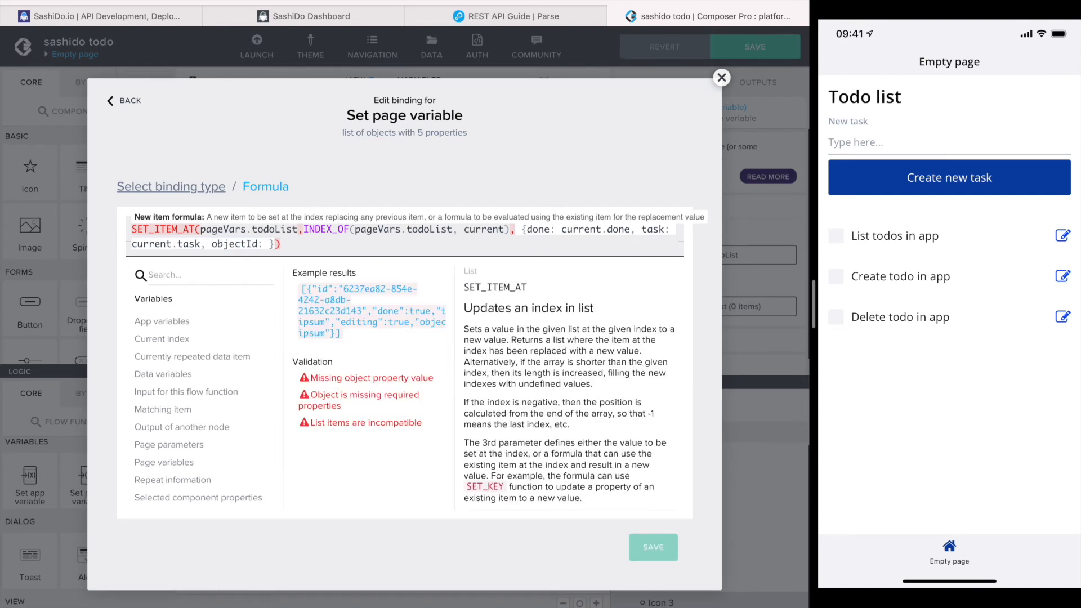
text(rent.objectId)
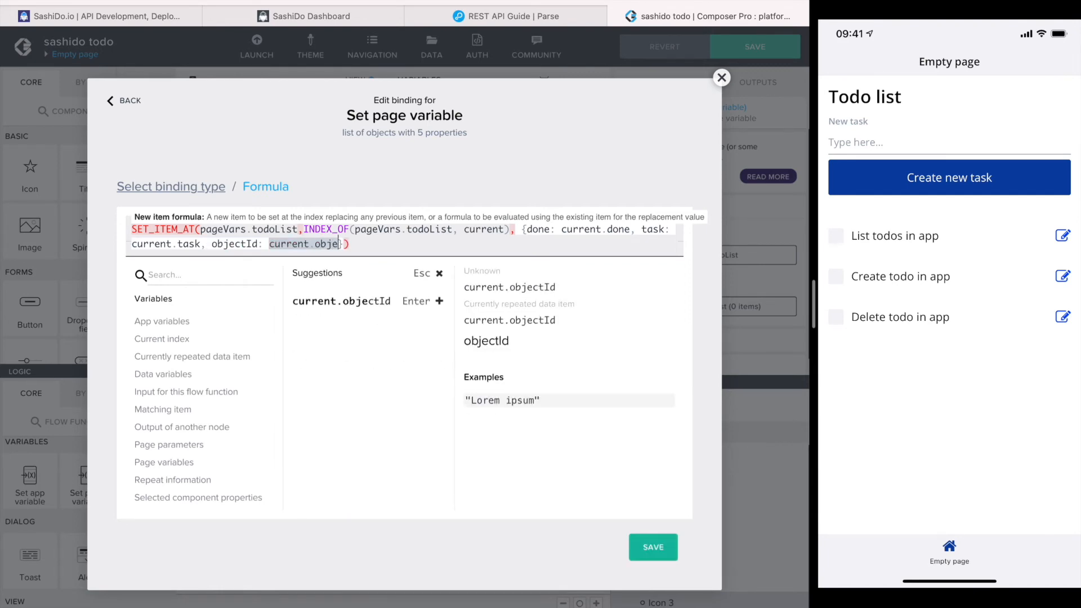
- Add editing: true to the new item object and save the formula as the Set page variable node's assigned value
text(, editi)
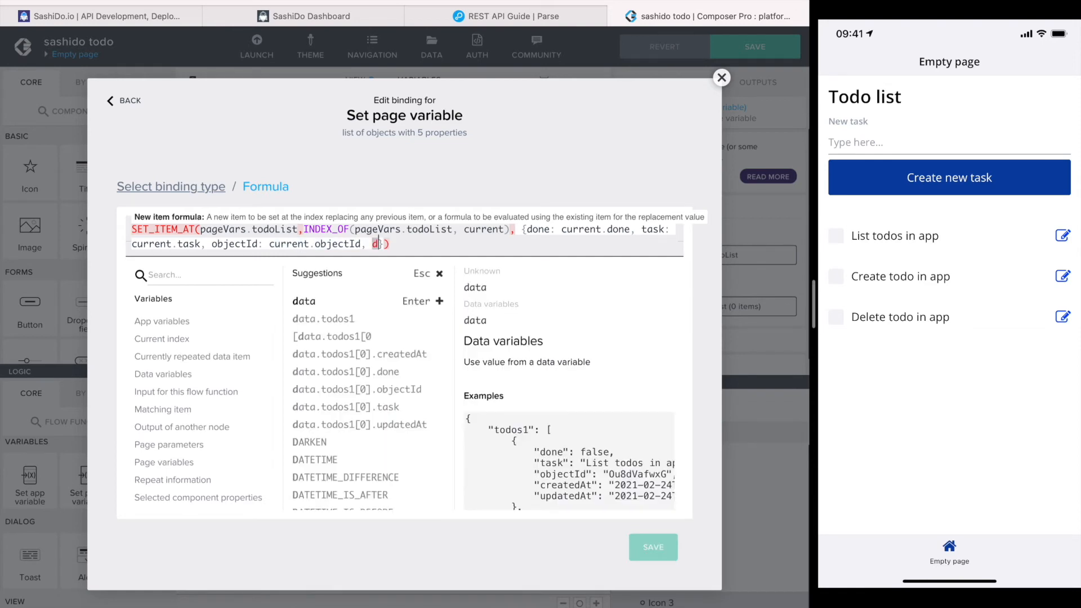
text(ng)
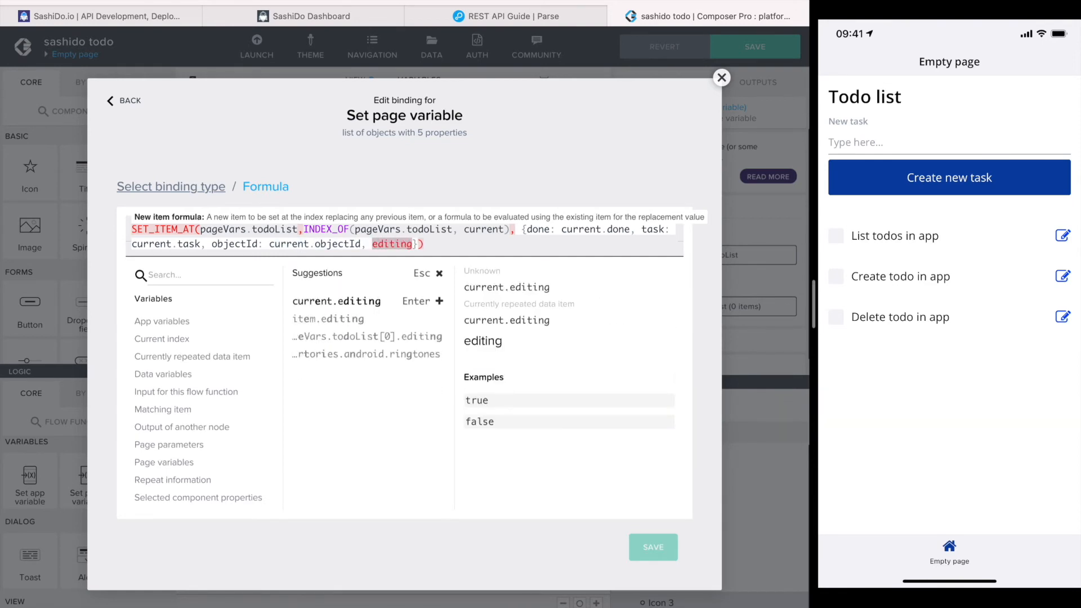
text(:)
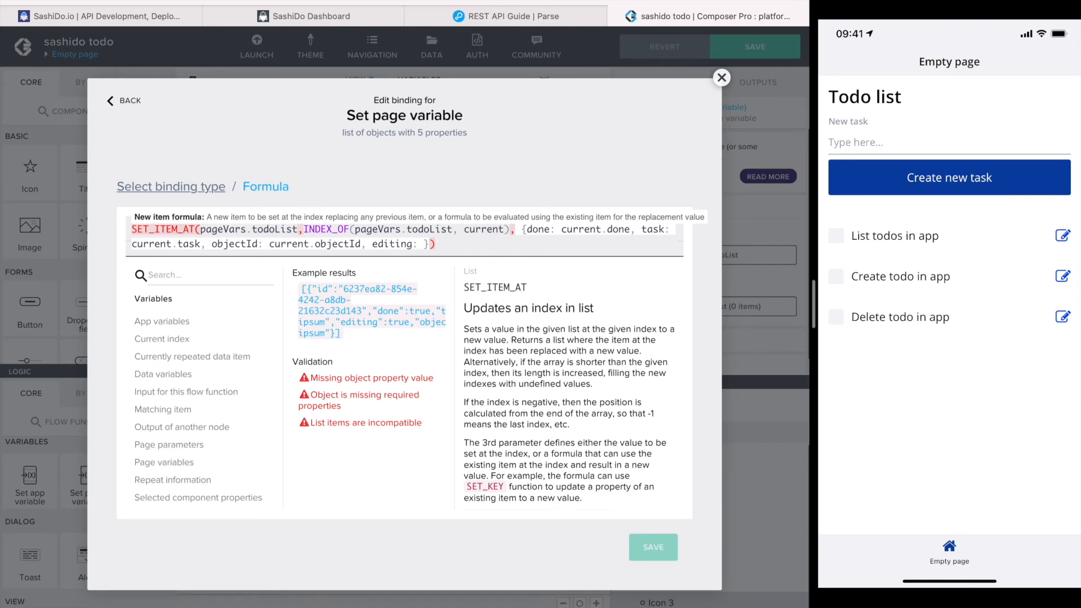
click(176, 276)
text(tru)
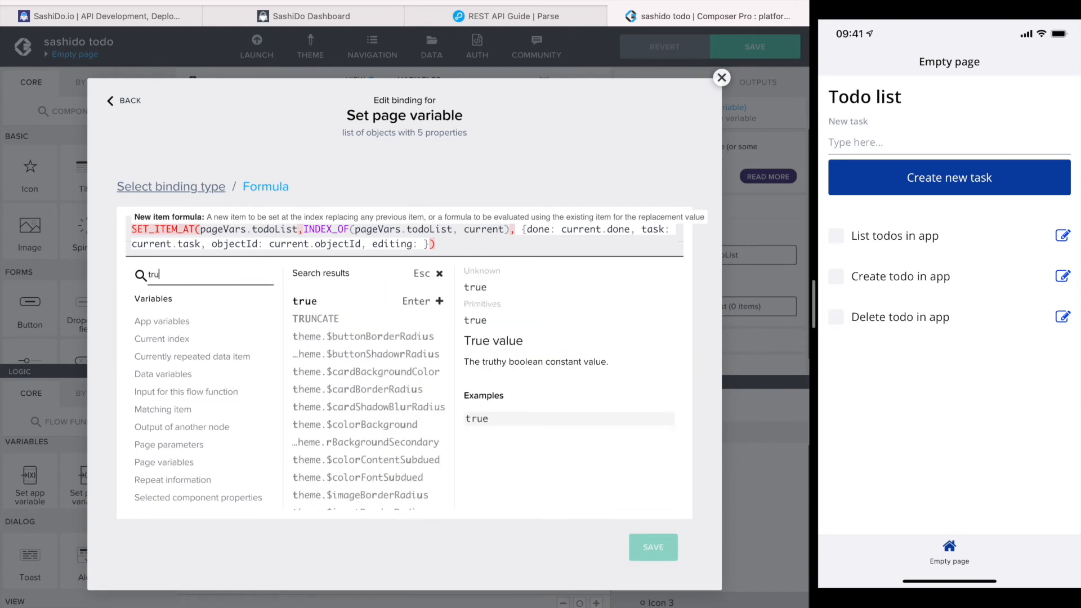
key(Return)
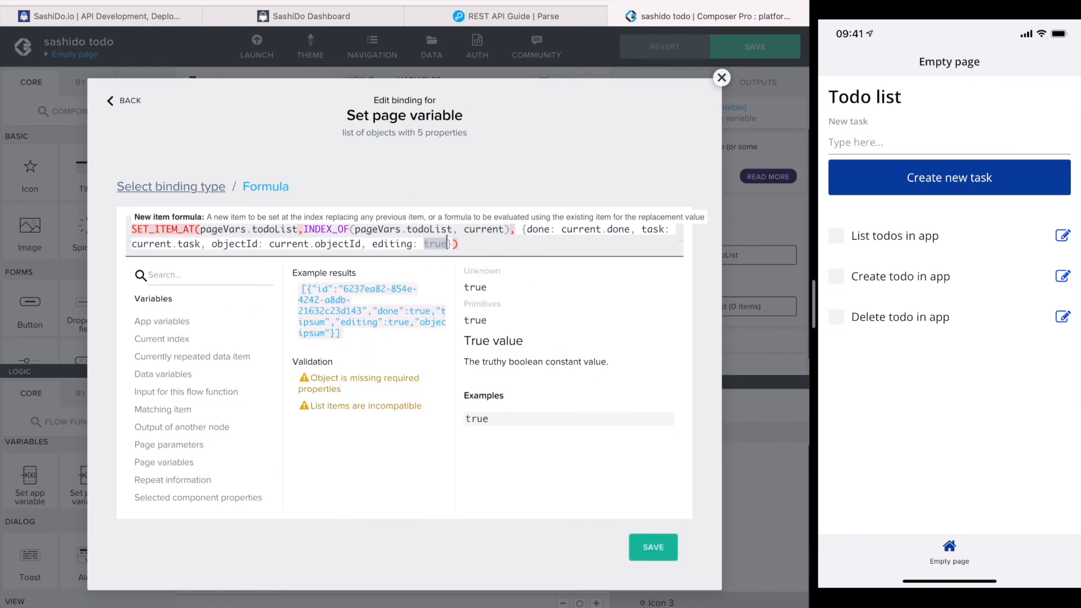
click(653, 549)
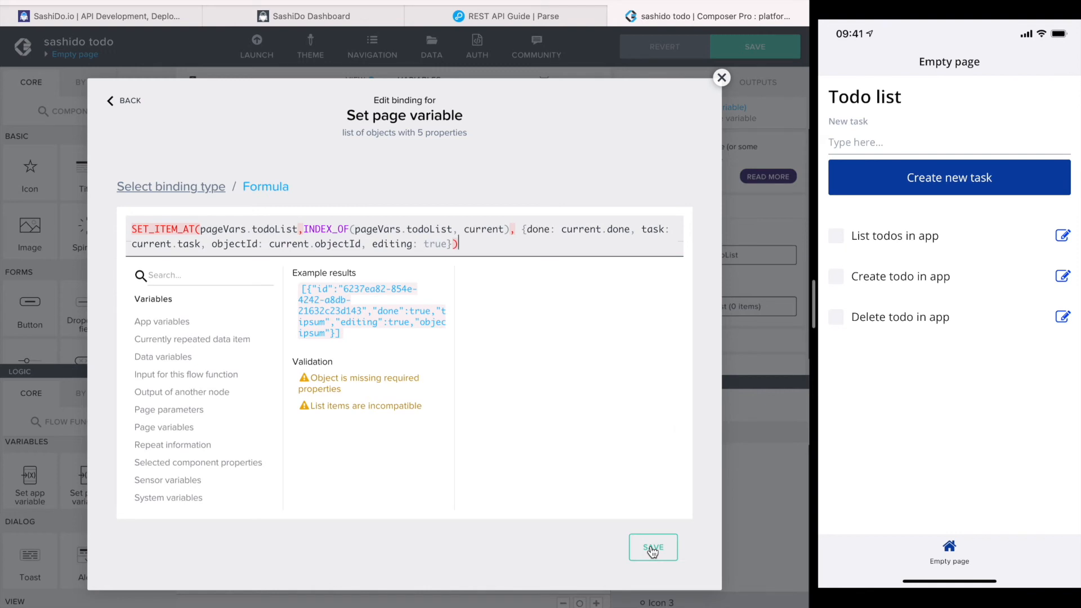
click(653, 549)
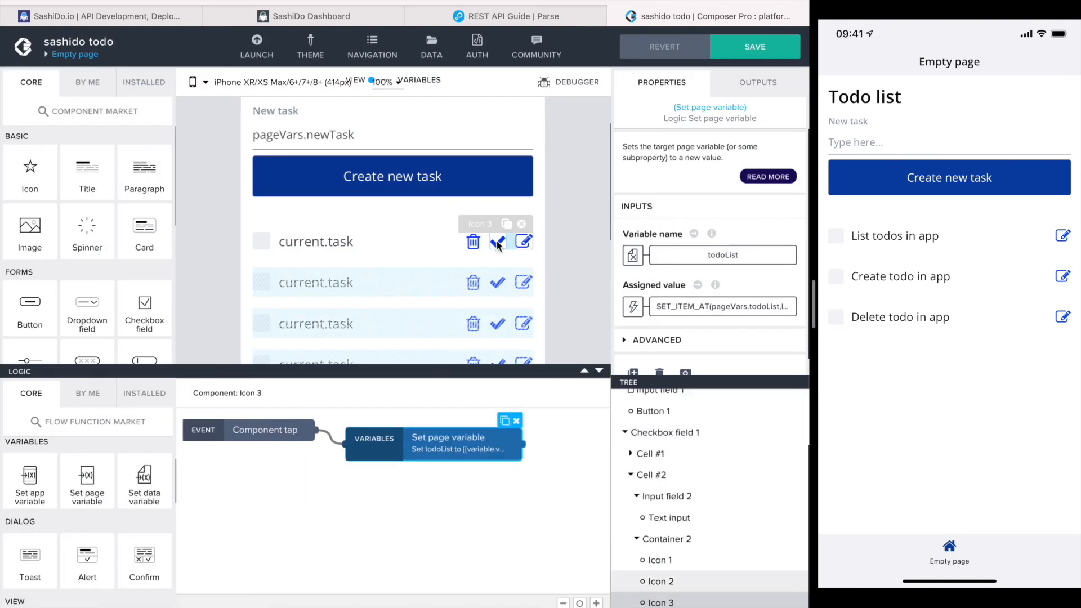
- Add an Update record node to the check icon's logic and connect it to the Component tap event
click(497, 244)
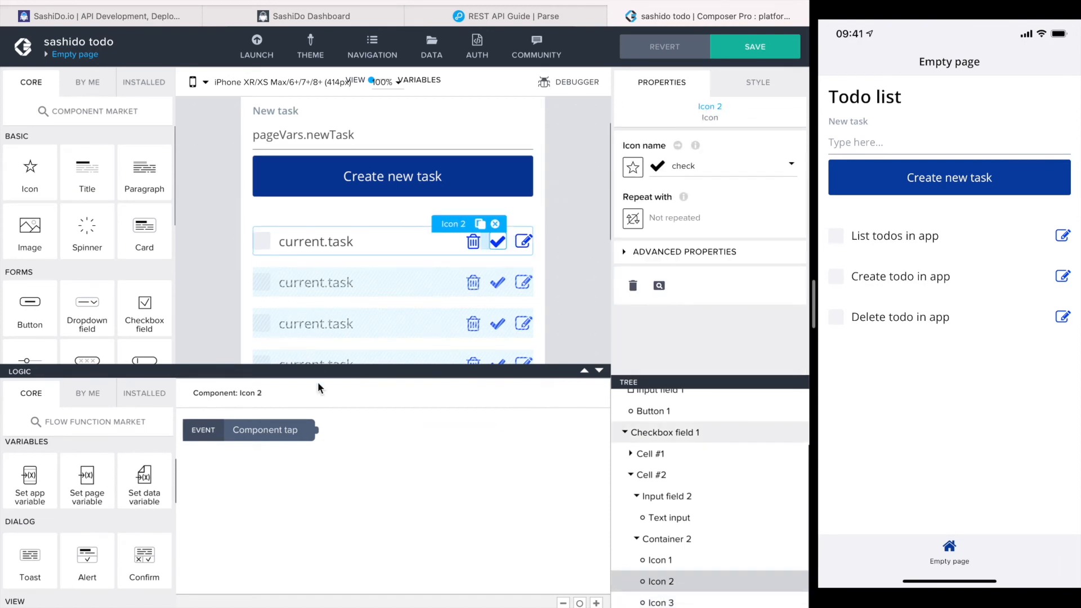
scroll(87, 535, down, 5)
drag(30, 515, 307, 489)
drag(318, 430, 237, 489)
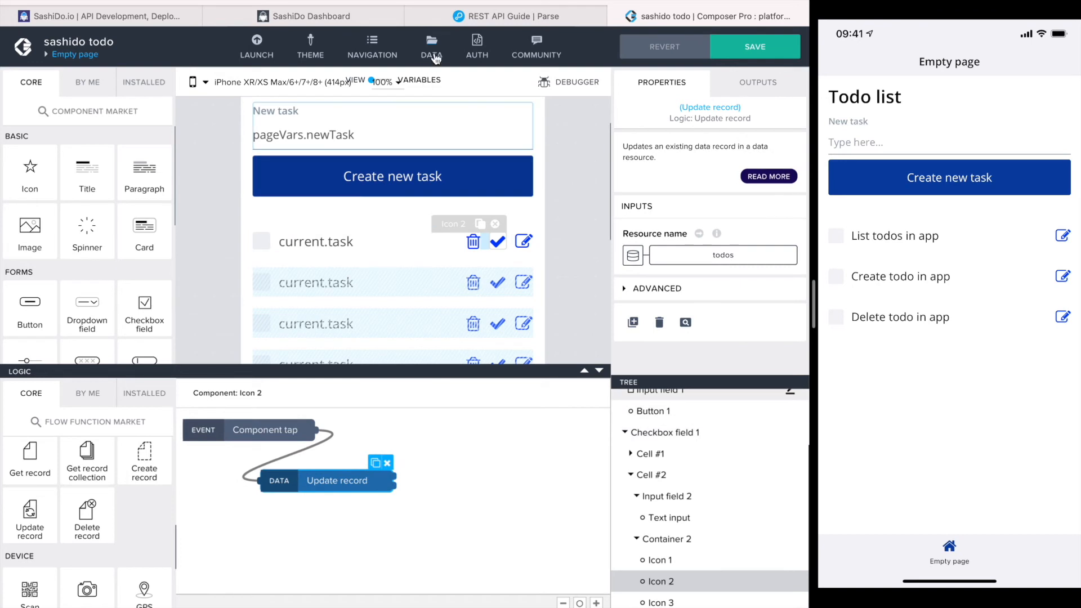
- Enable the Update record (PUT) method for the todos data resource
click(433, 56)
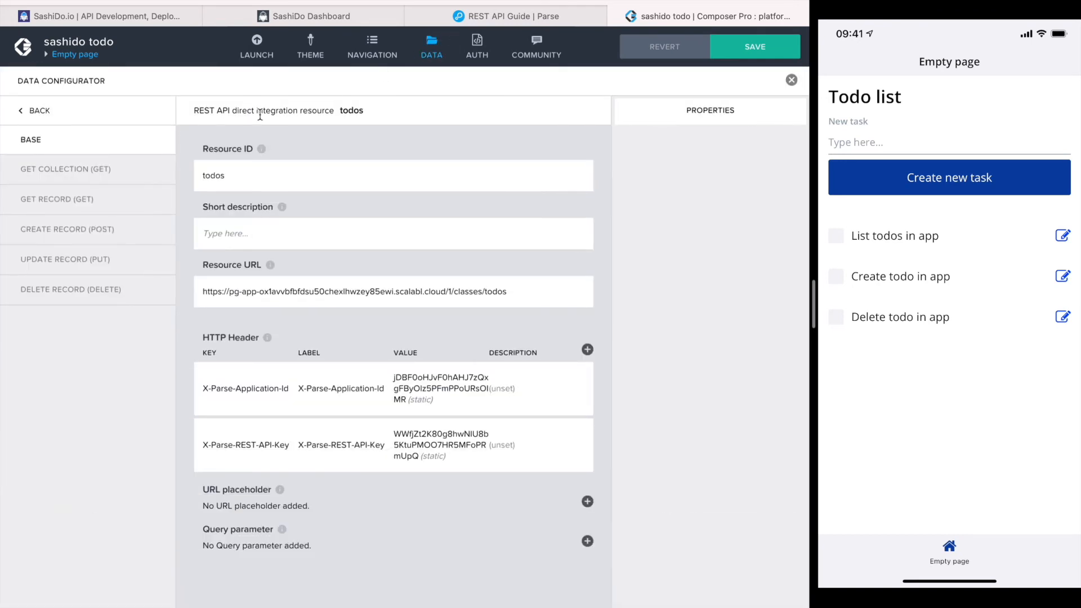
click(75, 265)
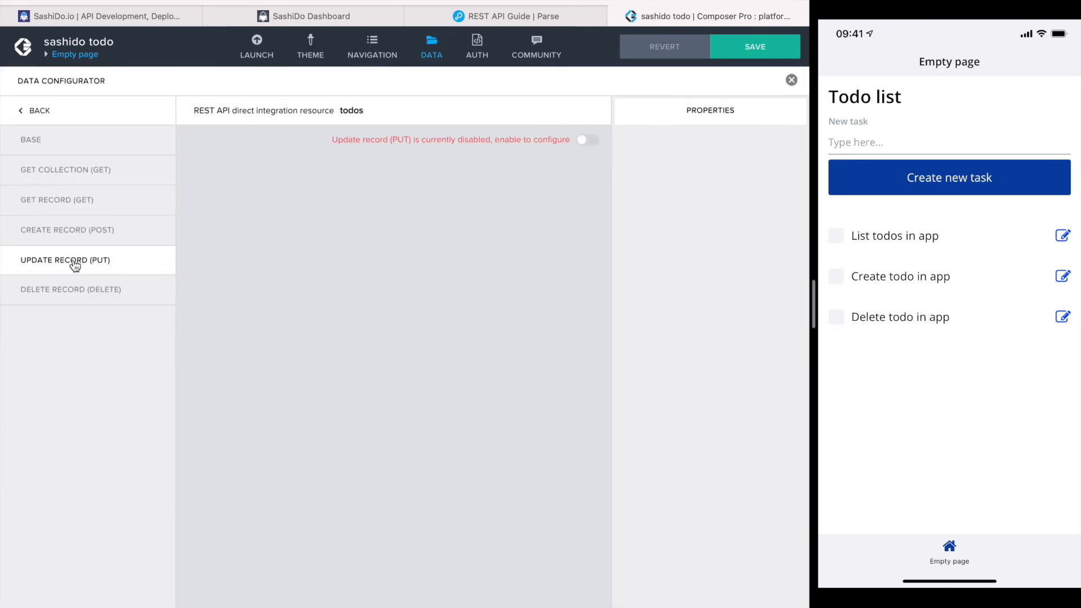
click(591, 143)
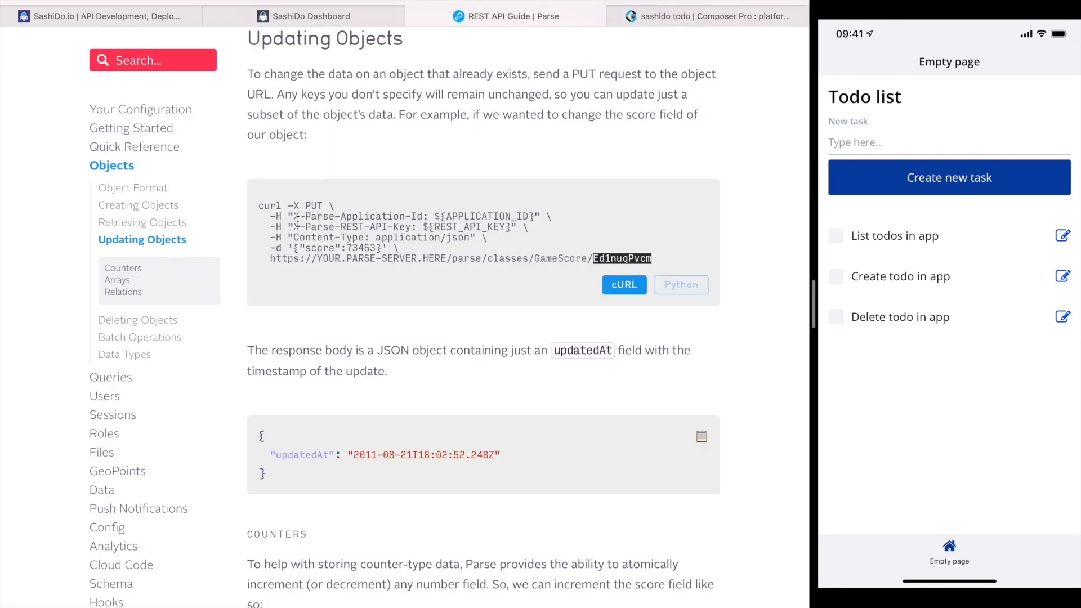
- Examine the headers, request body and object ID in the PUT example under Updating Objects in the Parse REST API guide
drag(294, 216, 427, 217)
drag(294, 227, 413, 231)
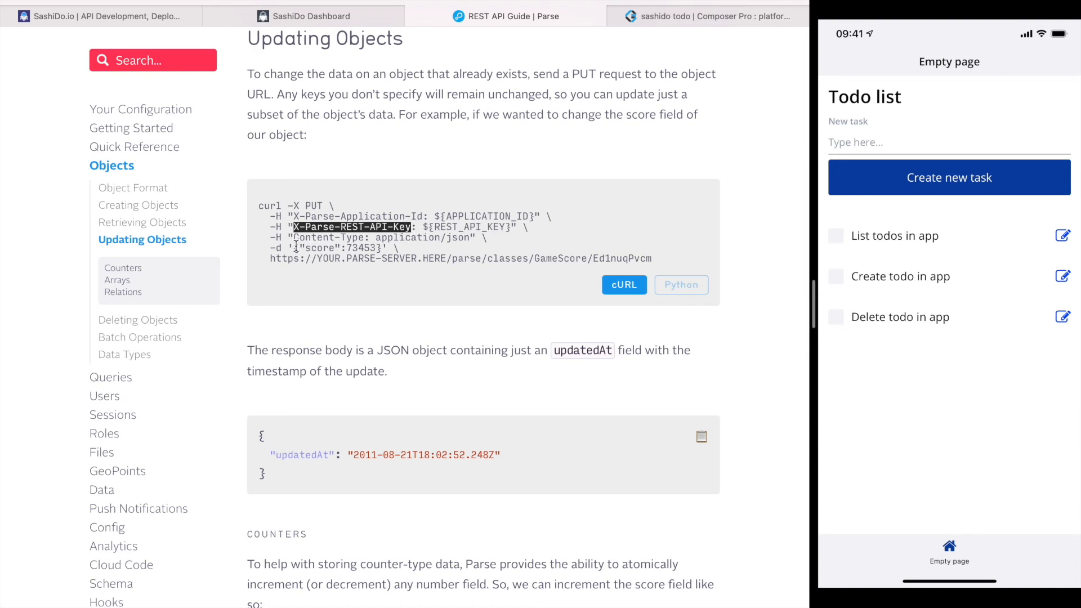
drag(295, 249, 381, 250)
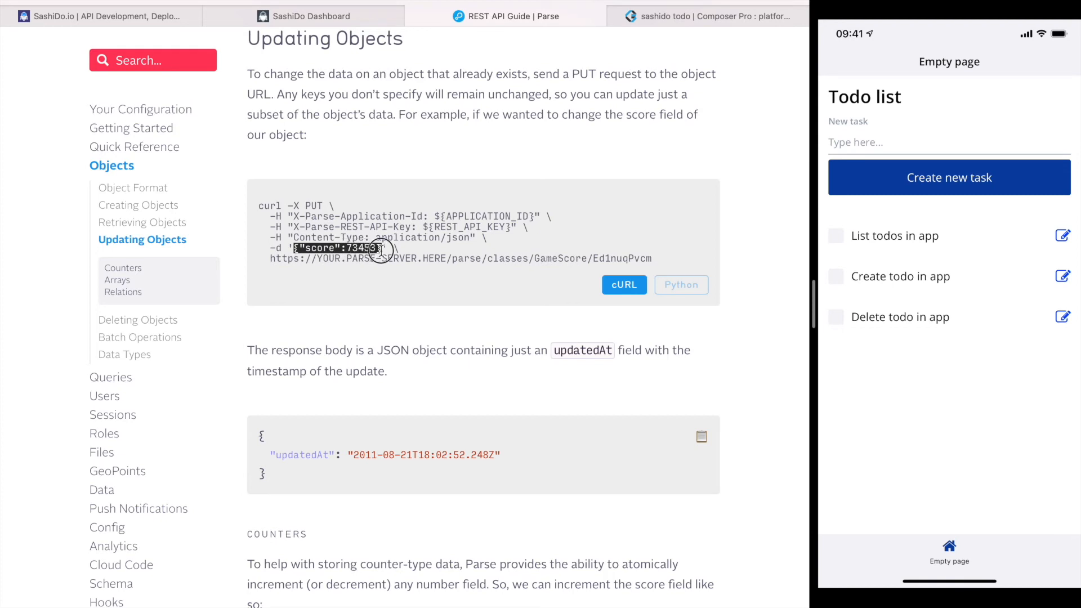
double_click(620, 256)
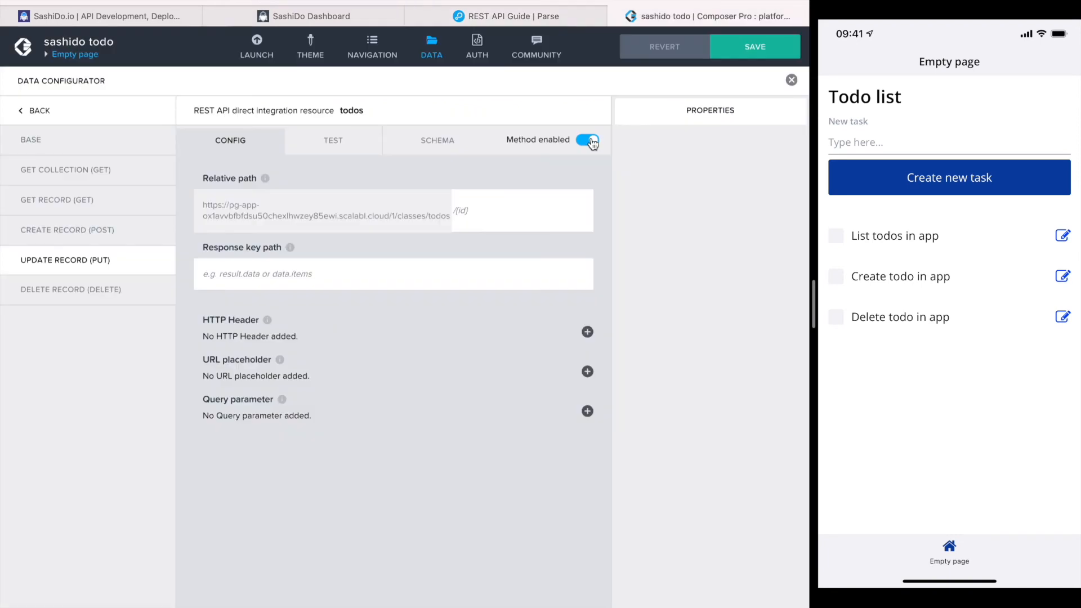
- Set the PUT method's relative path to /{id} and add a URL placeholder with label and key id
click(478, 193)
text(/{id)
click(585, 372)
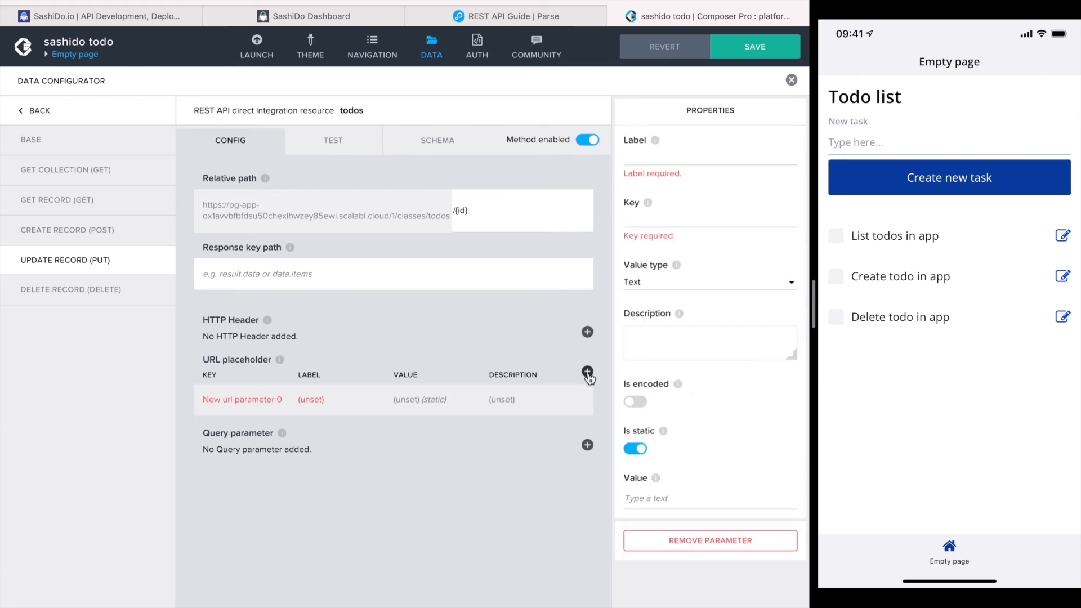
click(646, 156)
text(id)
click(636, 204)
text(id)
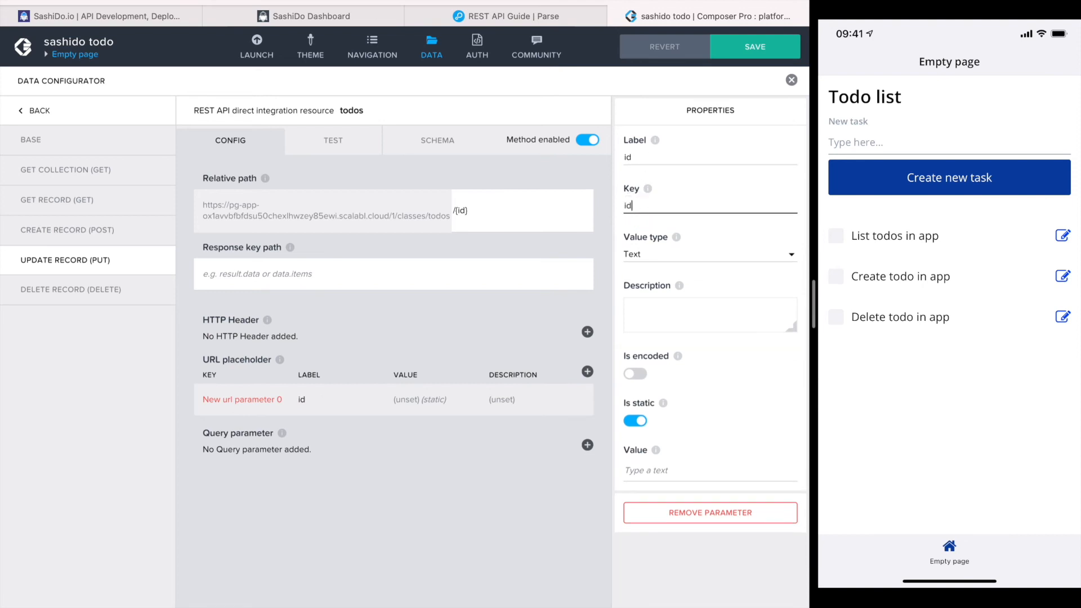
- Make the id placeholder non-static and non-optional, save the application and close the data configurator
click(630, 422)
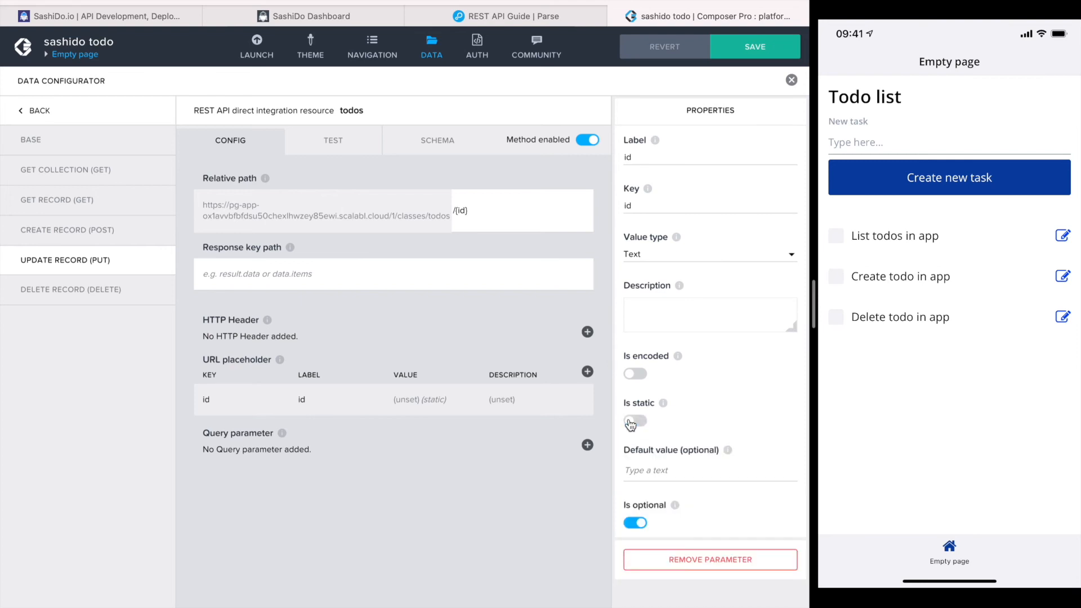
click(633, 524)
click(764, 51)
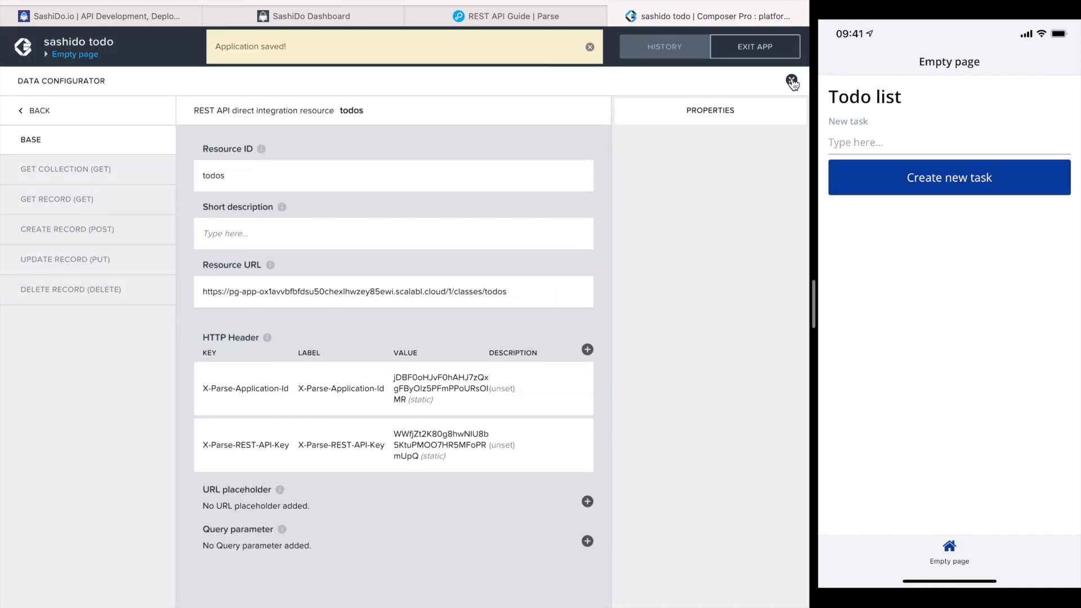
click(792, 81)
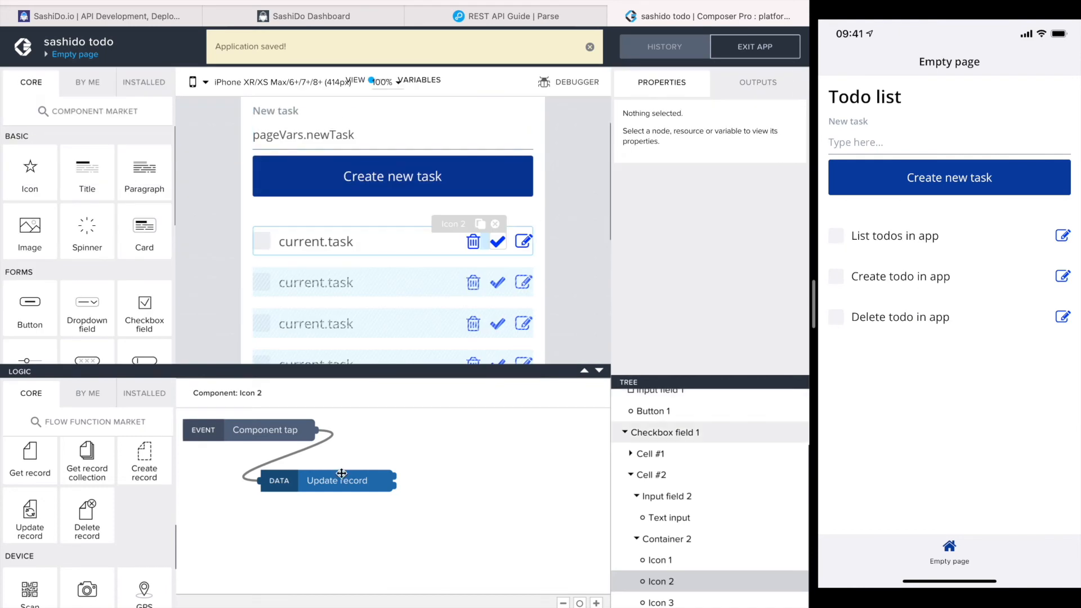
- Bind the Update record node's id to the repeated item's property current.objectId
click(276, 482)
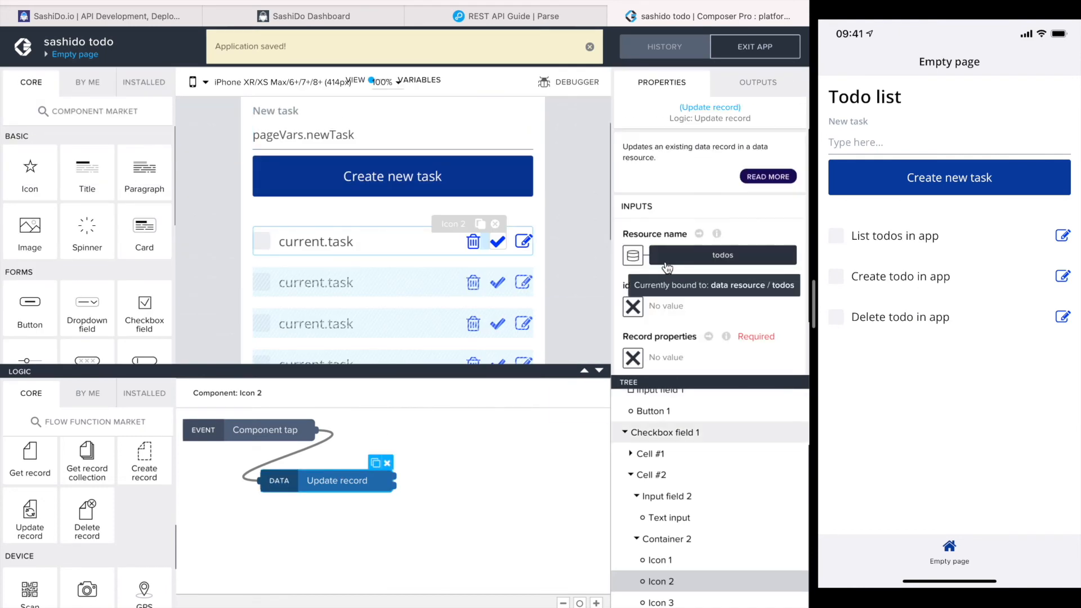
scroll(634, 301, down, 3)
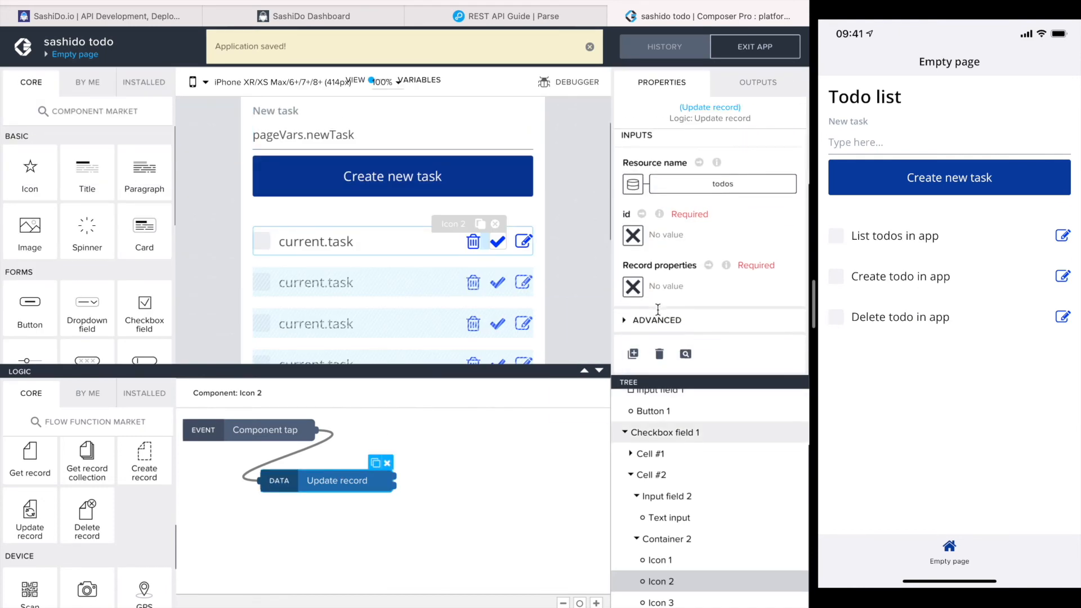
click(633, 241)
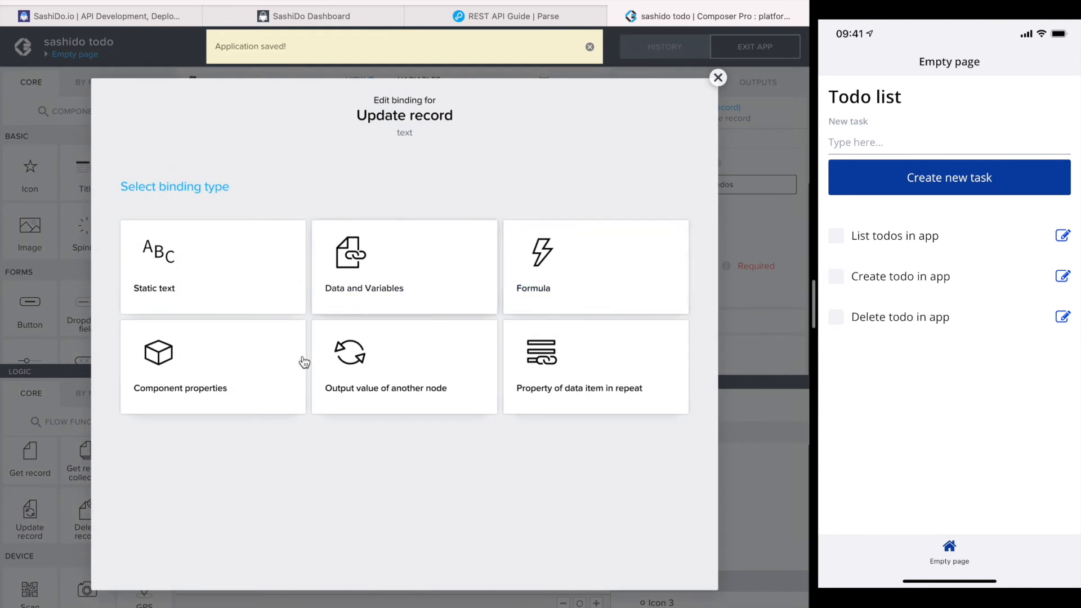
click(539, 373)
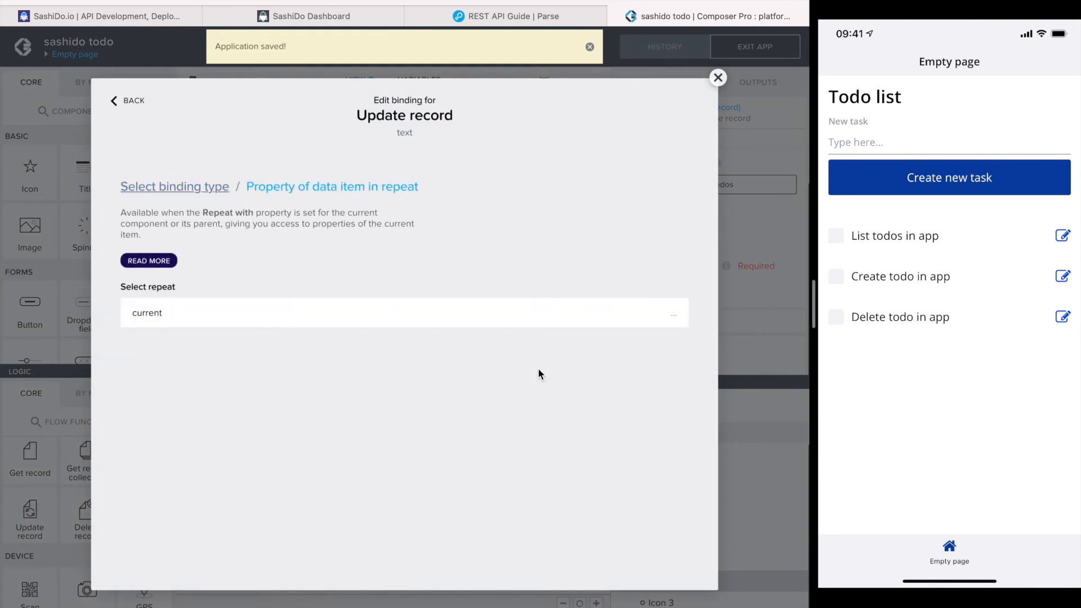
click(290, 317)
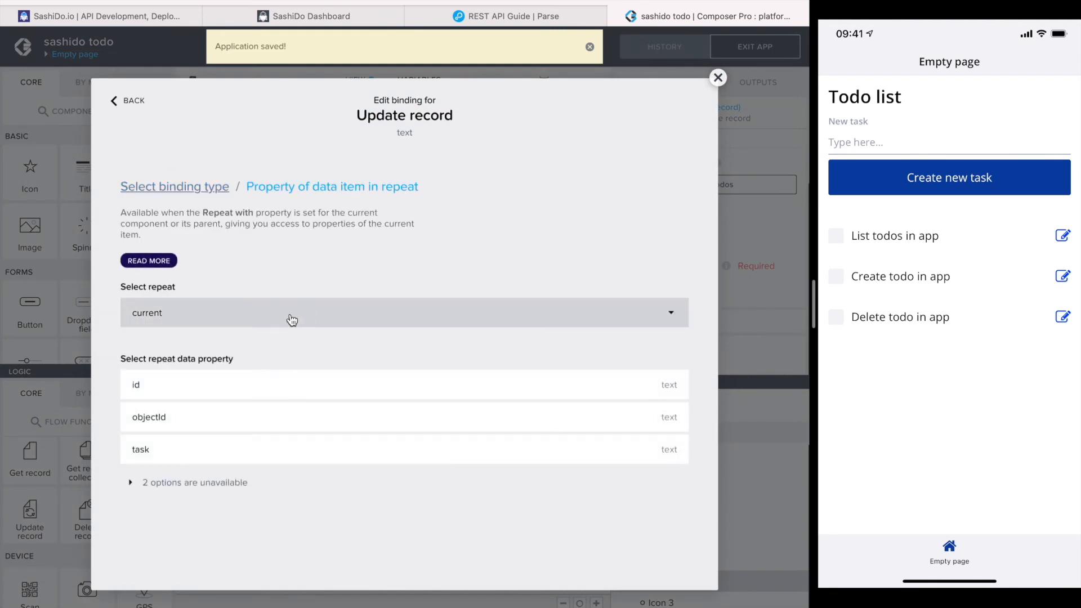
click(258, 418)
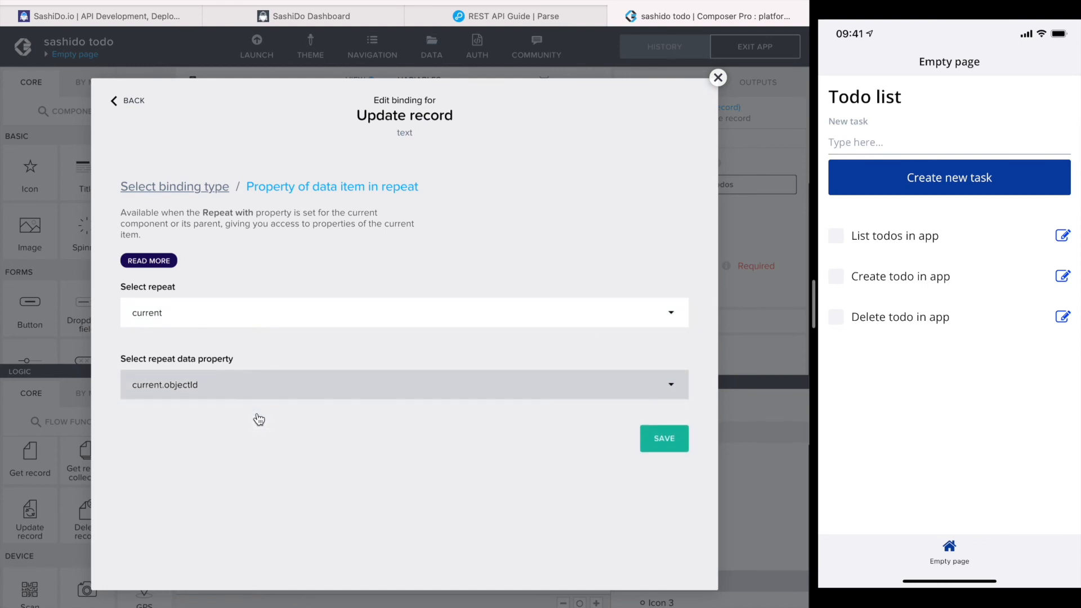
click(670, 445)
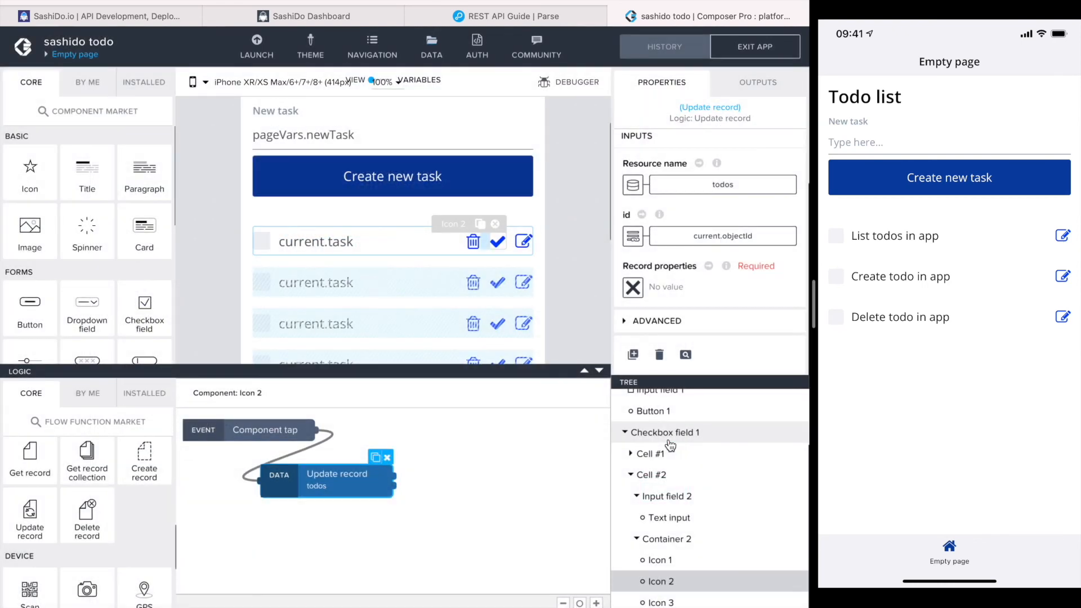
- Bind the Update record node's record properties to the formula {task: current.task}
click(633, 290)
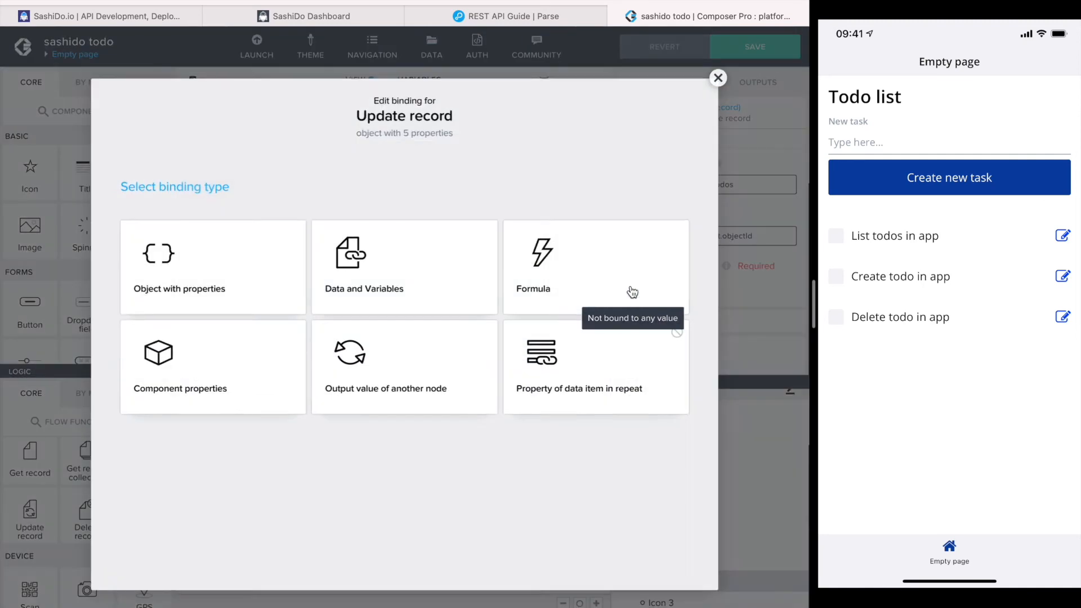
click(547, 273)
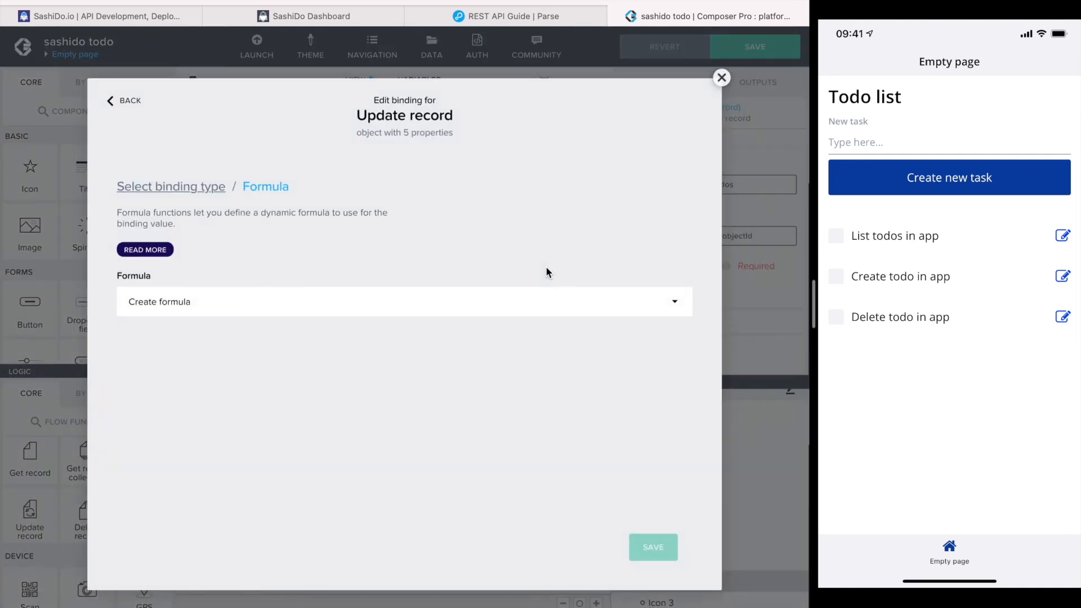
click(356, 314)
text({})
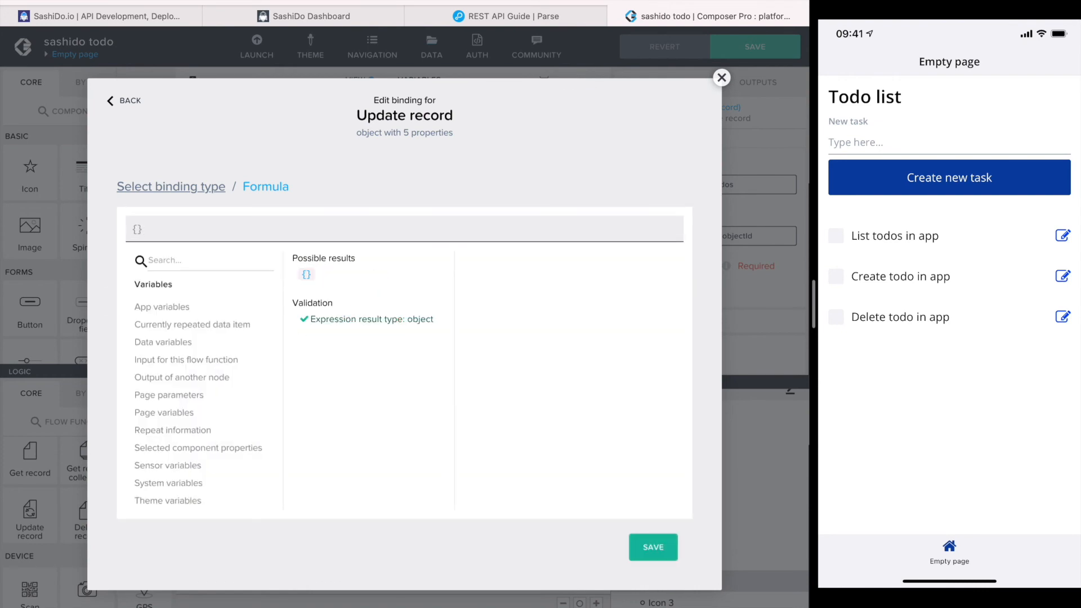
text(task)
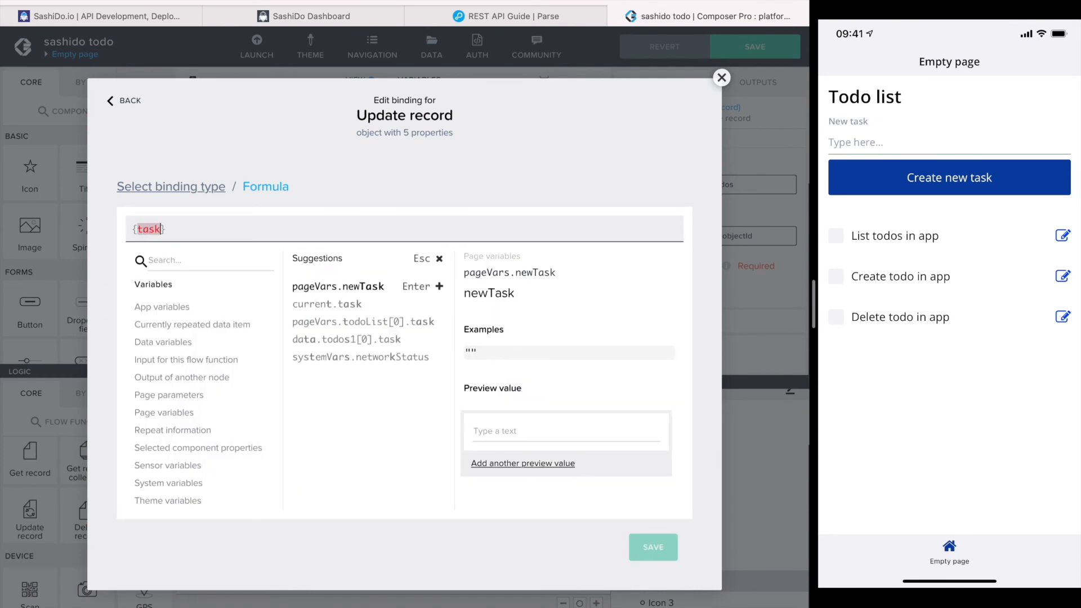
text(: )
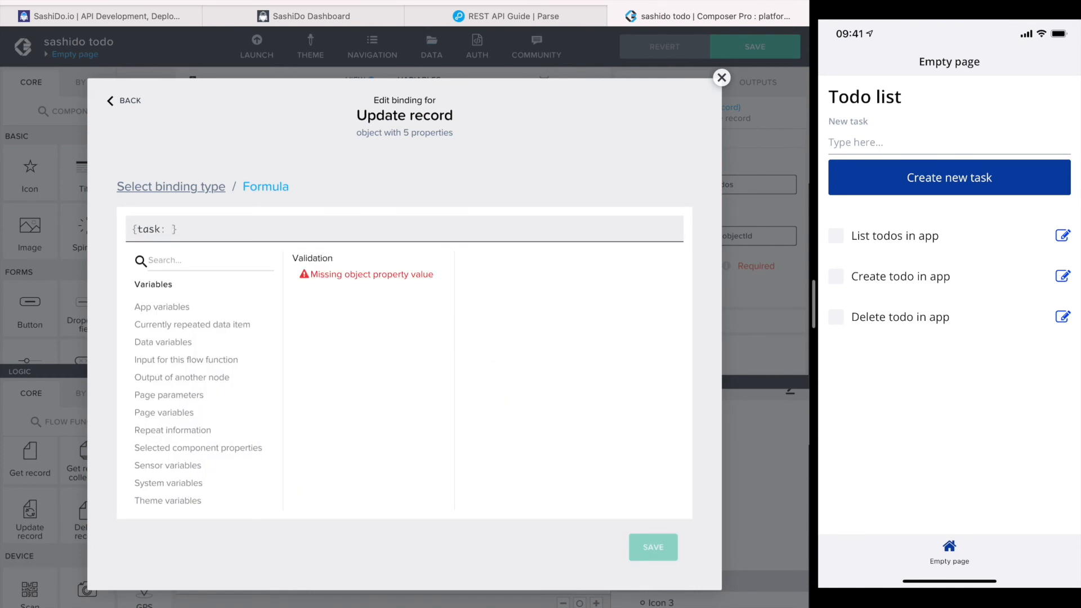
text(curr)
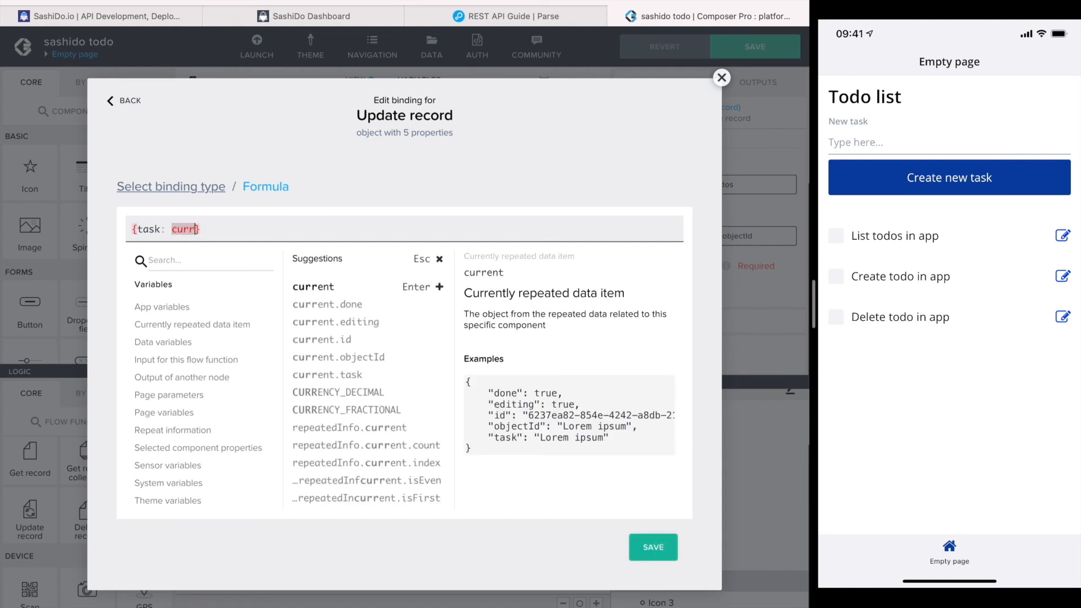
text(ent.task)
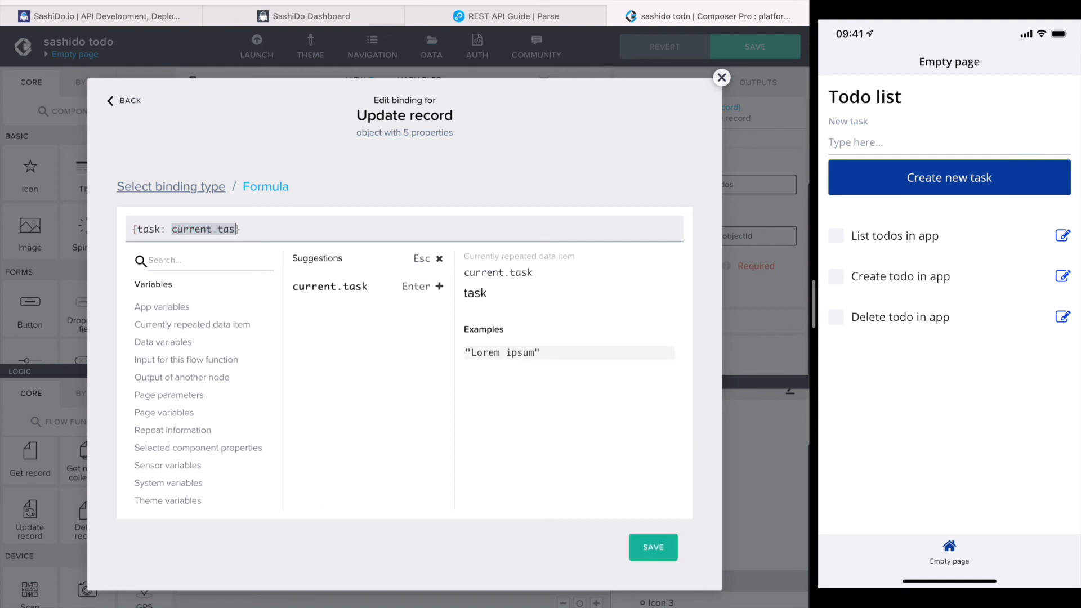
click(273, 227)
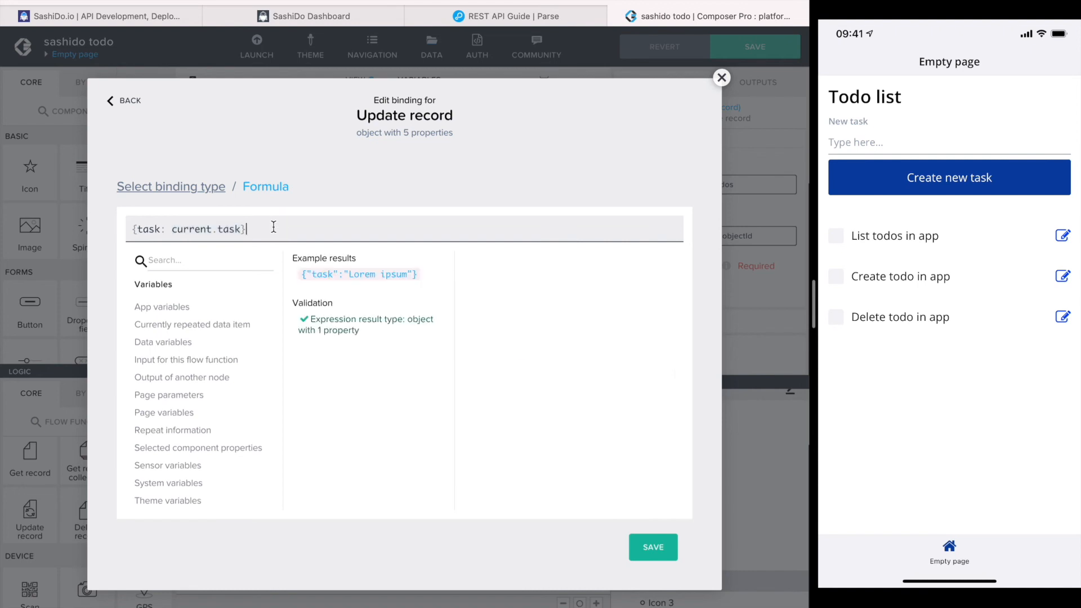
click(658, 547)
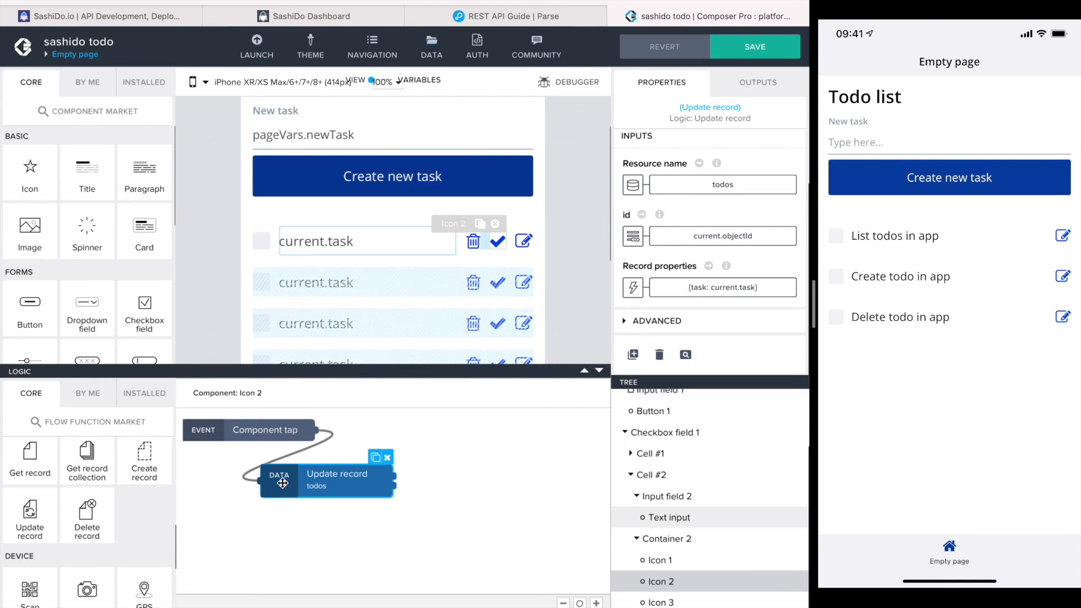
- Copy the pencil icon's Set page variable node into the check icon's logic and connect it after the Update record node
click(524, 241)
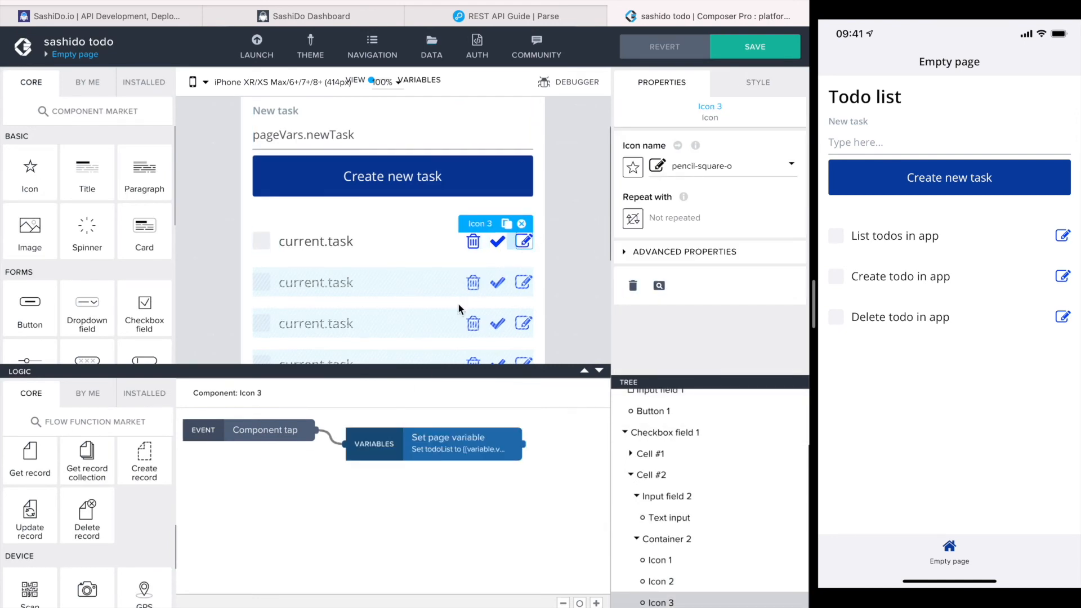
click(376, 448)
key(ctrl+c)
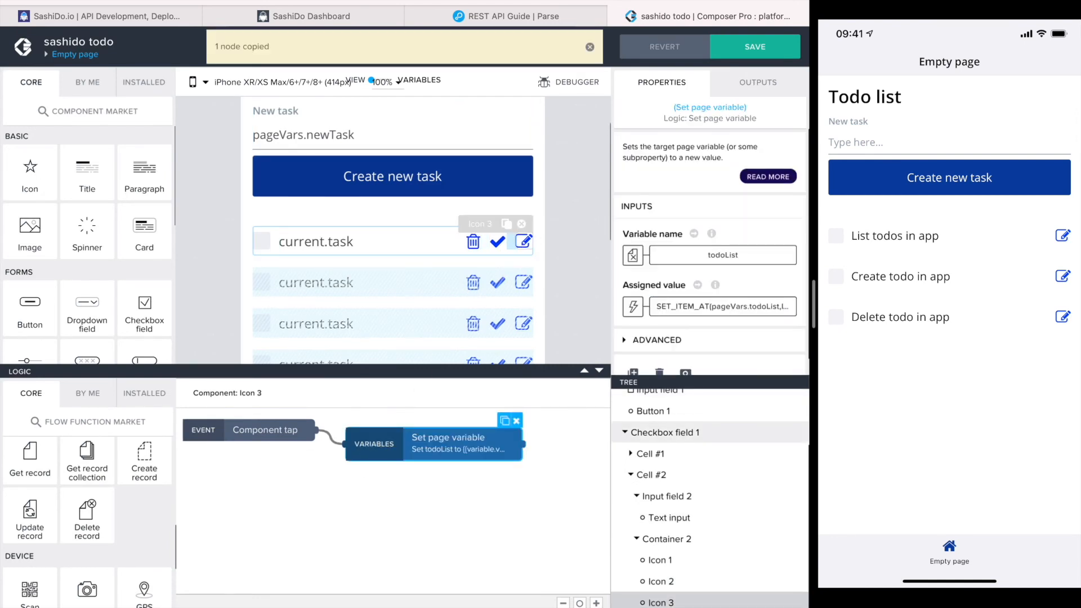
click(499, 241)
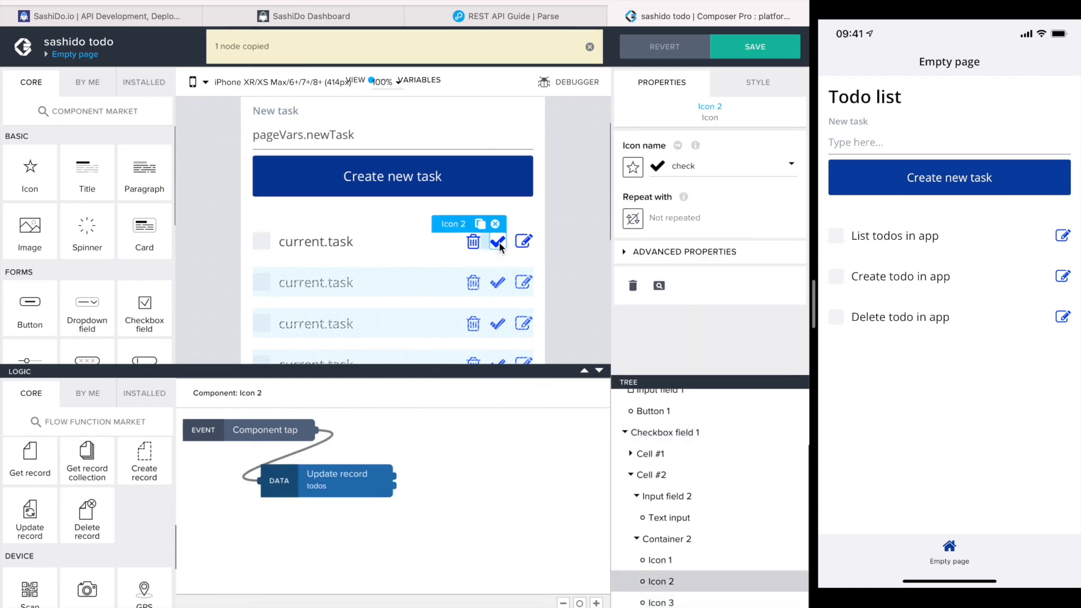
click(291, 480)
key(super+v)
drag(290, 480, 389, 538)
drag(395, 475, 304, 545)
- Change editing to false in the copied Set page variable node's assigned value formula and save the application
click(338, 544)
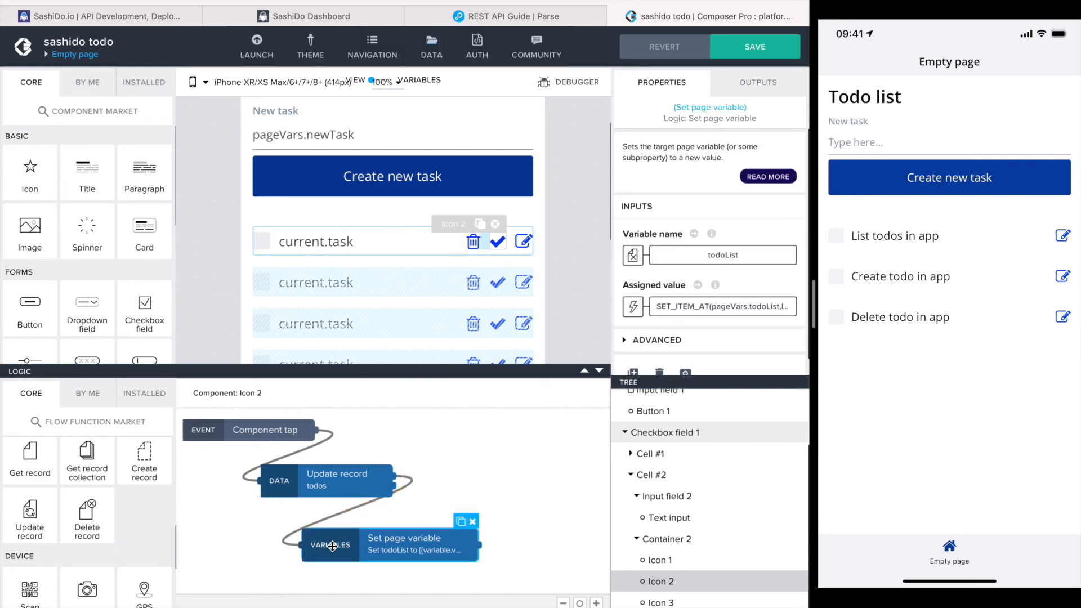
click(631, 306)
click(405, 304)
click(441, 244)
click(177, 273)
text(fals)
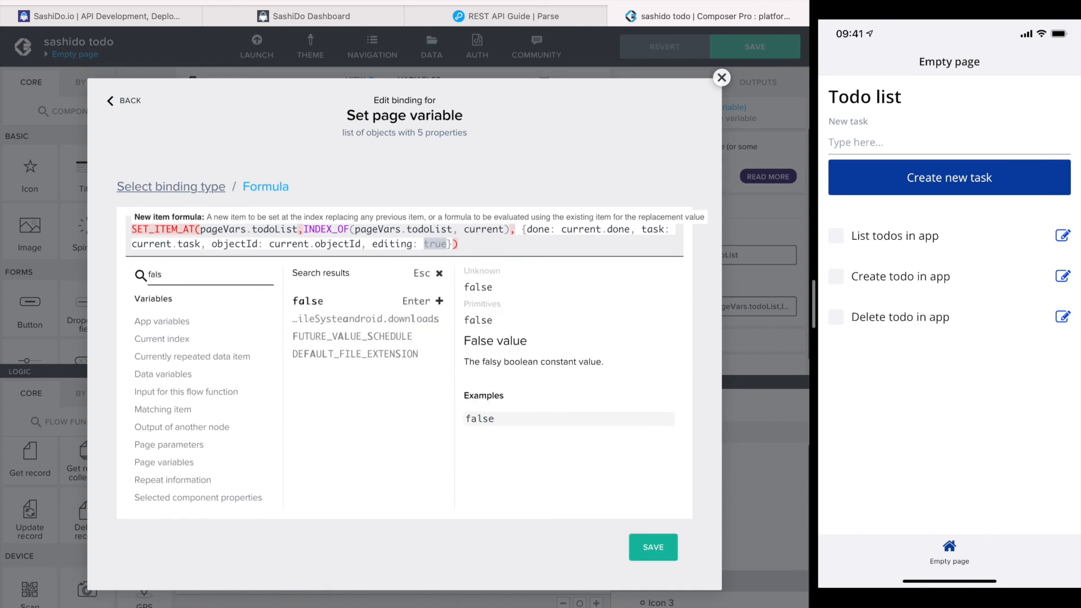
click(304, 304)
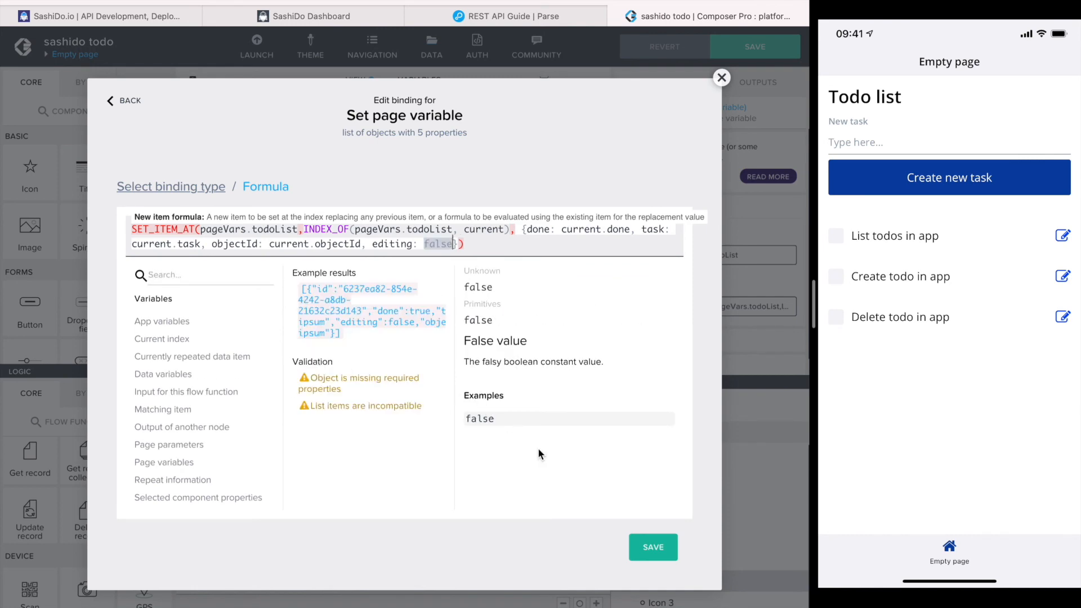
click(653, 547)
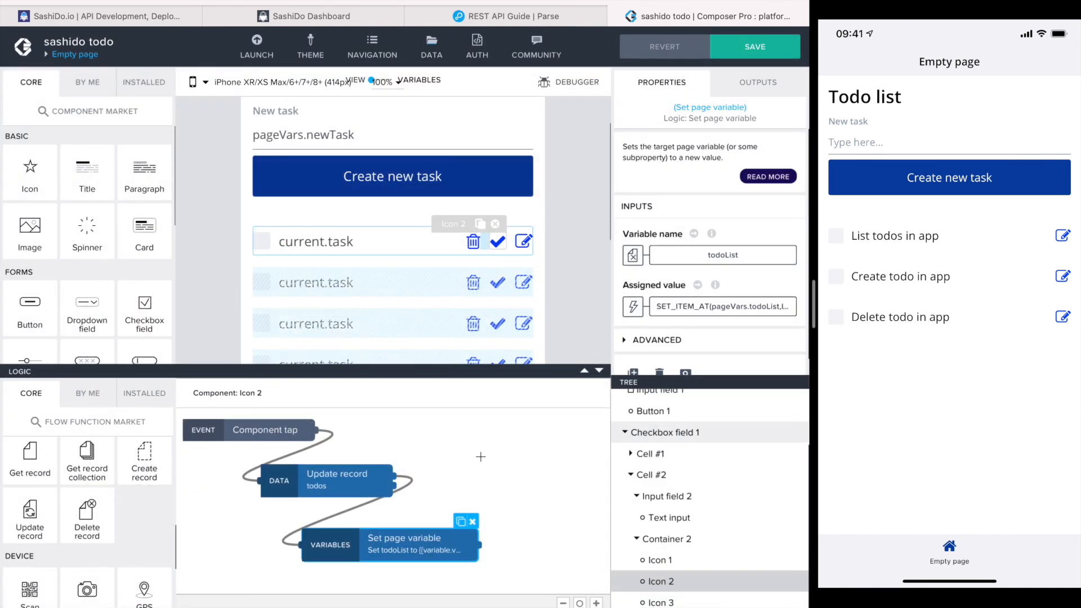
click(755, 50)
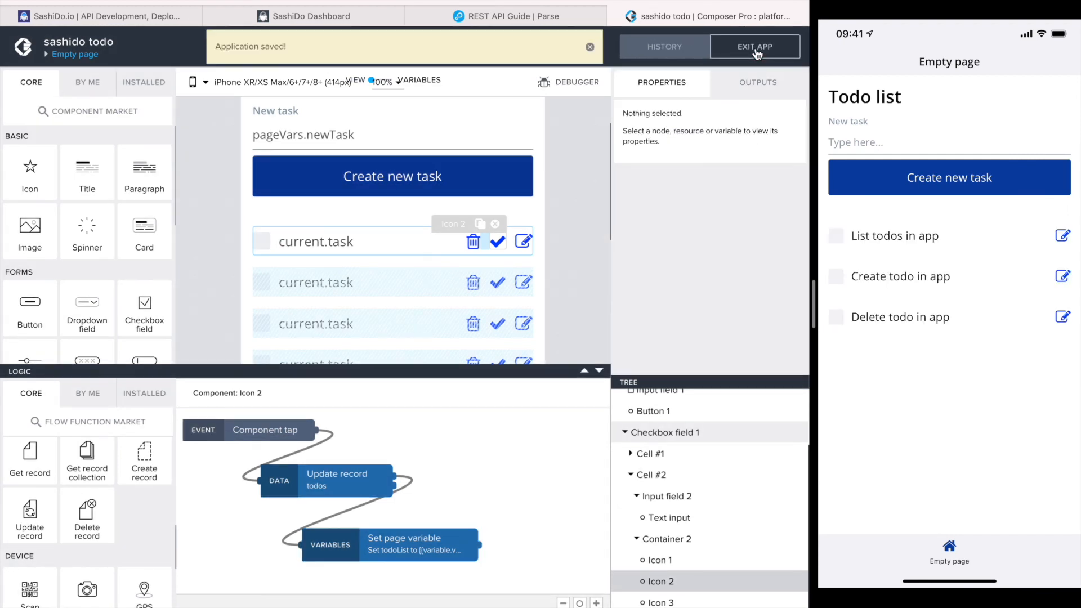
- Create a task named "new" in the phone preview
click(901, 143)
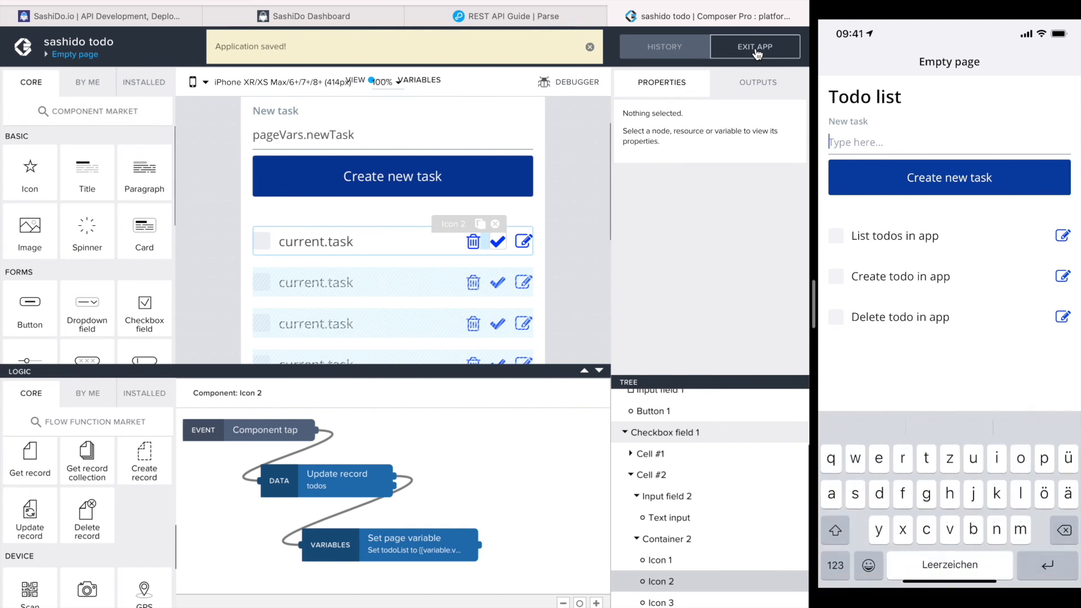
text(new)
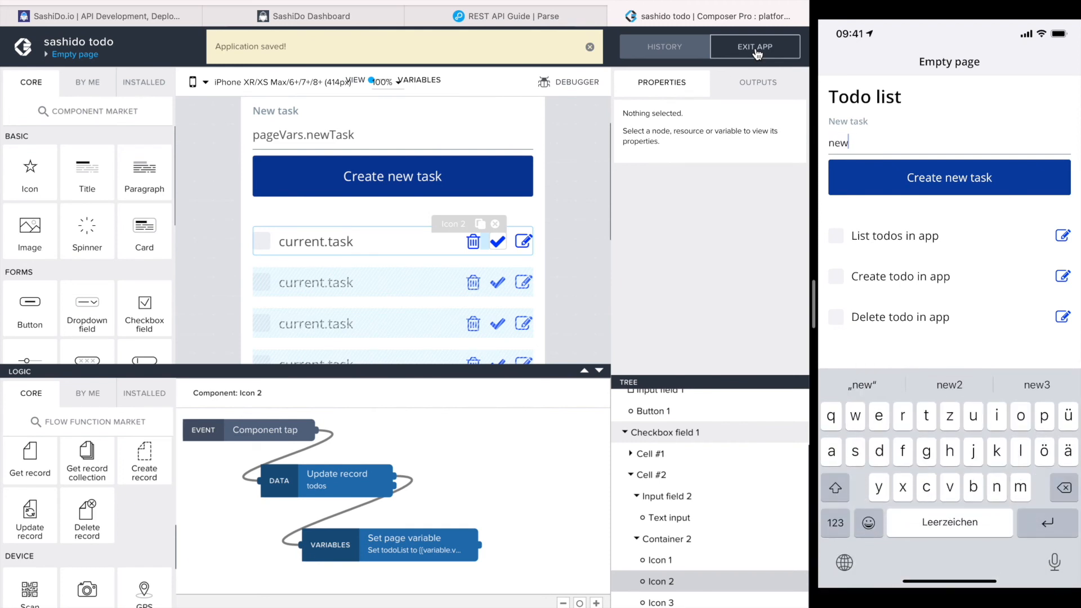
click(949, 178)
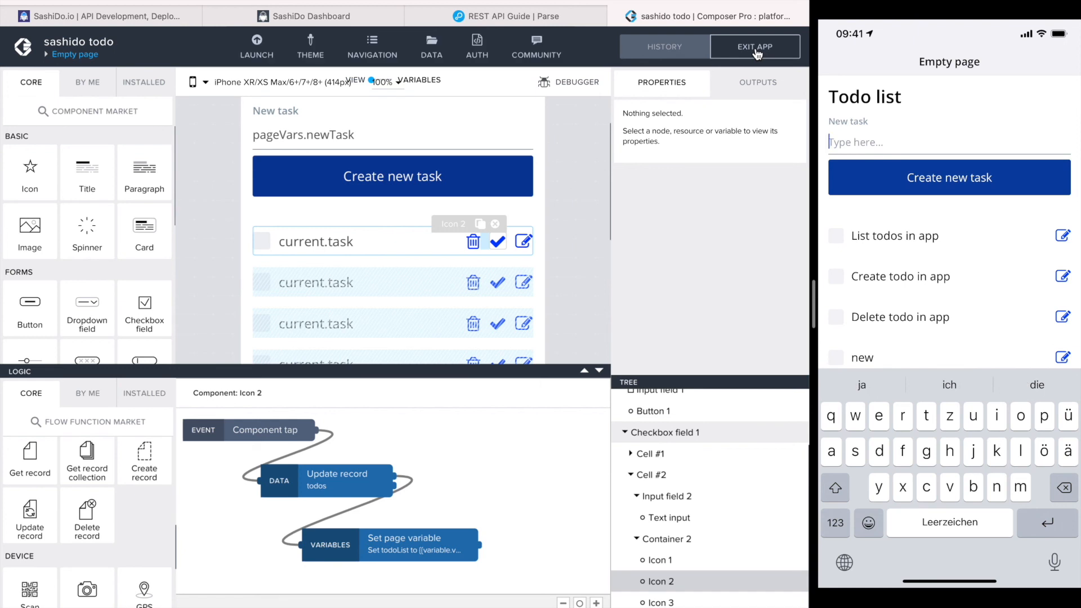
key(Return)
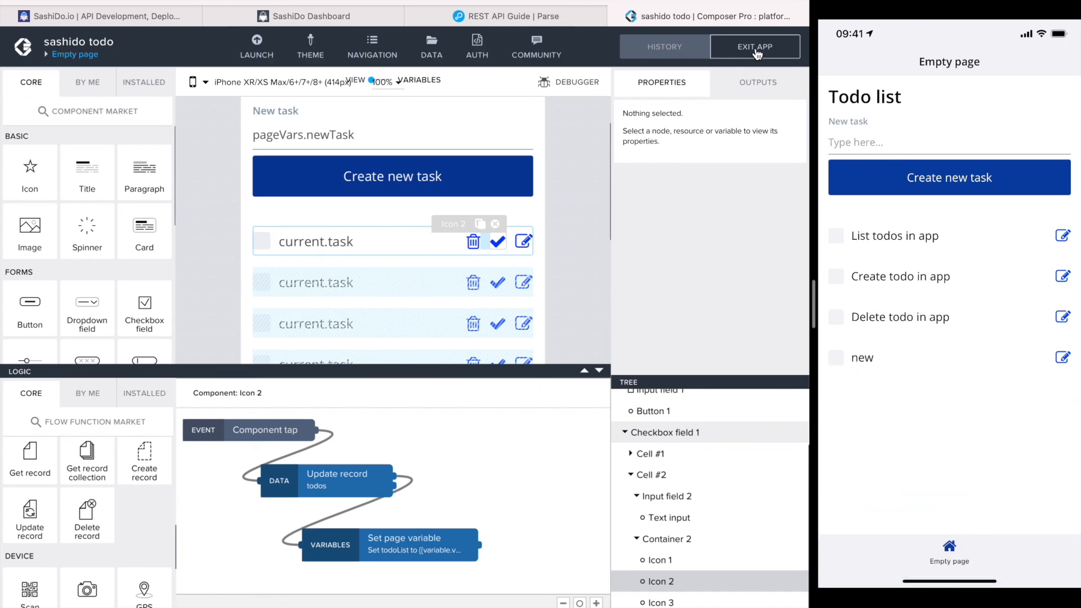
- Edit the "new" task in the phone preview, renaming it "new1" and confirming the change
click(1062, 357)
click(872, 357)
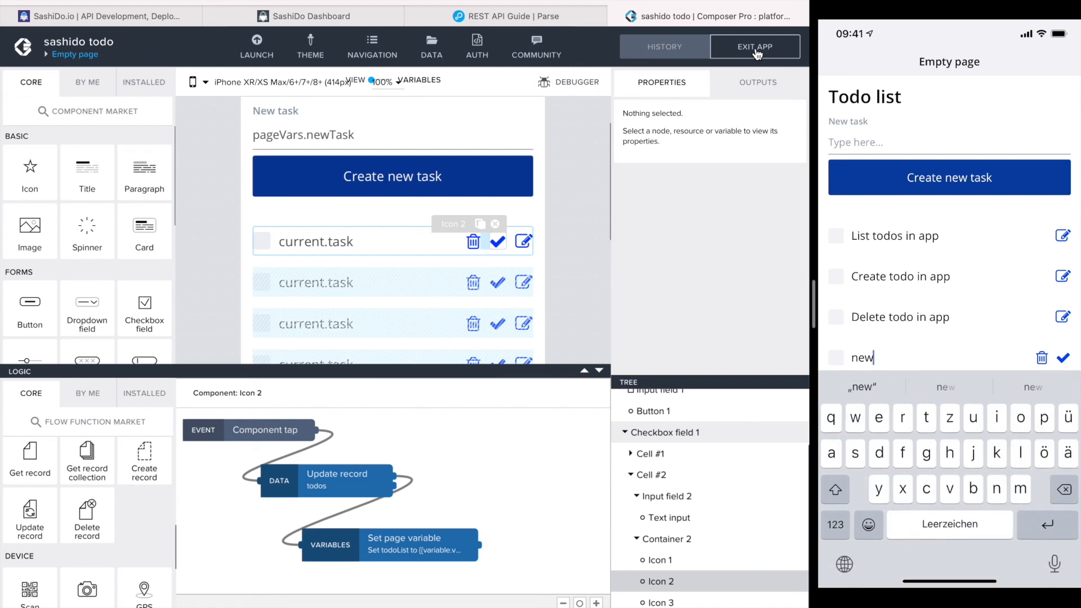
click(834, 522)
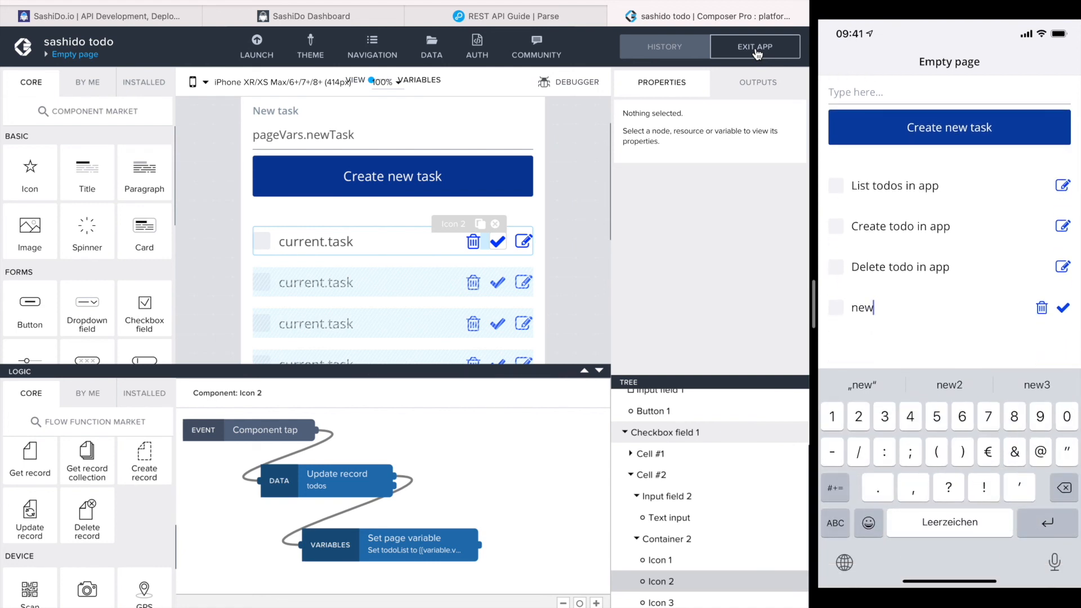
text(1)
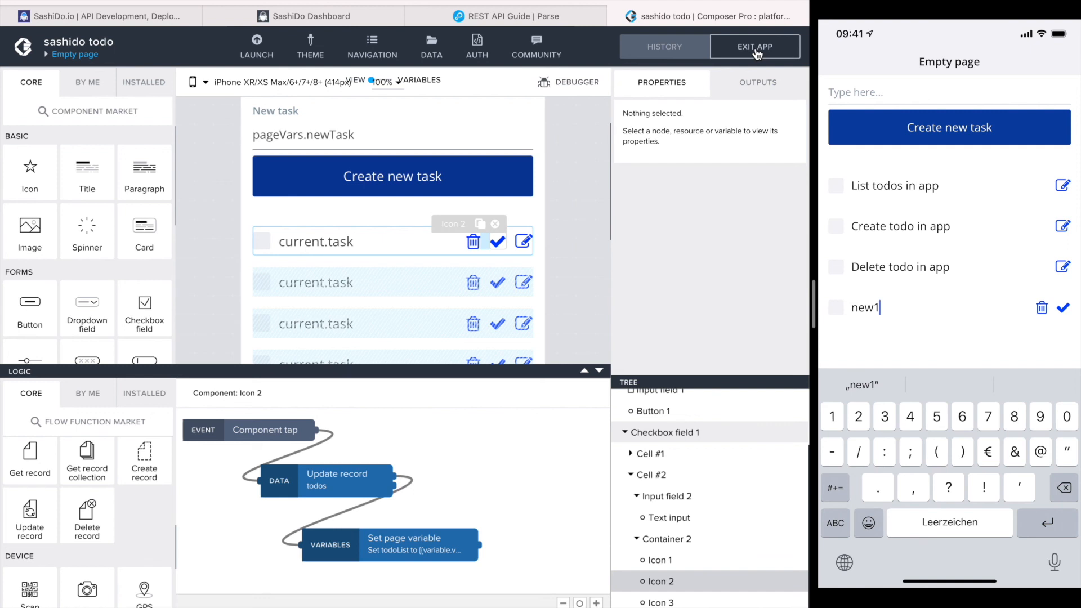
click(1063, 307)
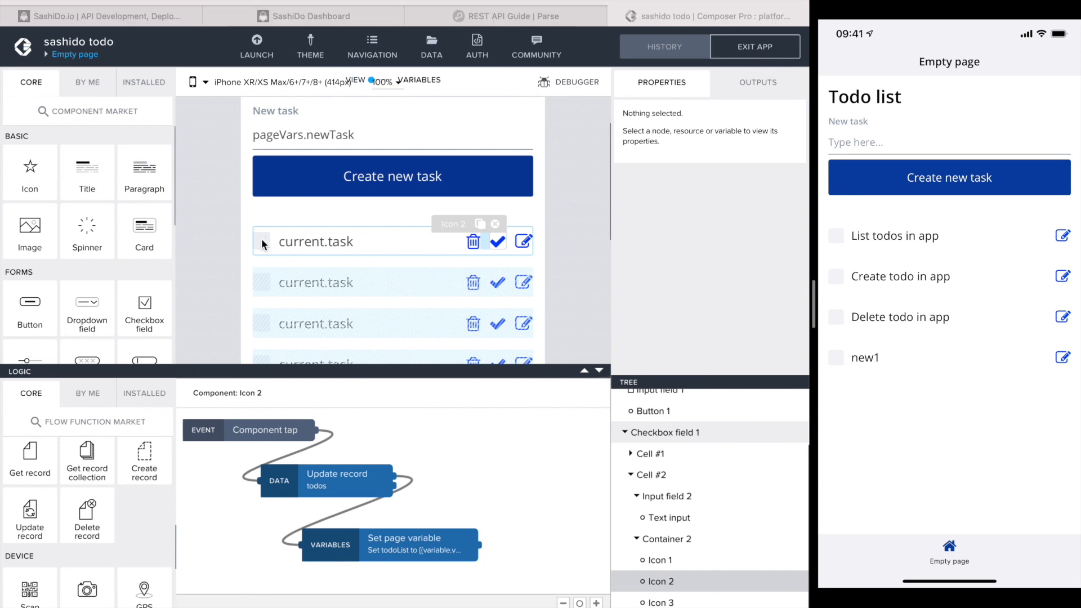
- Add an Update record node to the row checkbox's logic and connect it to the Component onChange event
click(262, 238)
click(262, 241)
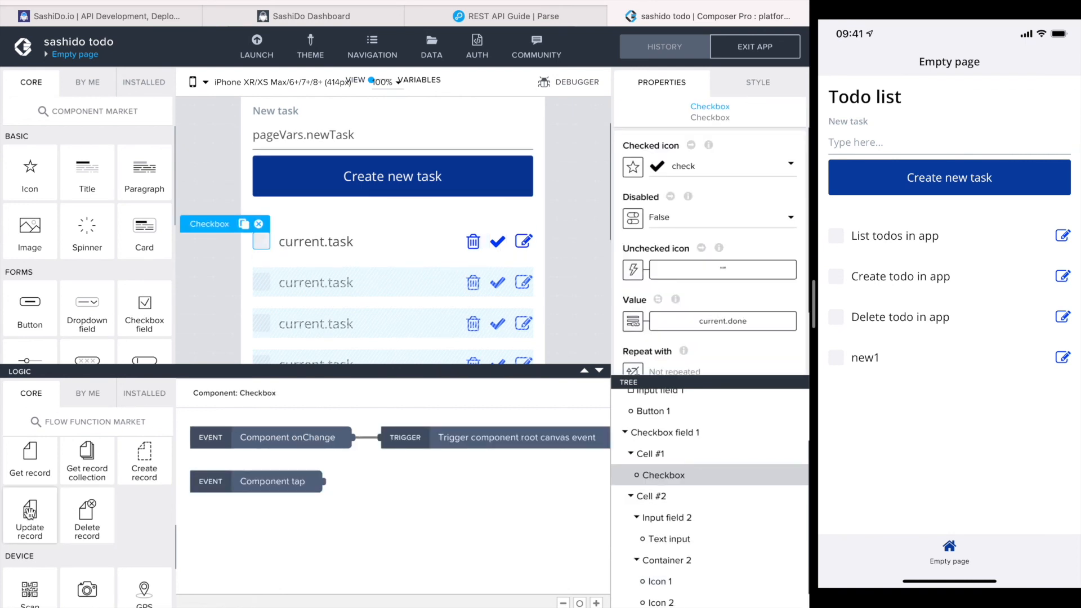
drag(30, 516, 435, 496)
drag(354, 437, 367, 499)
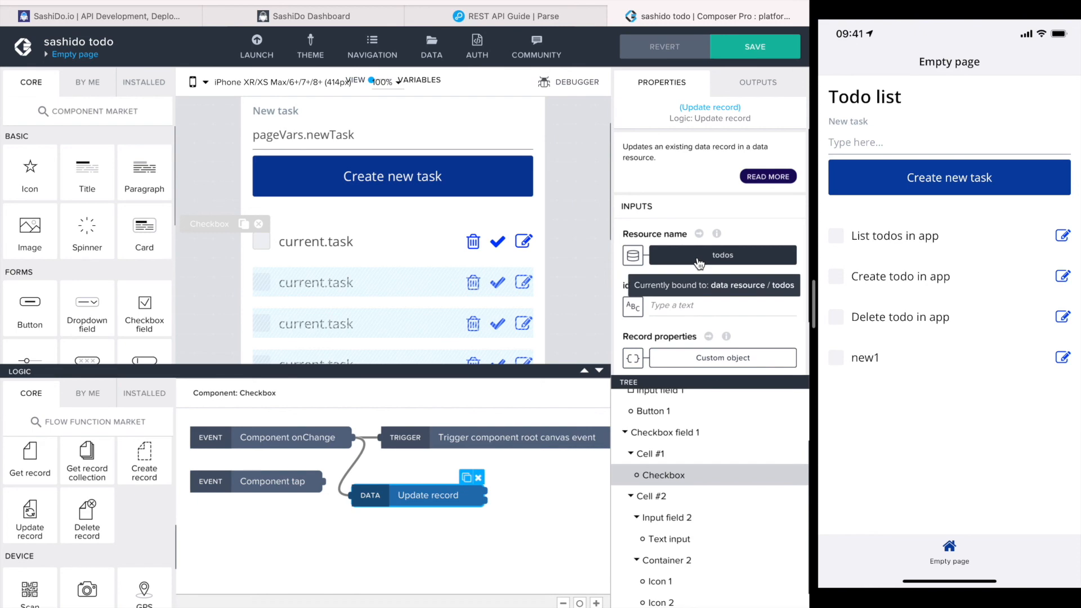
- Bind the id of the checkbox's Update record node to the repeated item's property current.objectId
click(633, 313)
click(546, 359)
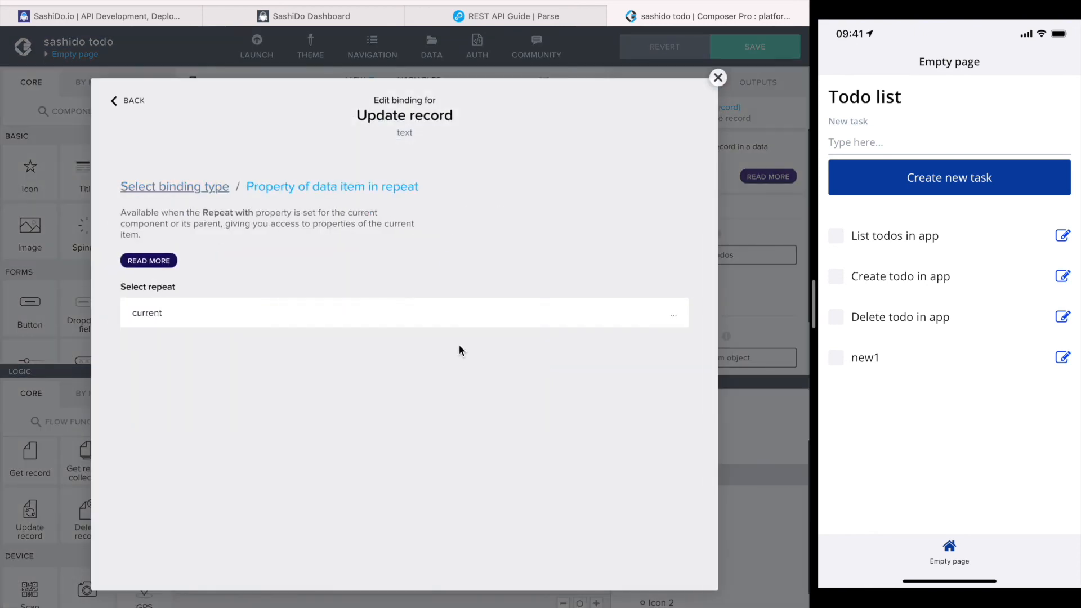
click(352, 417)
click(657, 438)
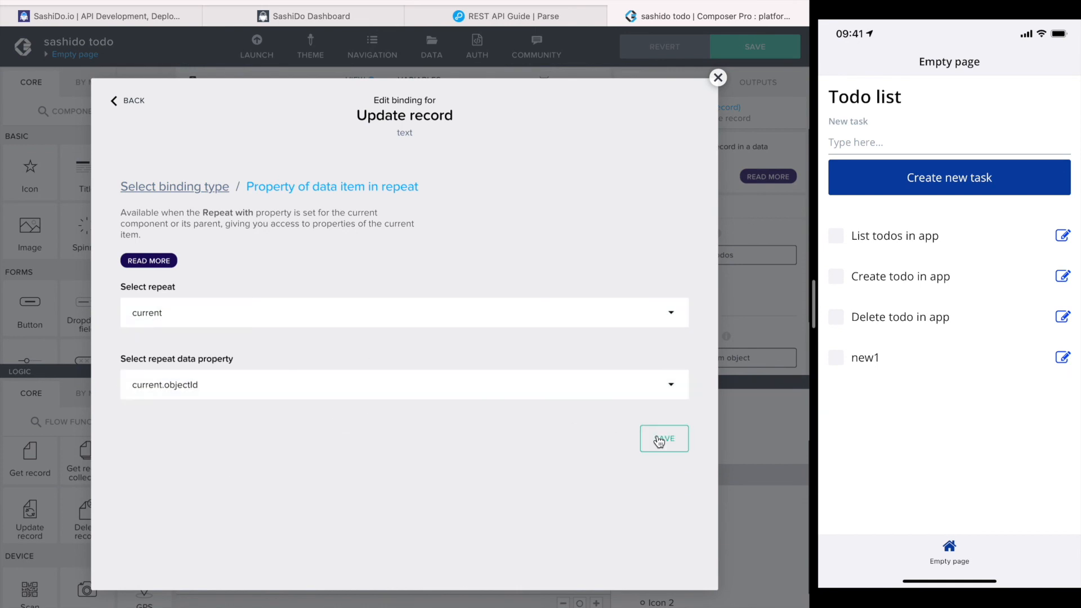
- Bind the checkbox node's record properties to a formula setting done to outputs["Receive event"].eventValue
scroll(634, 290, down, 2)
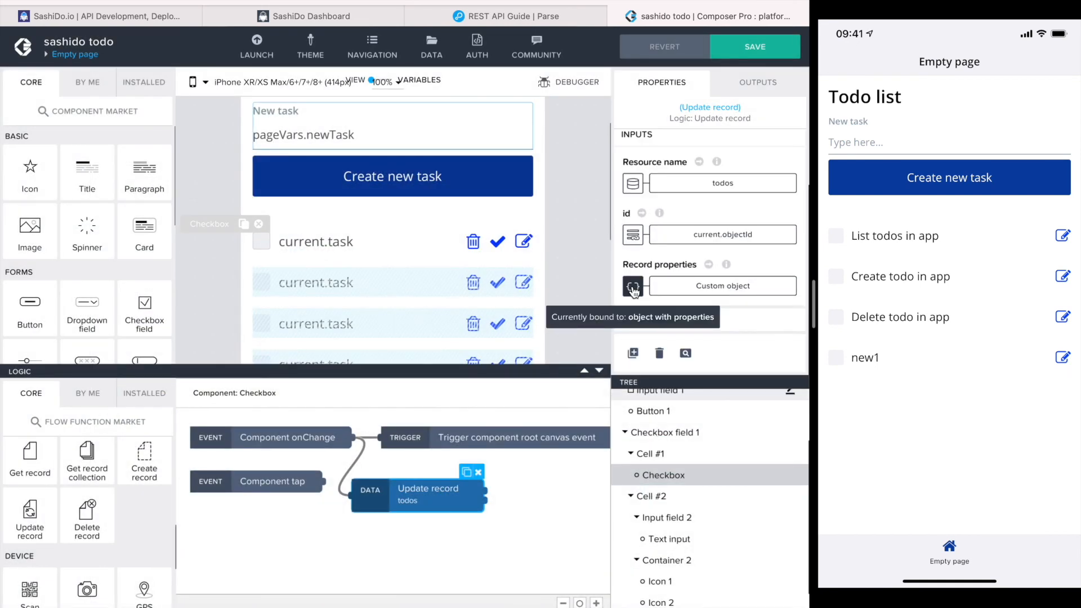
click(633, 287)
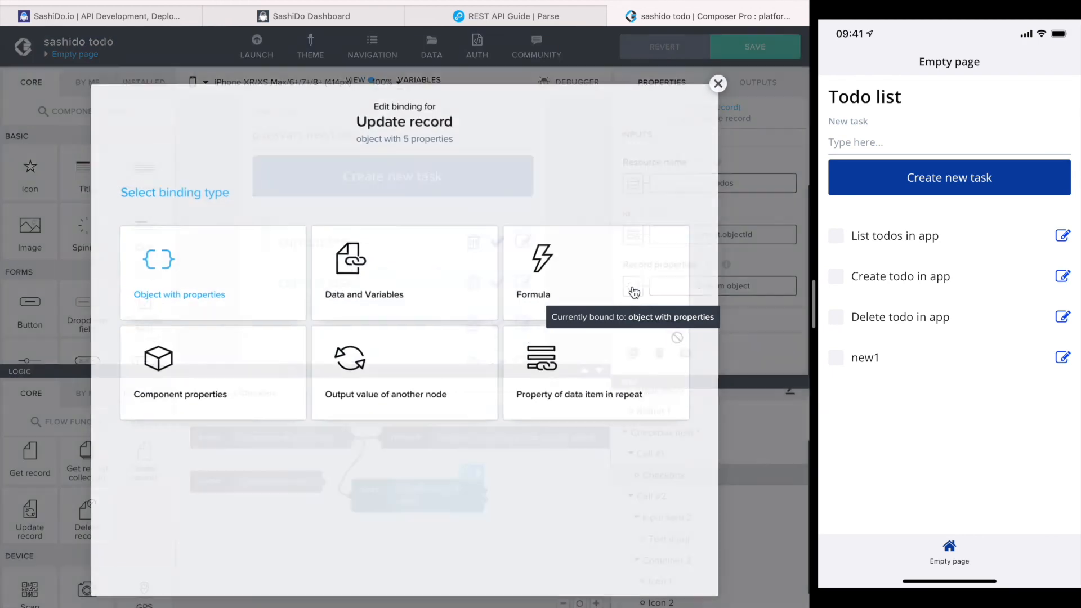
click(543, 268)
click(265, 304)
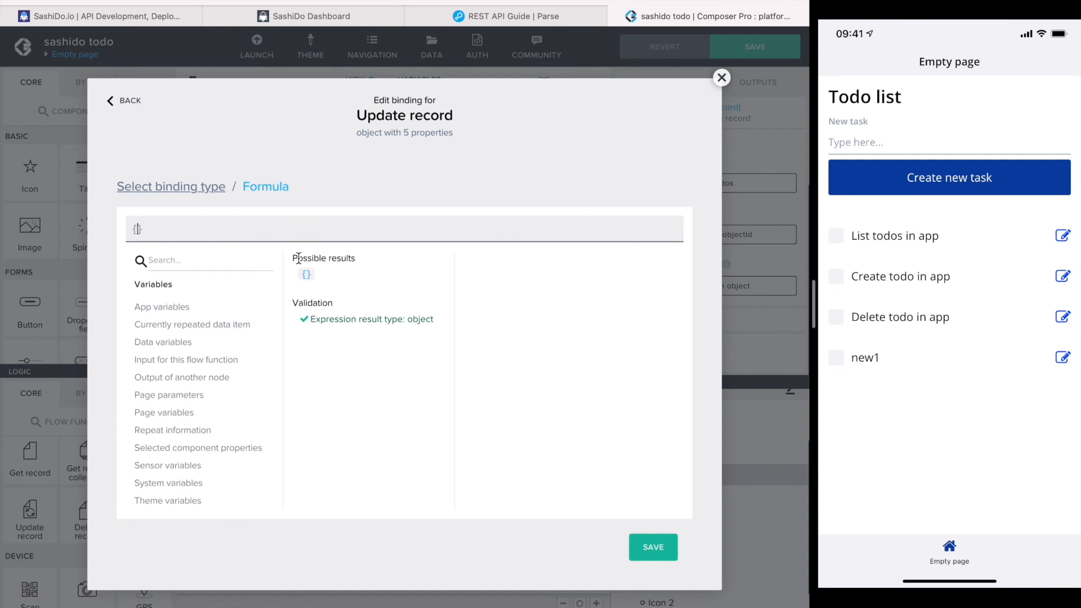
text(done)
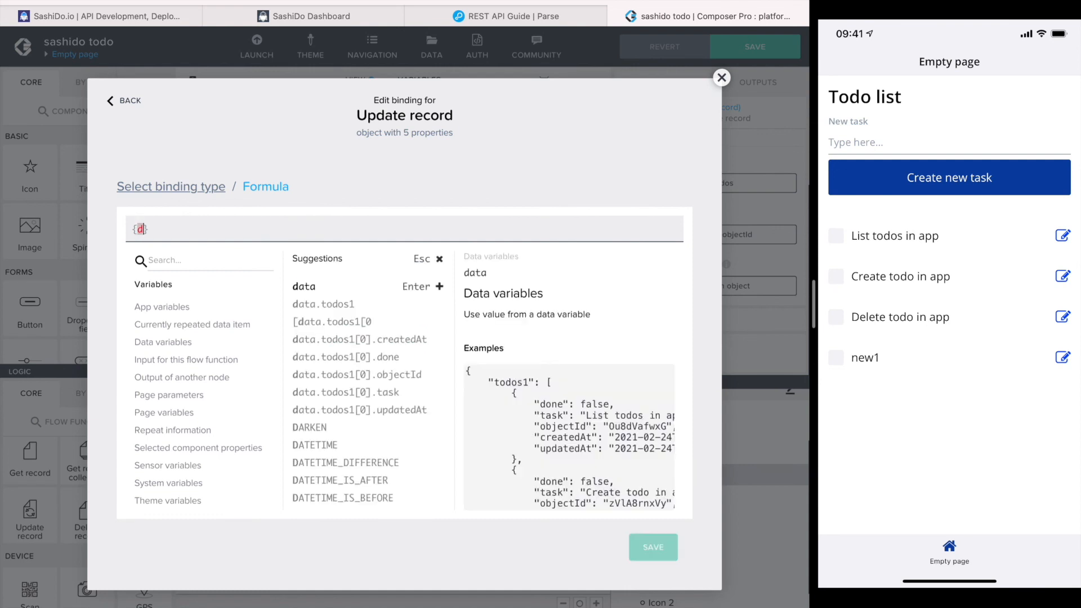
text(:)
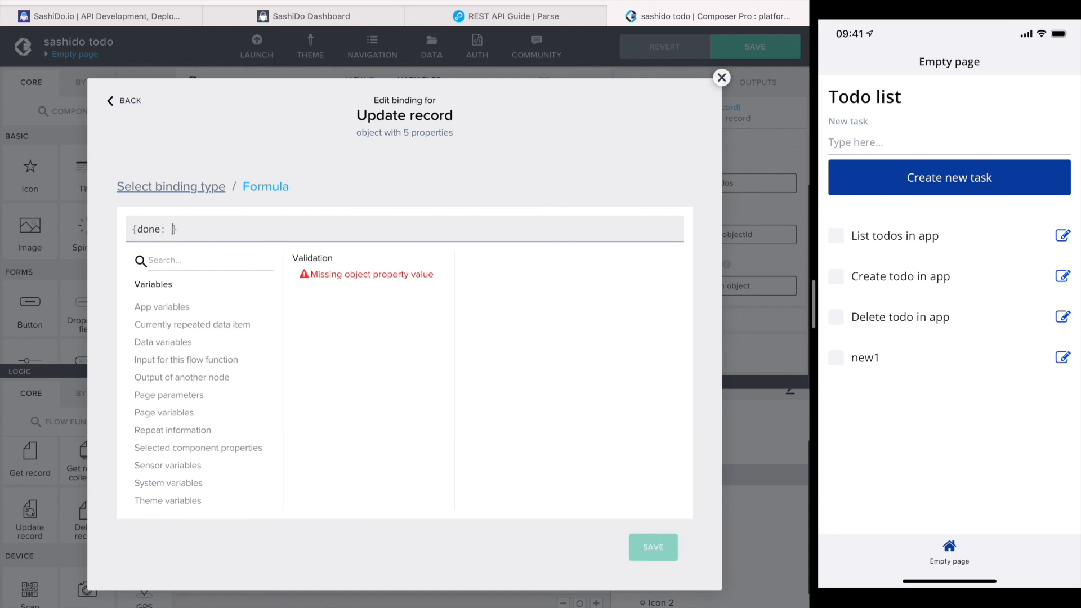
click(189, 380)
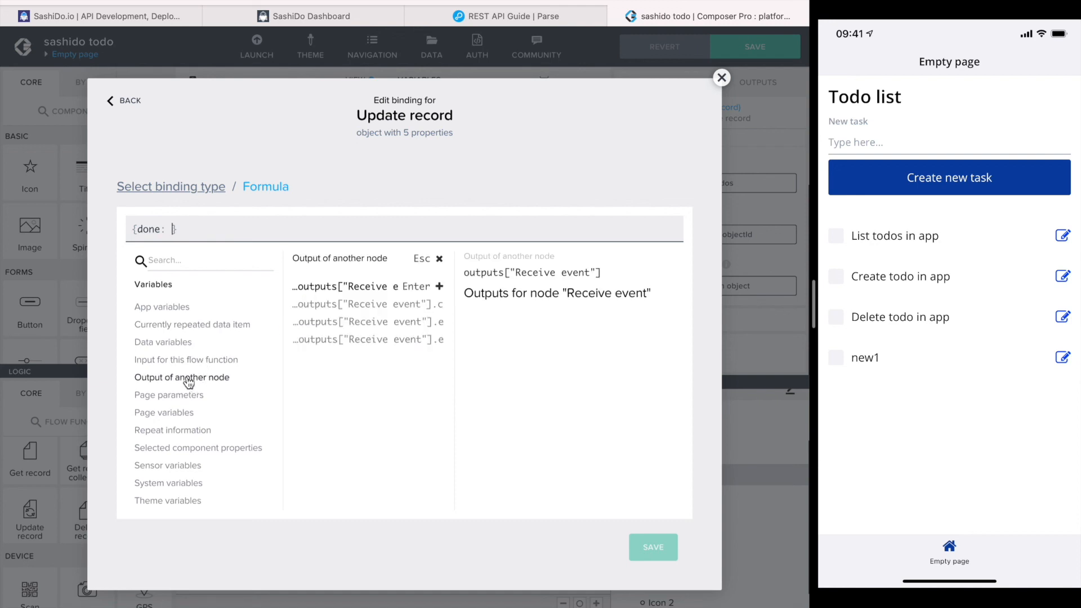
click(335, 341)
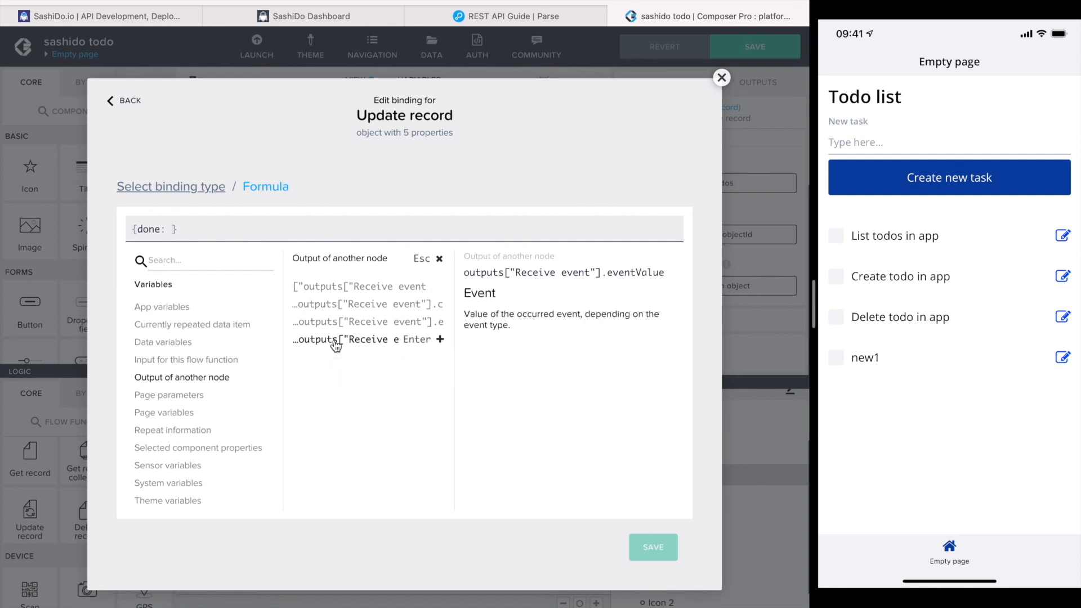
key(Return)
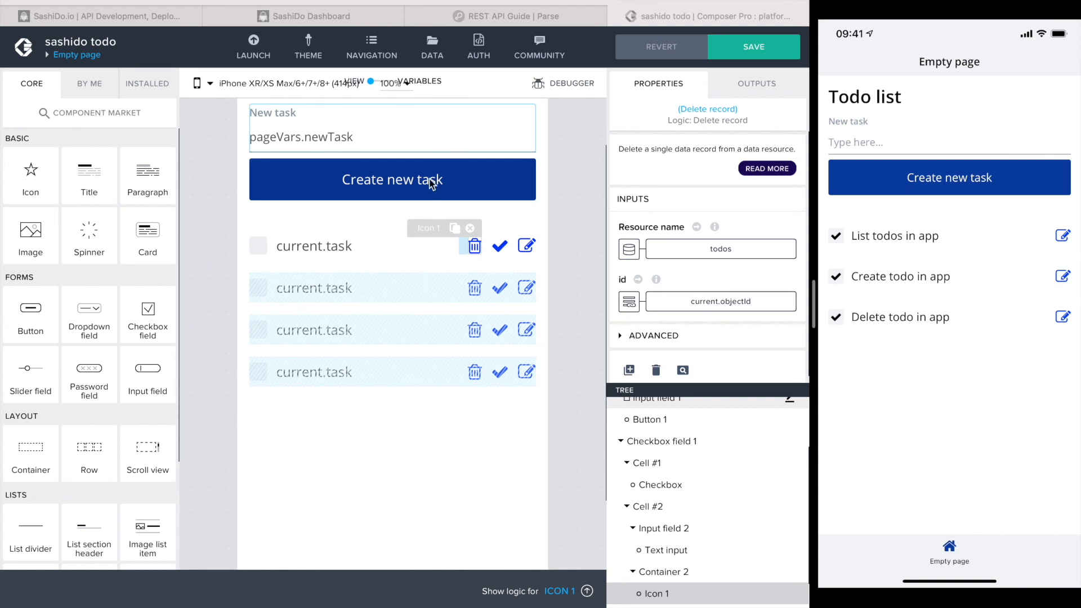
- Switch to the SashiDo Dashboard and check the done values in the todos class
click(311, 17)
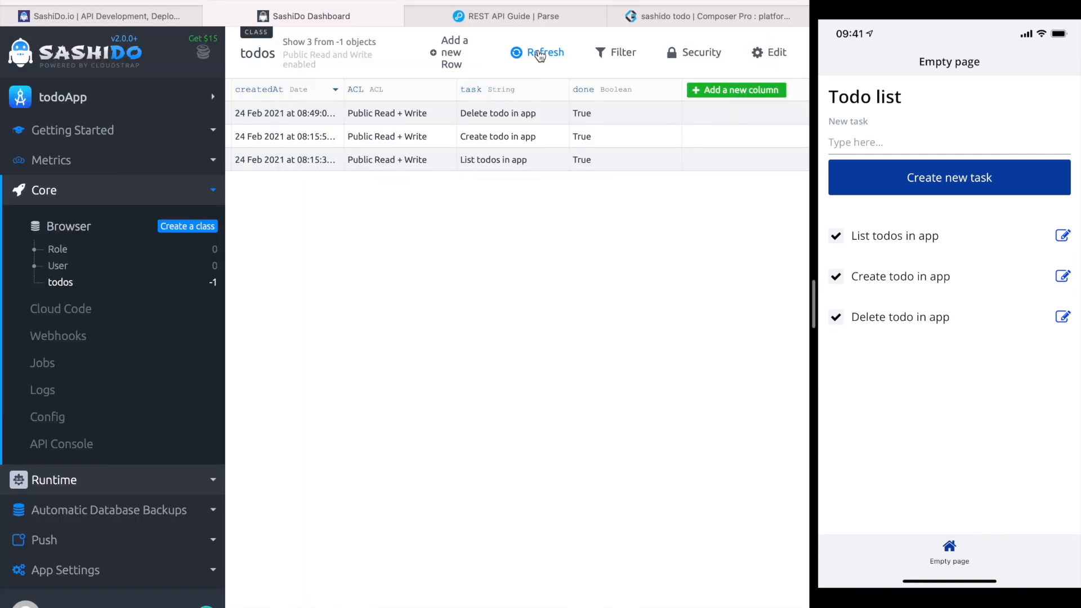